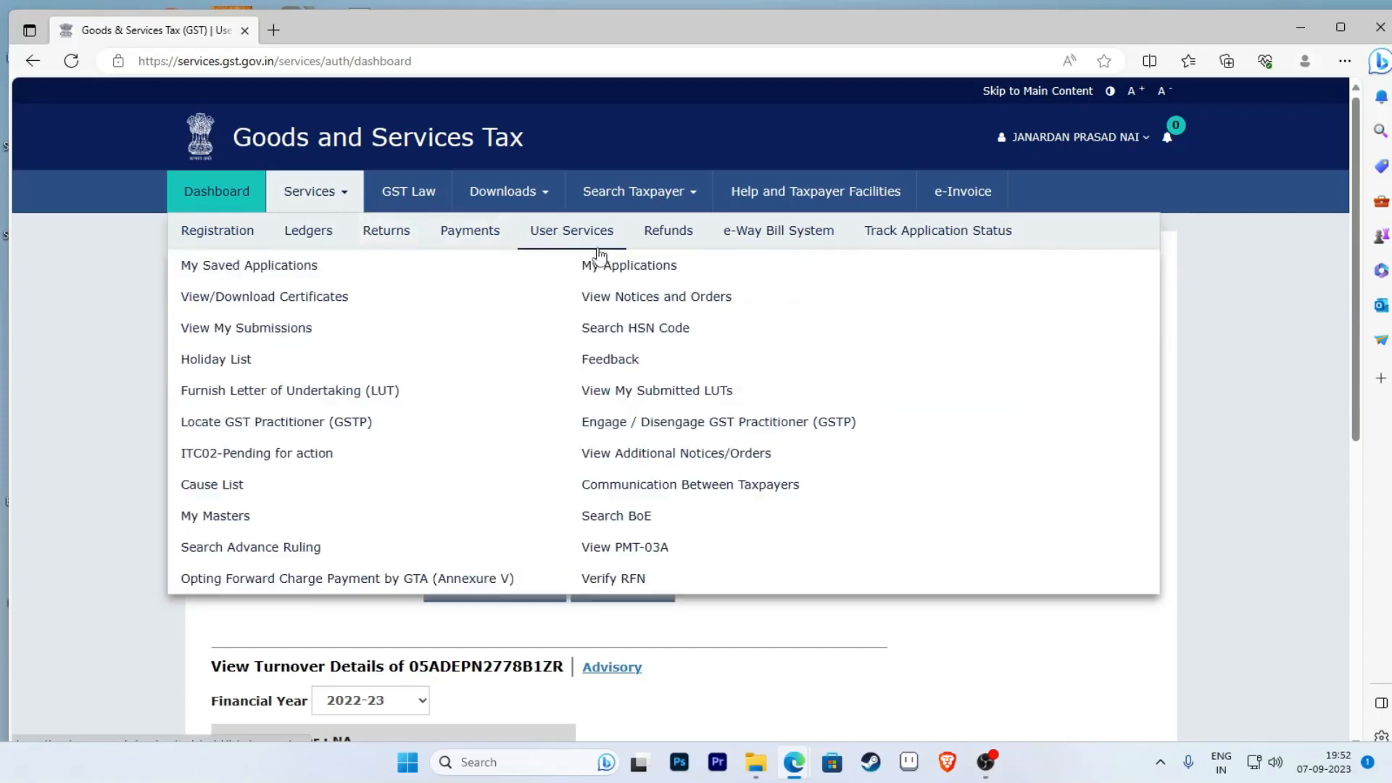
Step: Start a new application of type Intimation of Voluntary Payment - DRC-03 from My Applications
{"action": "left_click", "coordinate": [640, 266]}
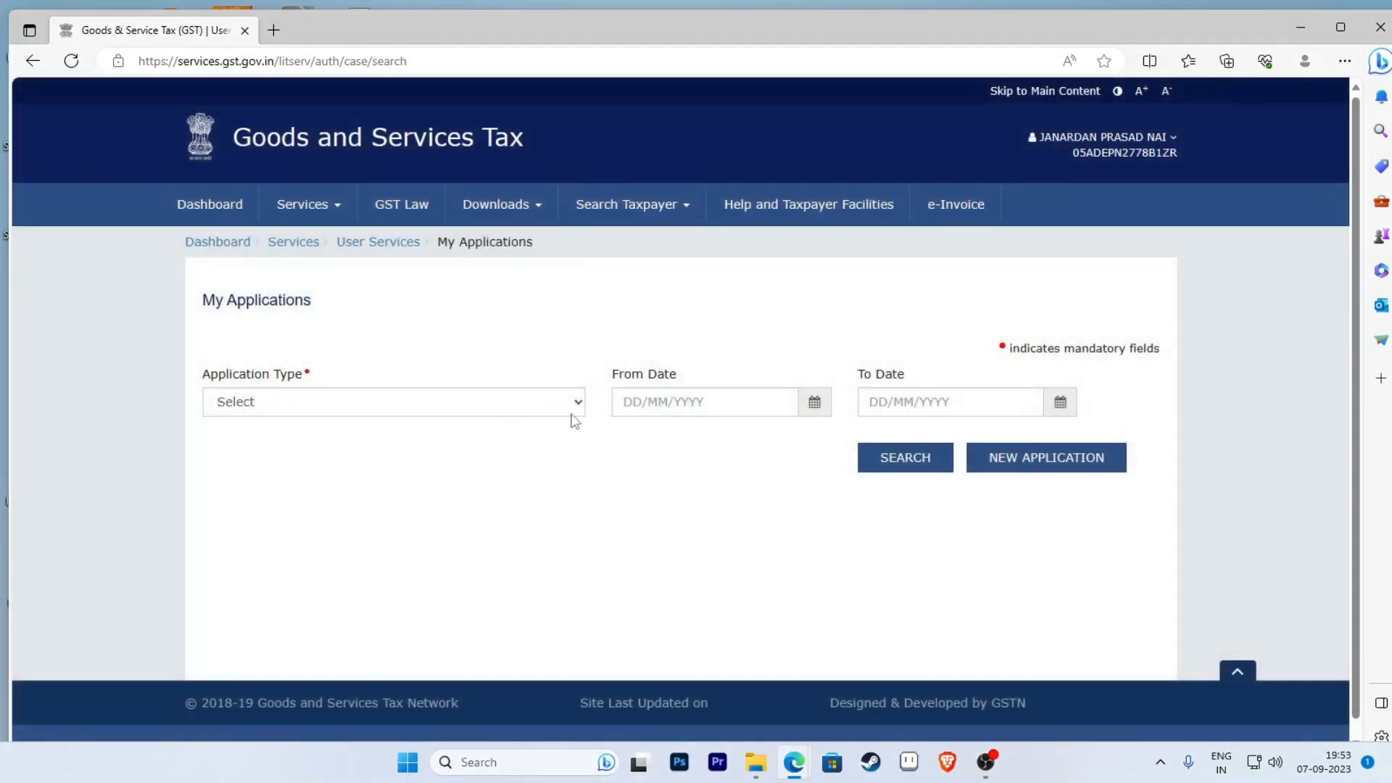
{"action": "left_click", "coordinate": [579, 406]}
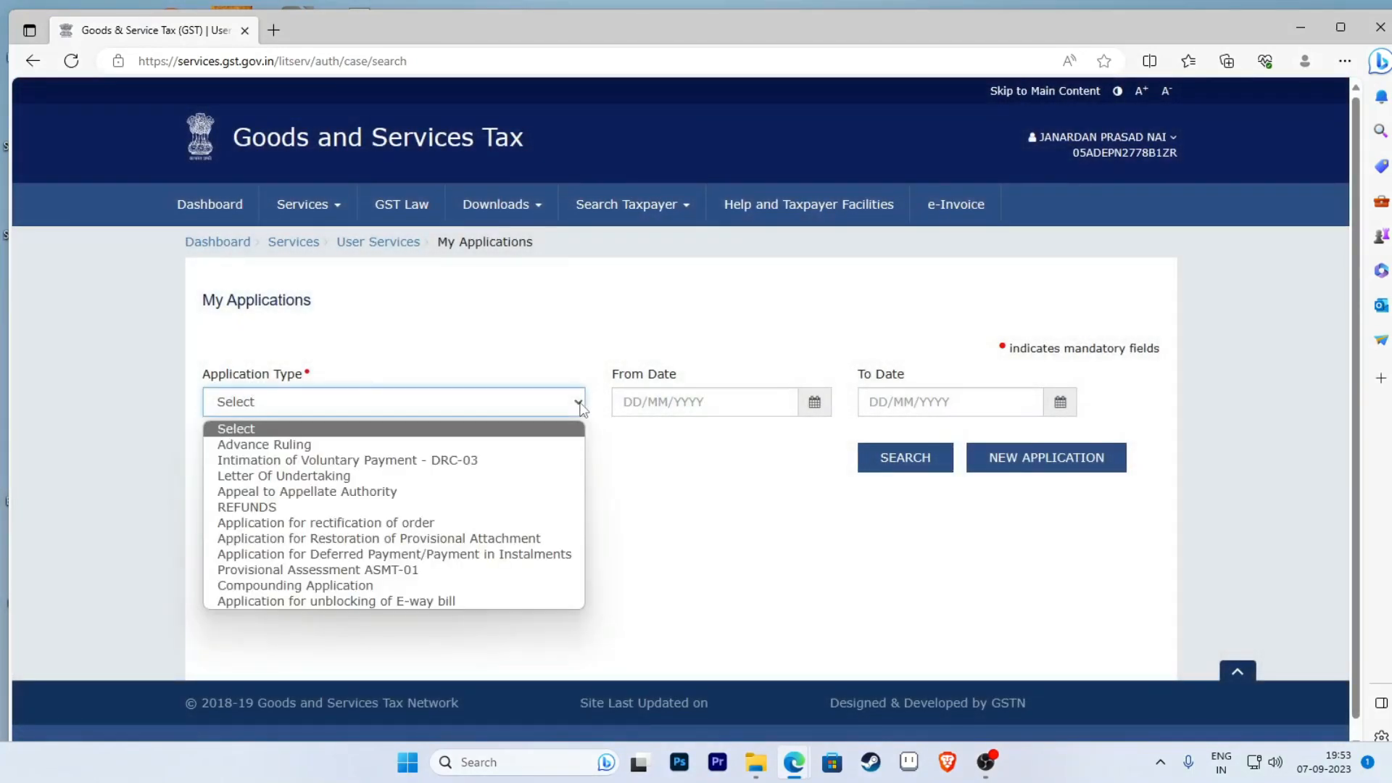
{"action": "left_click", "coordinate": [435, 461]}
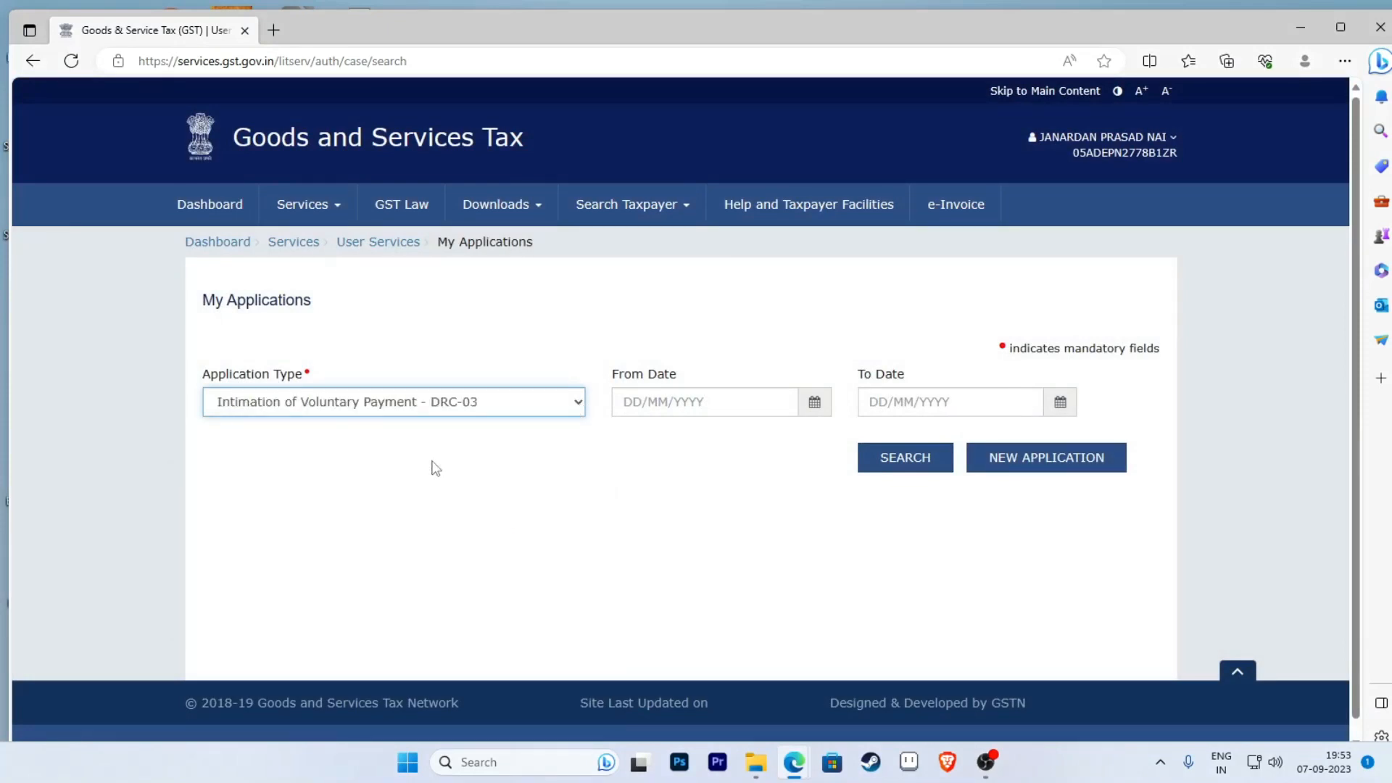
{"action": "left_click", "coordinate": [1035, 466]}
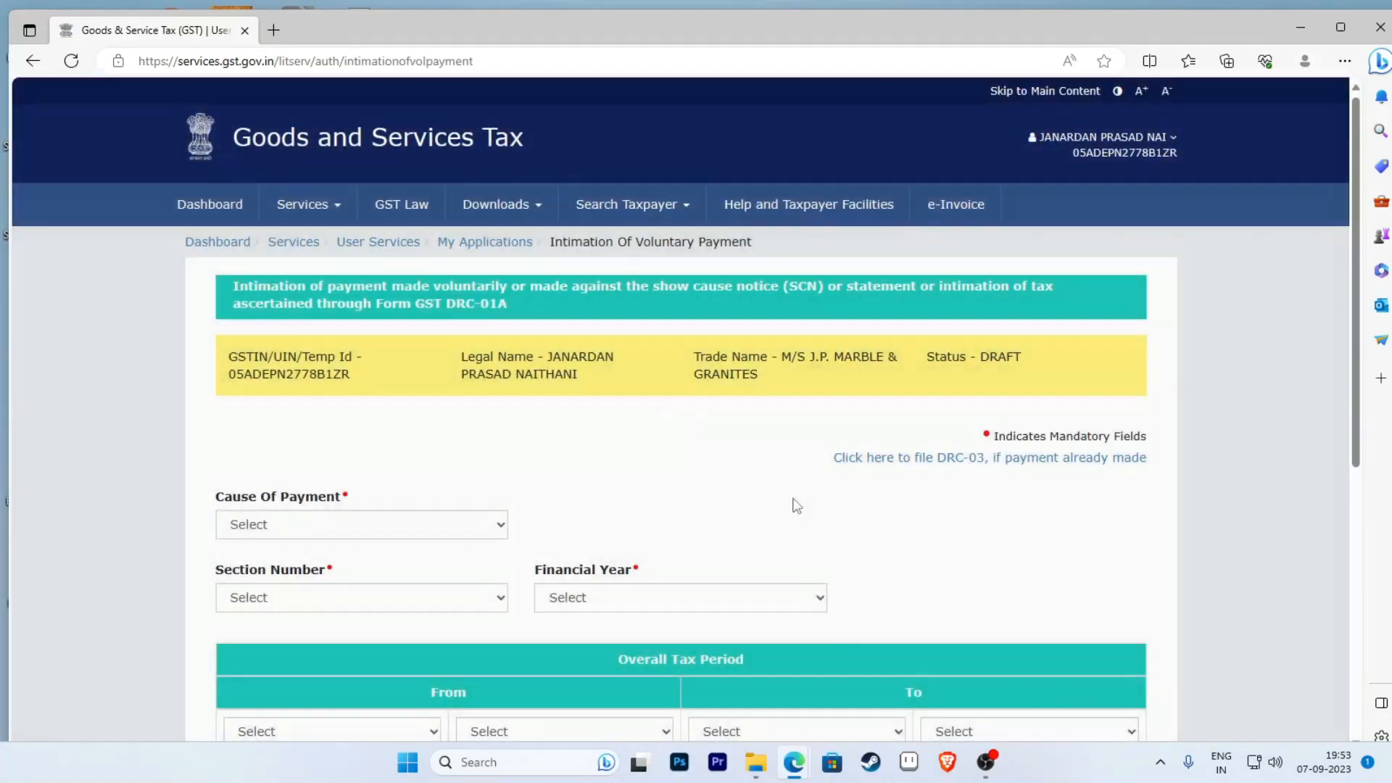
Step: Set the cause of payment to Others in the voluntary payment form
{"action": "scroll", "coordinate": [780, 497], "scroll_direction": "down", "scroll_amount": 2}
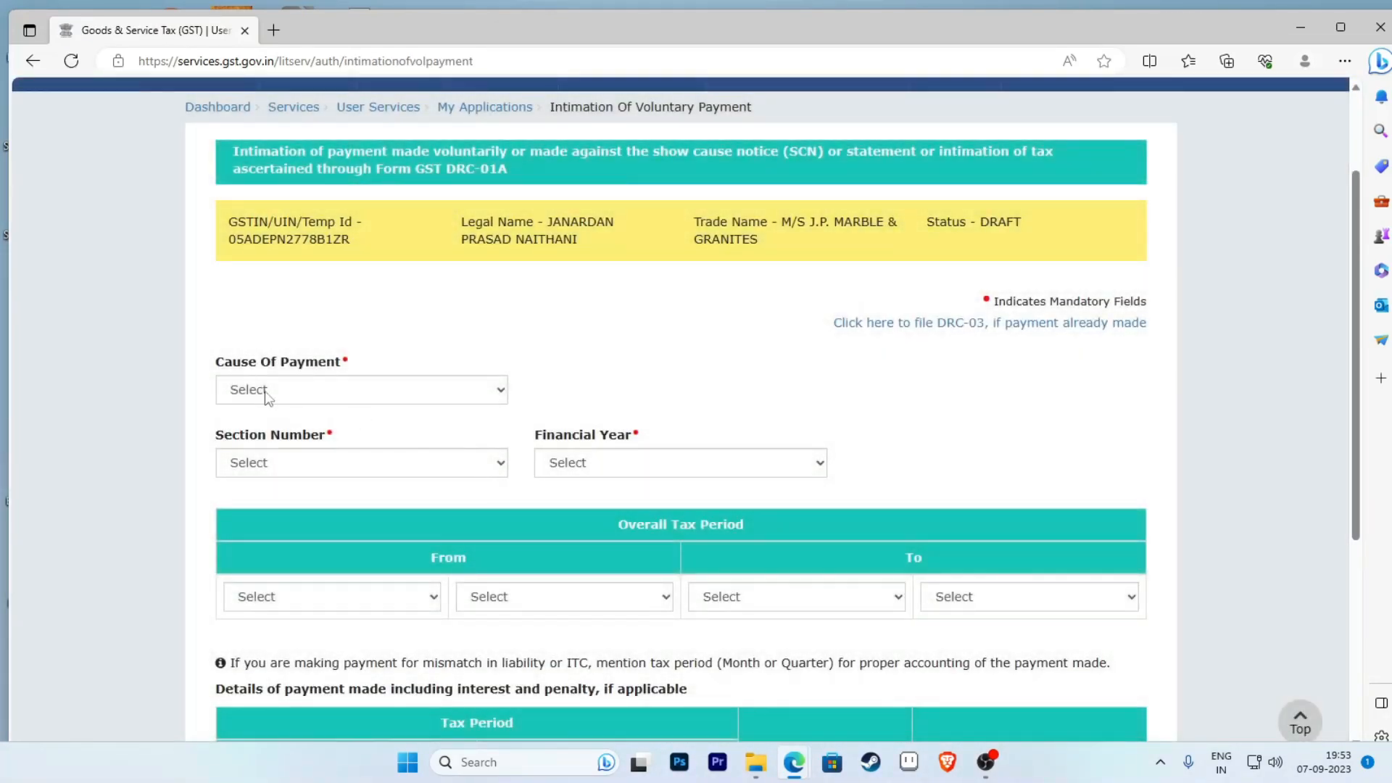
{"action": "left_click", "coordinate": [501, 391]}
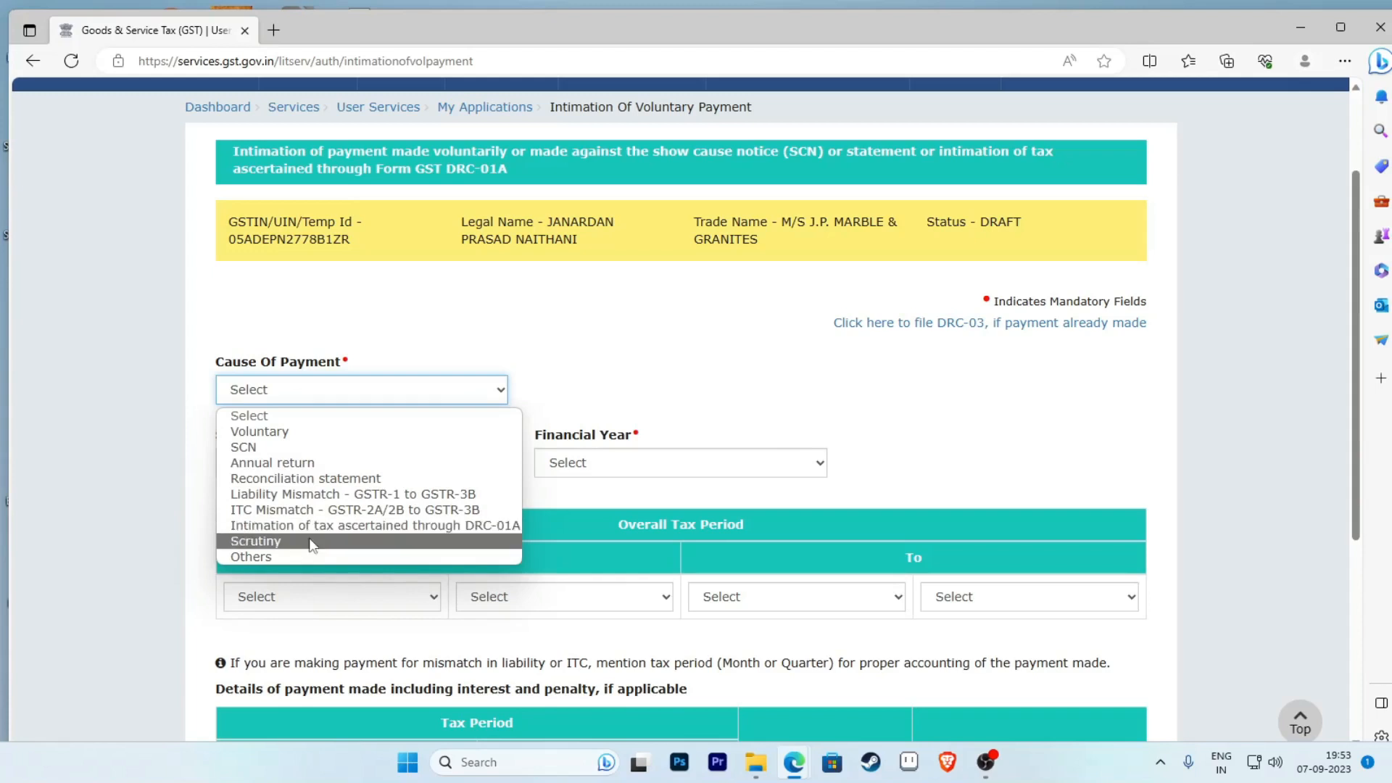
{"action": "left_click", "coordinate": [289, 556]}
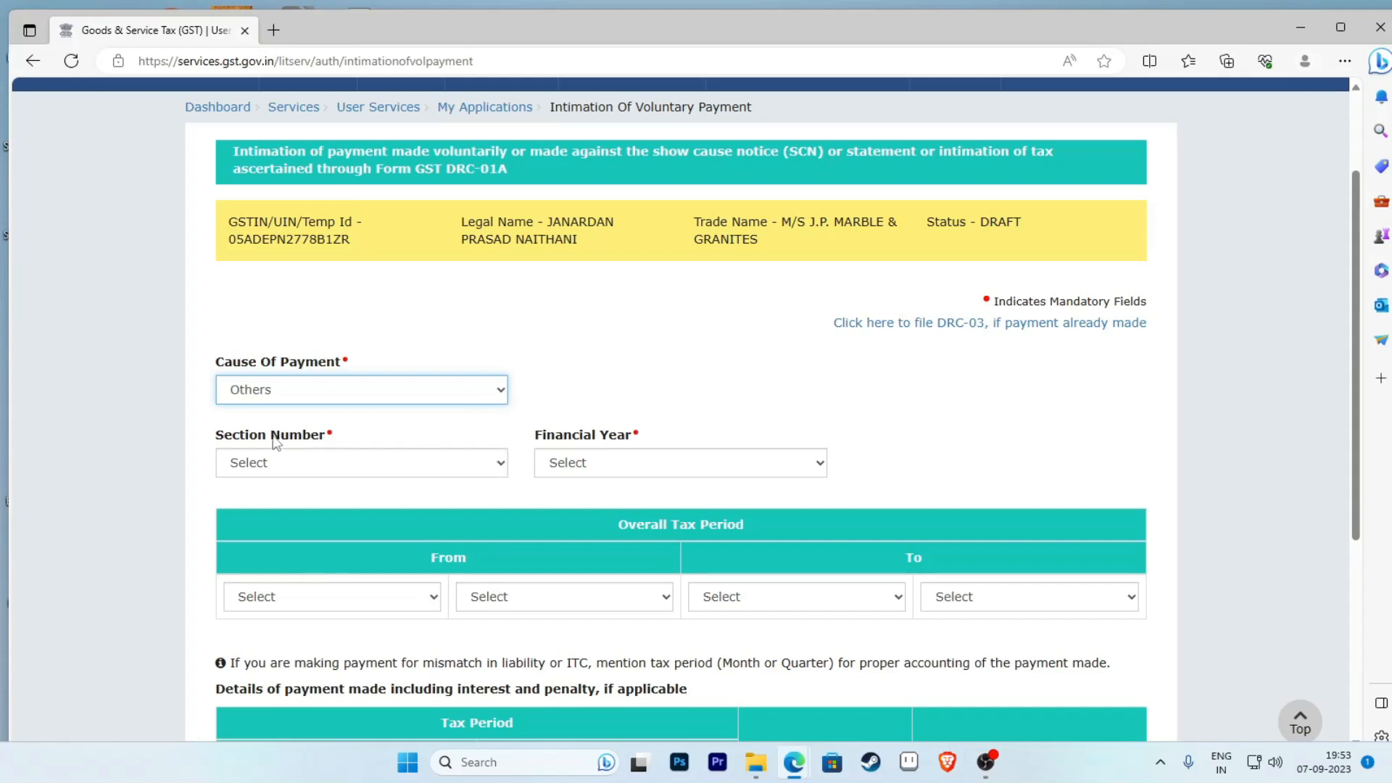
Step: Try SCN as the cause of payment, check the SCN reference number options, and return the cause to Others
{"action": "left_click", "coordinate": [502, 393]}
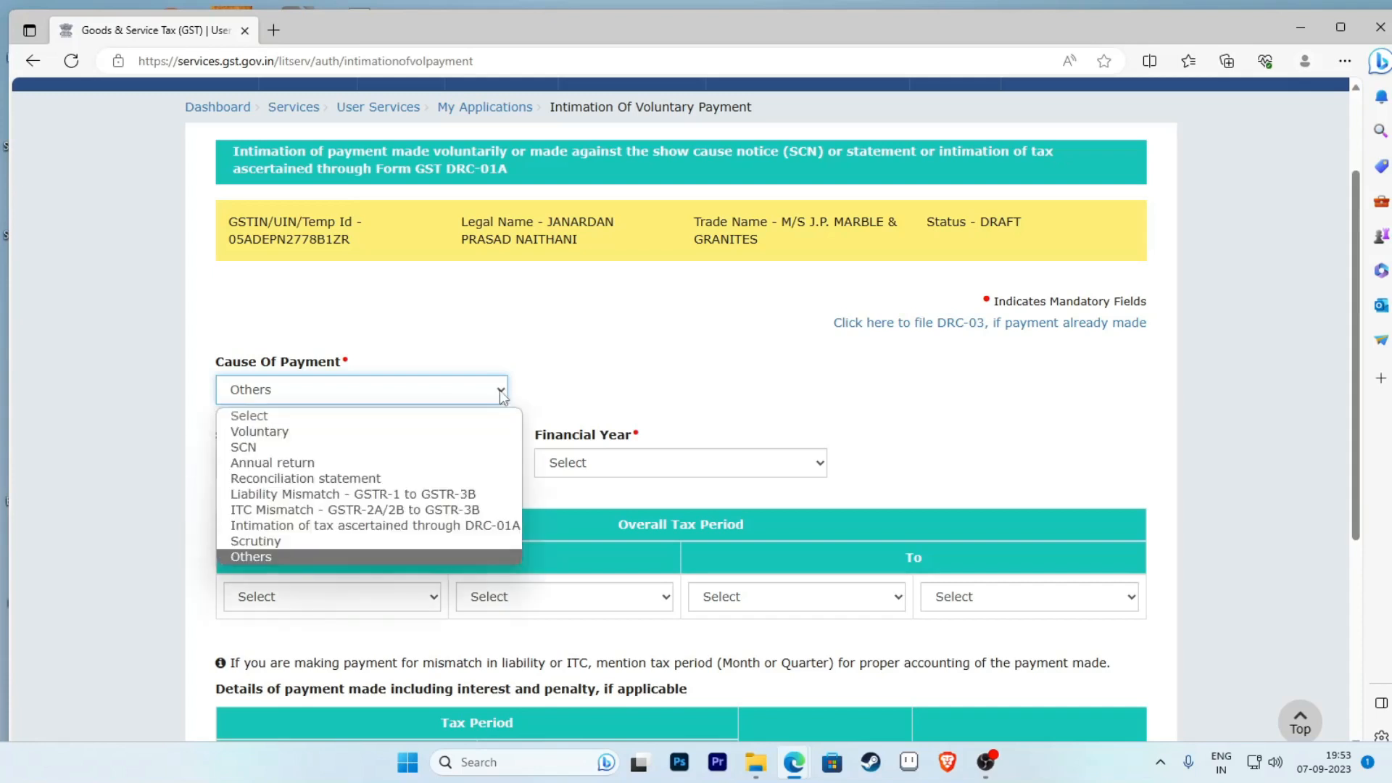
{"action": "left_click", "coordinate": [378, 446]}
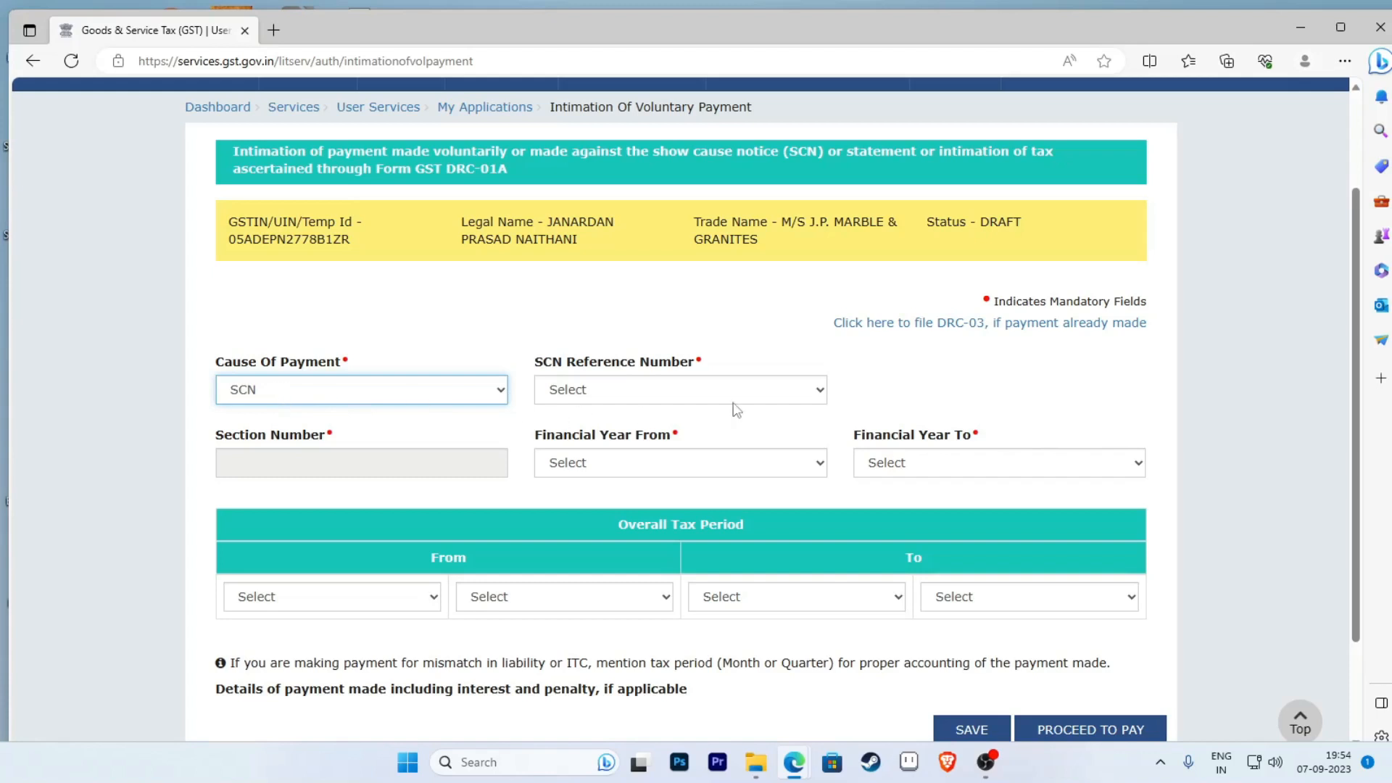
{"action": "left_click", "coordinate": [821, 396]}
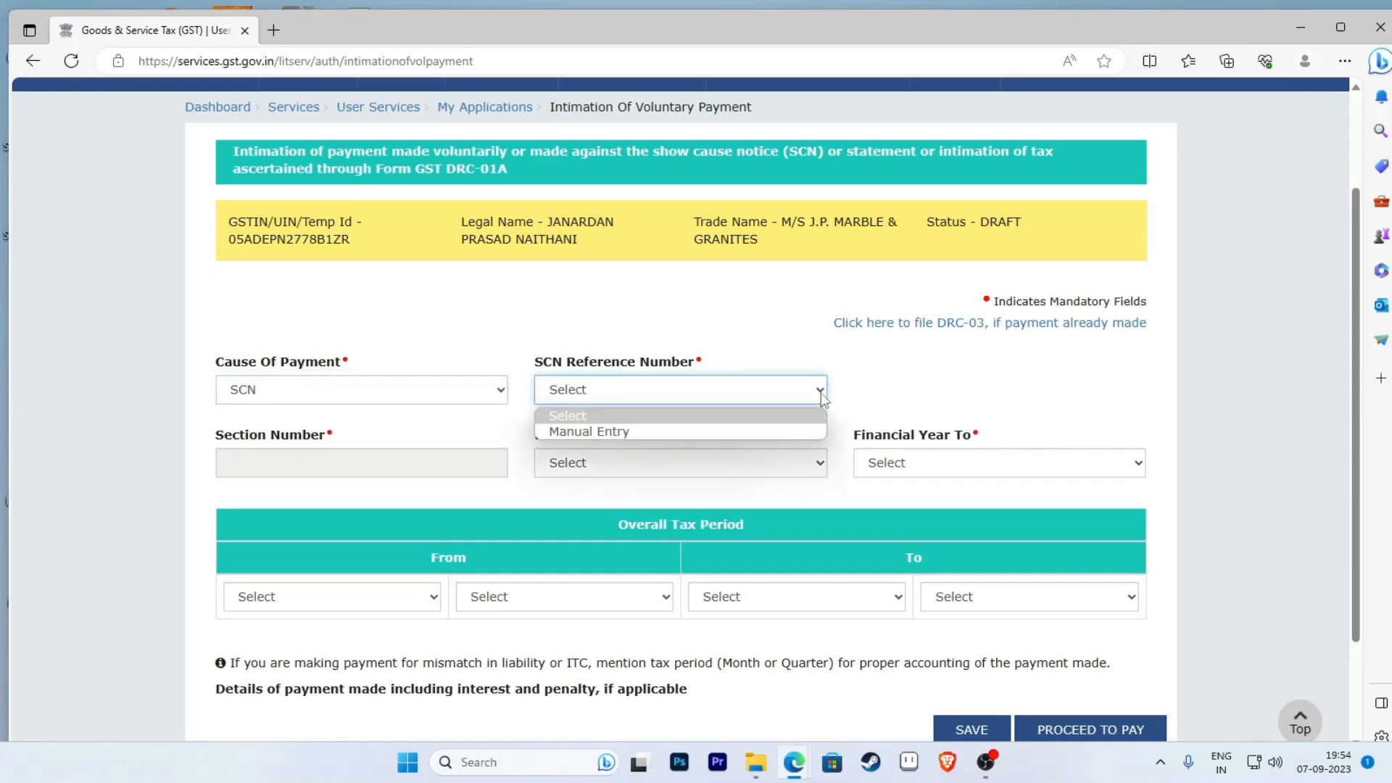
{"action": "left_click", "coordinate": [821, 396]}
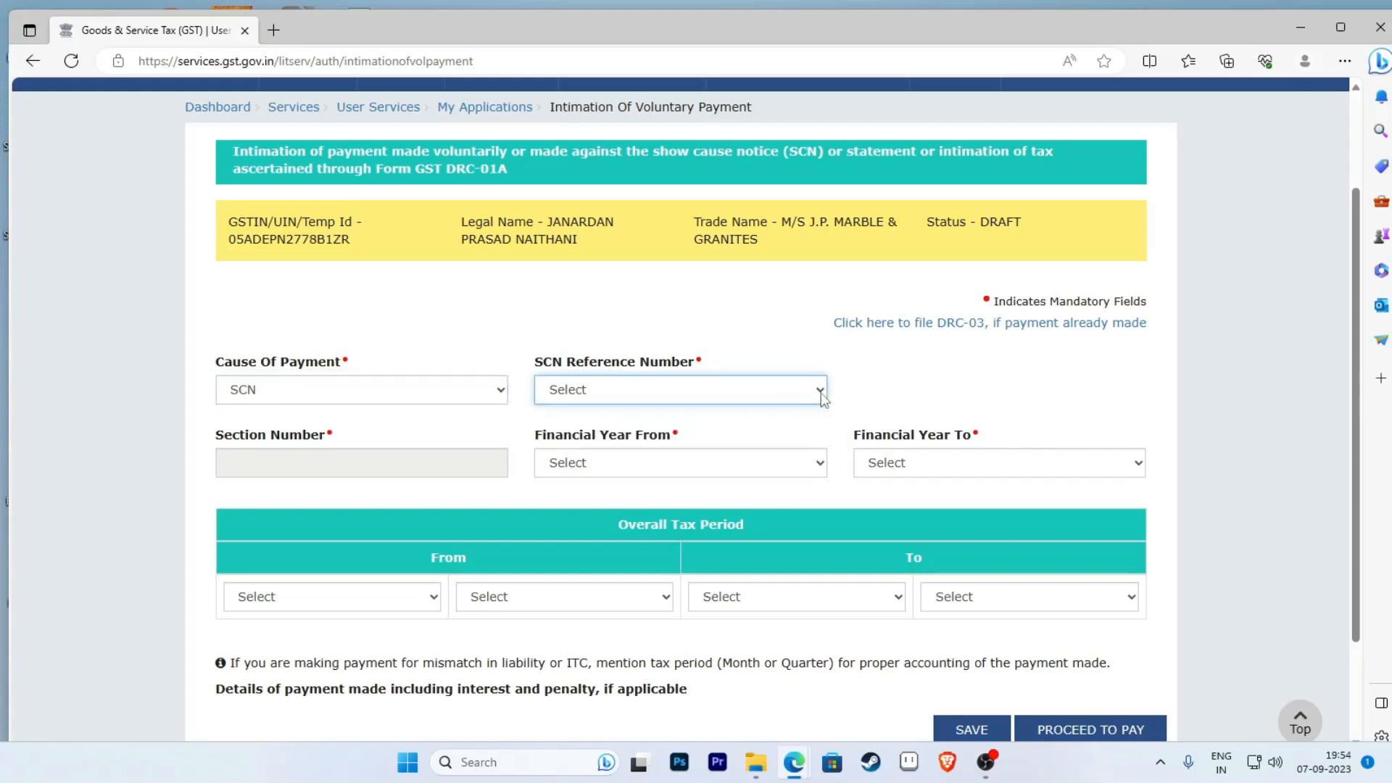
{"action": "left_click", "coordinate": [498, 395]}
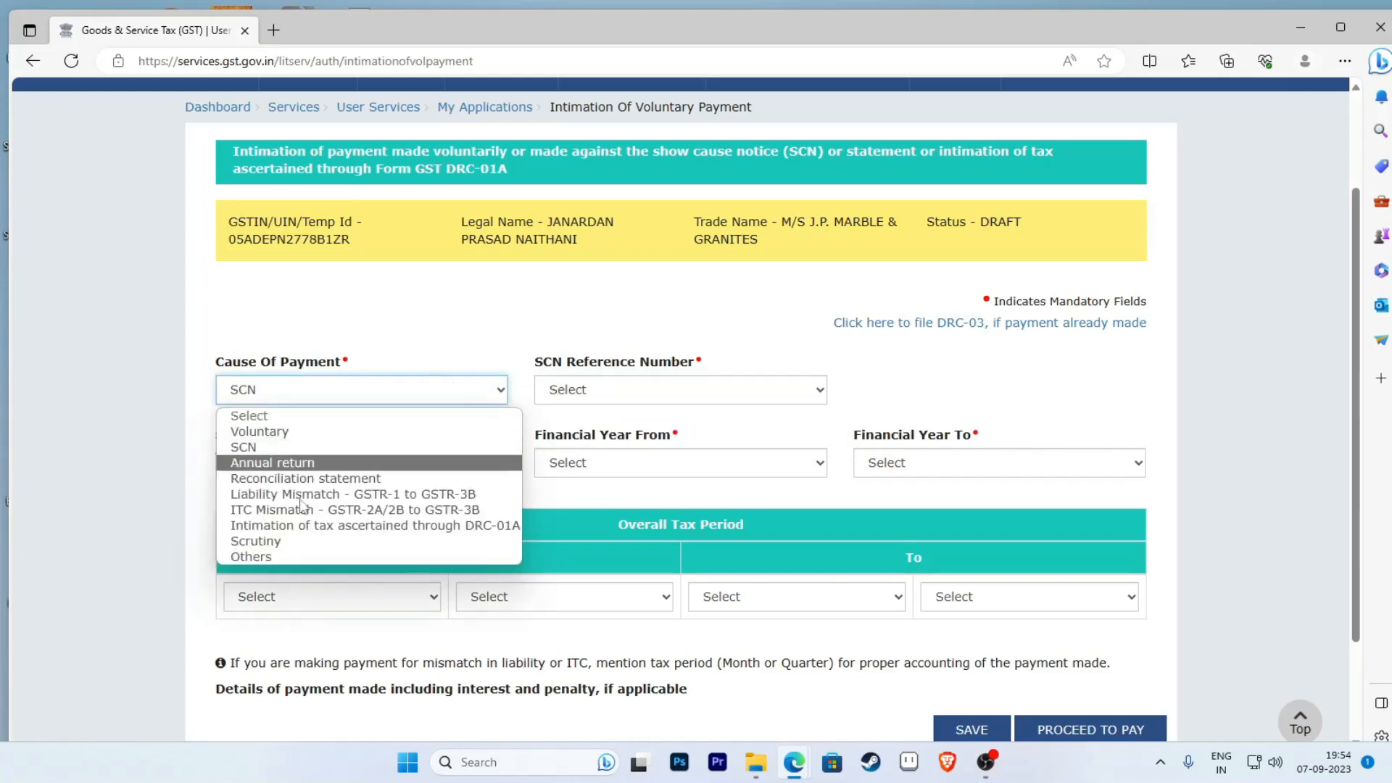
{"action": "left_click", "coordinate": [283, 555]}
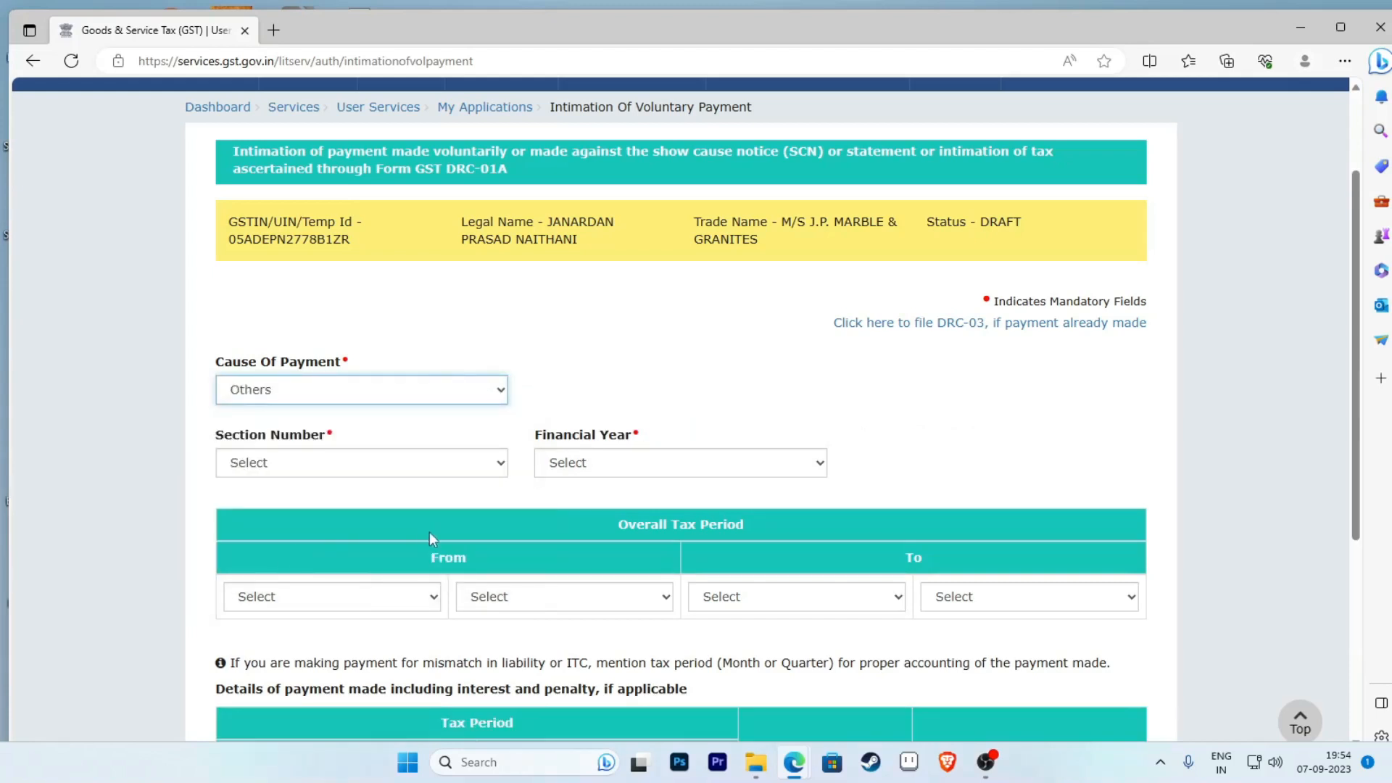
Step: Set the section number to Others and the financial year to 2019-2020
{"action": "left_click", "coordinate": [499, 462]}
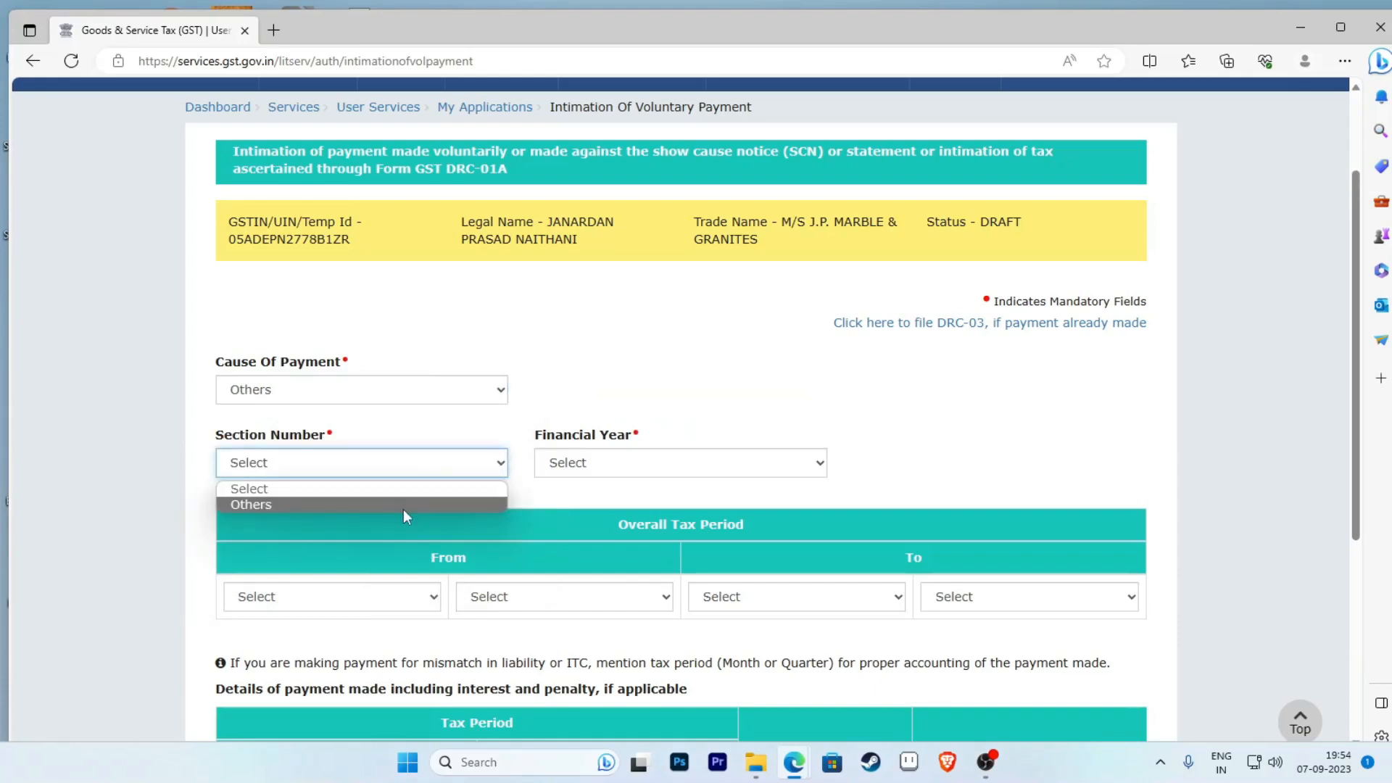
{"action": "left_click", "coordinate": [406, 506]}
{"action": "scroll", "coordinate": [682, 406], "scroll_direction": "down", "scroll_amount": 4}
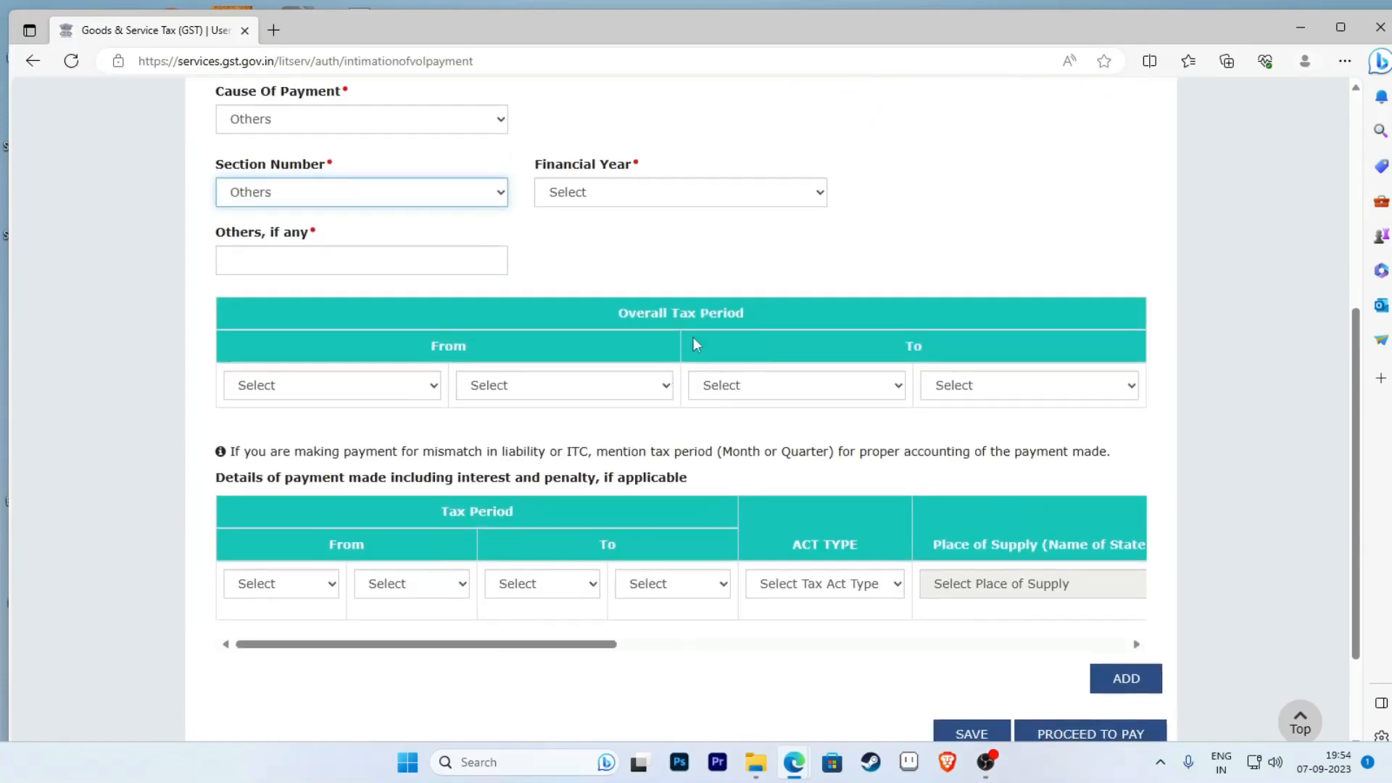
{"action": "scroll", "coordinate": [836, 407], "scroll_direction": "up", "scroll_amount": 2}
{"action": "left_click", "coordinate": [825, 332]}
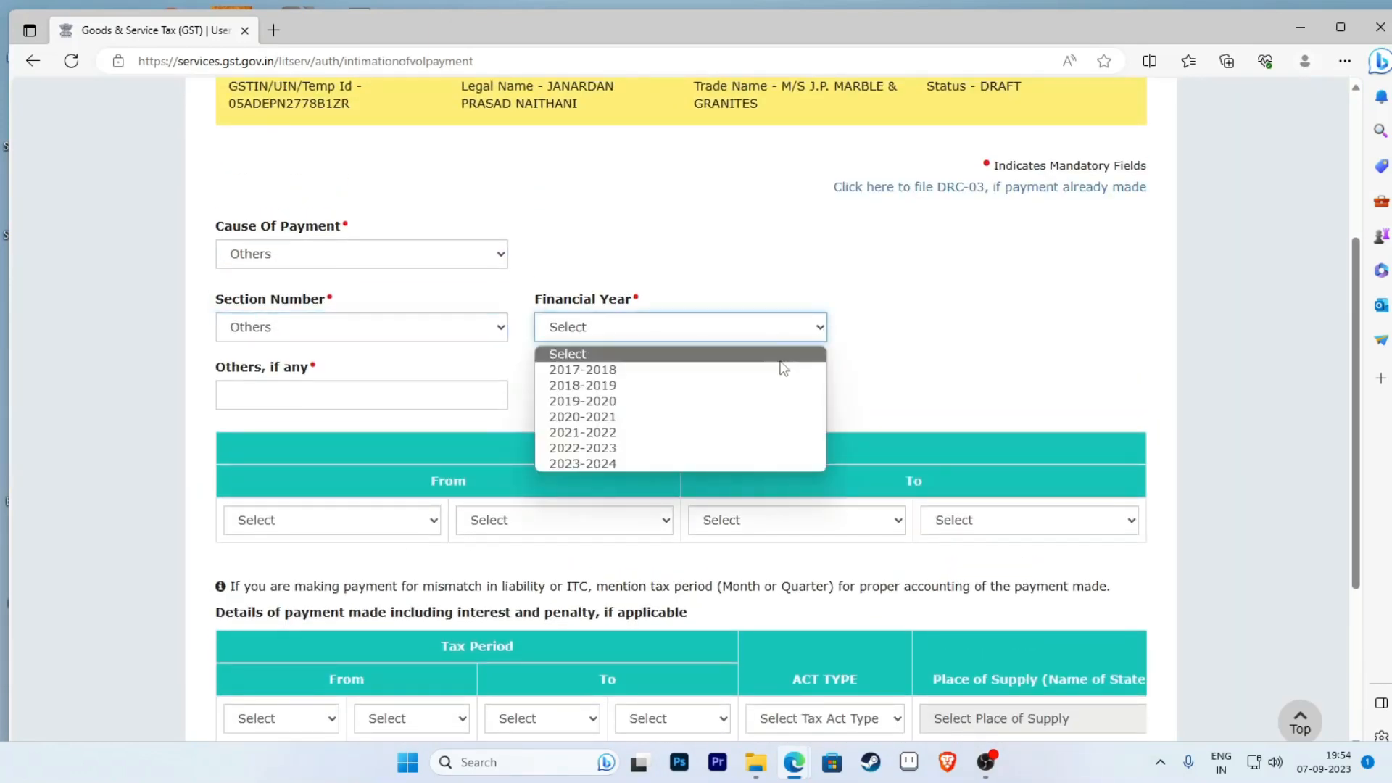
{"action": "left_click", "coordinate": [738, 400]}
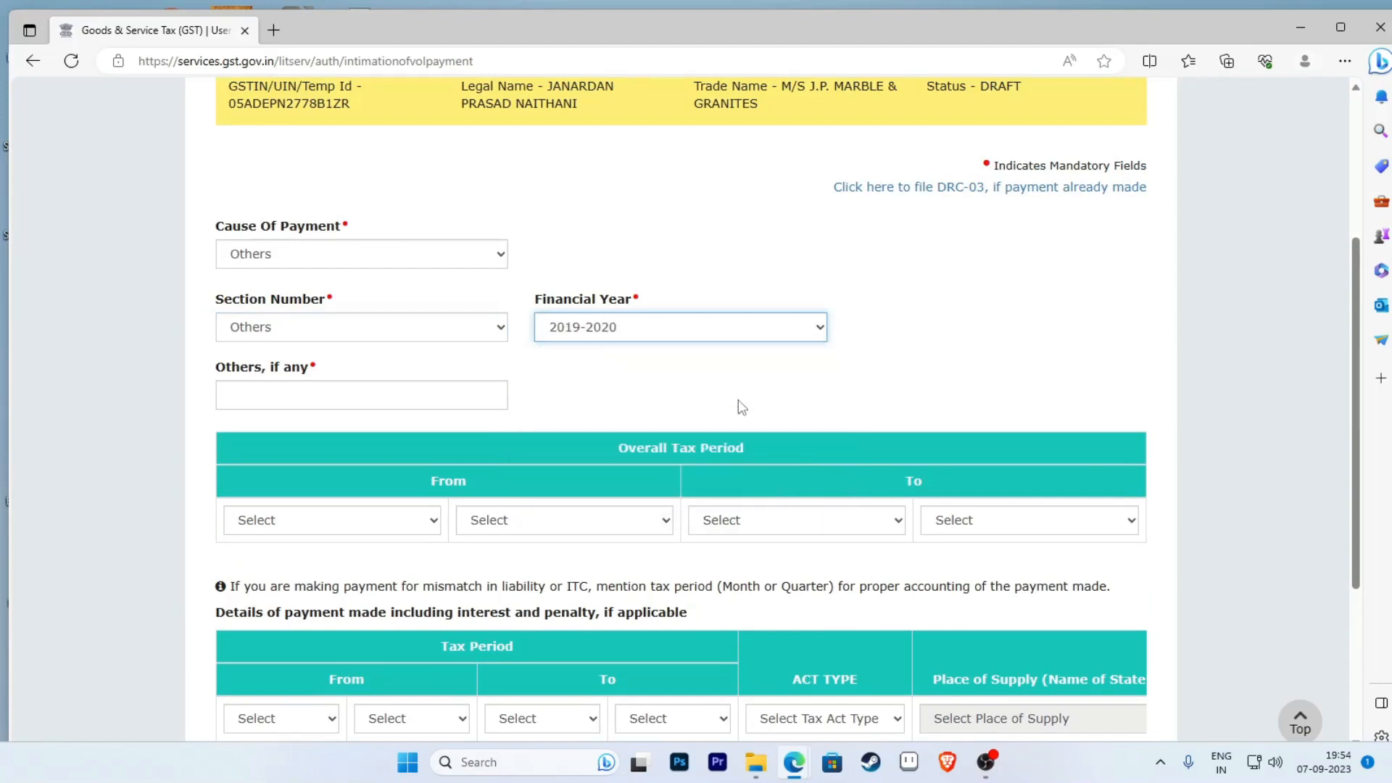
{"action": "left_click", "coordinate": [357, 394]}
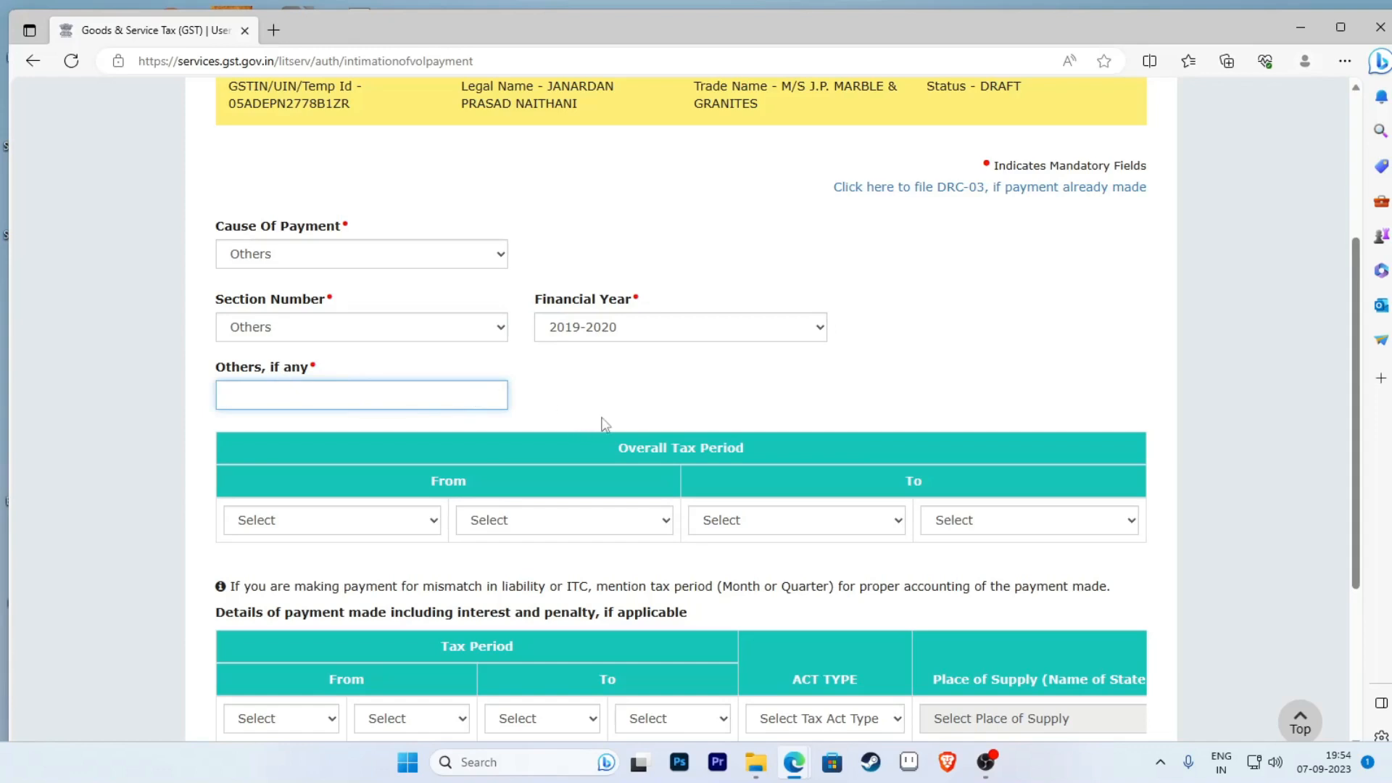
Step: Set the overall tax period from JAN 2020 to MAR 2020
{"action": "scroll", "coordinate": [719, 456], "scroll_direction": "down", "scroll_amount": 2}
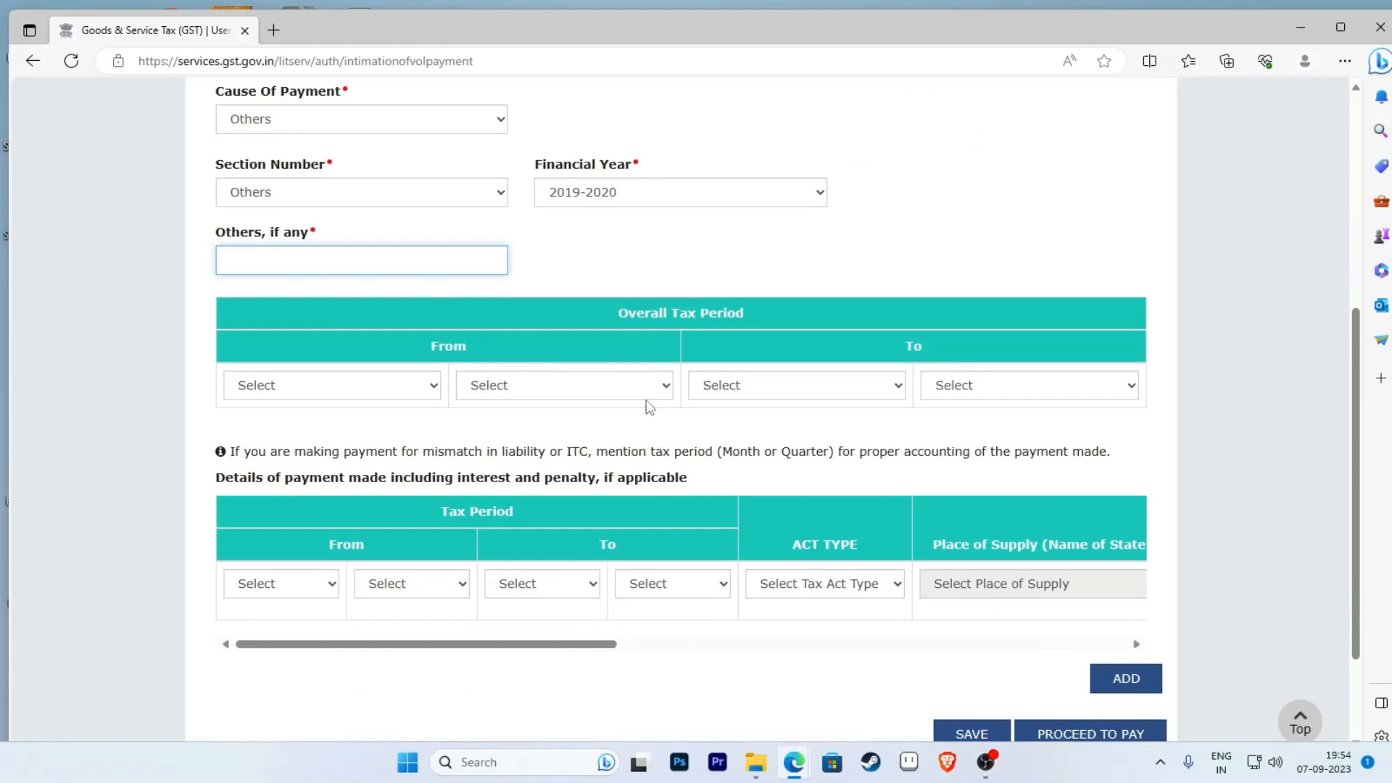
{"action": "left_click", "coordinate": [433, 385]}
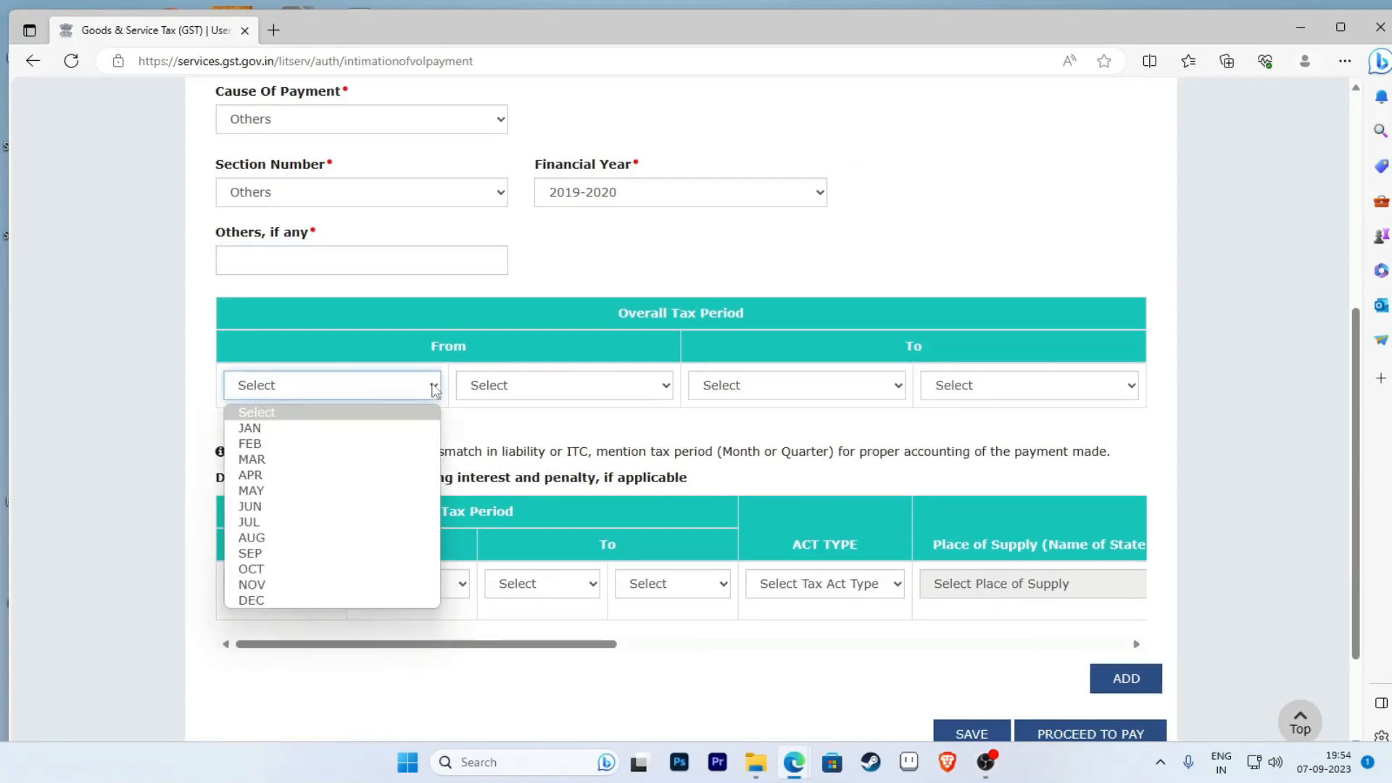
{"action": "left_click", "coordinate": [351, 435]}
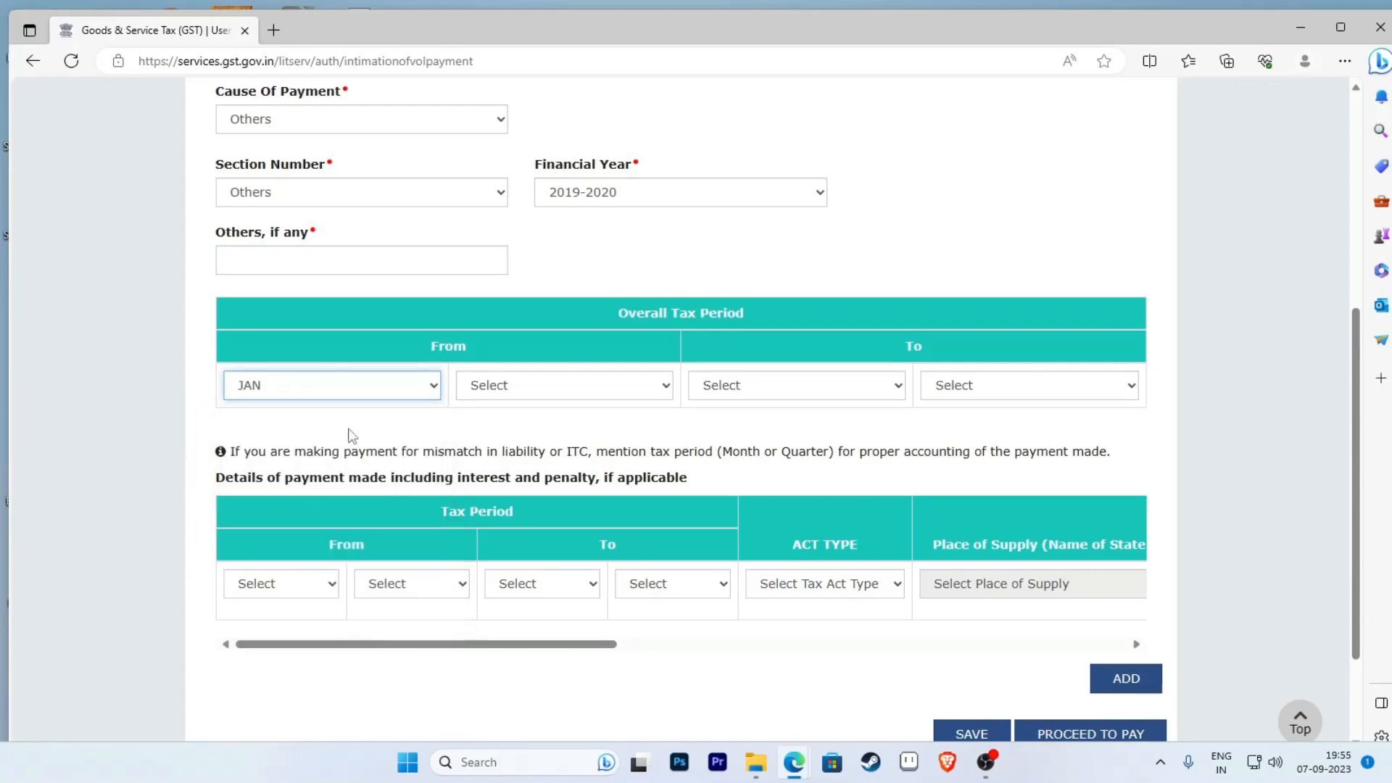
{"action": "left_click", "coordinate": [667, 391]}
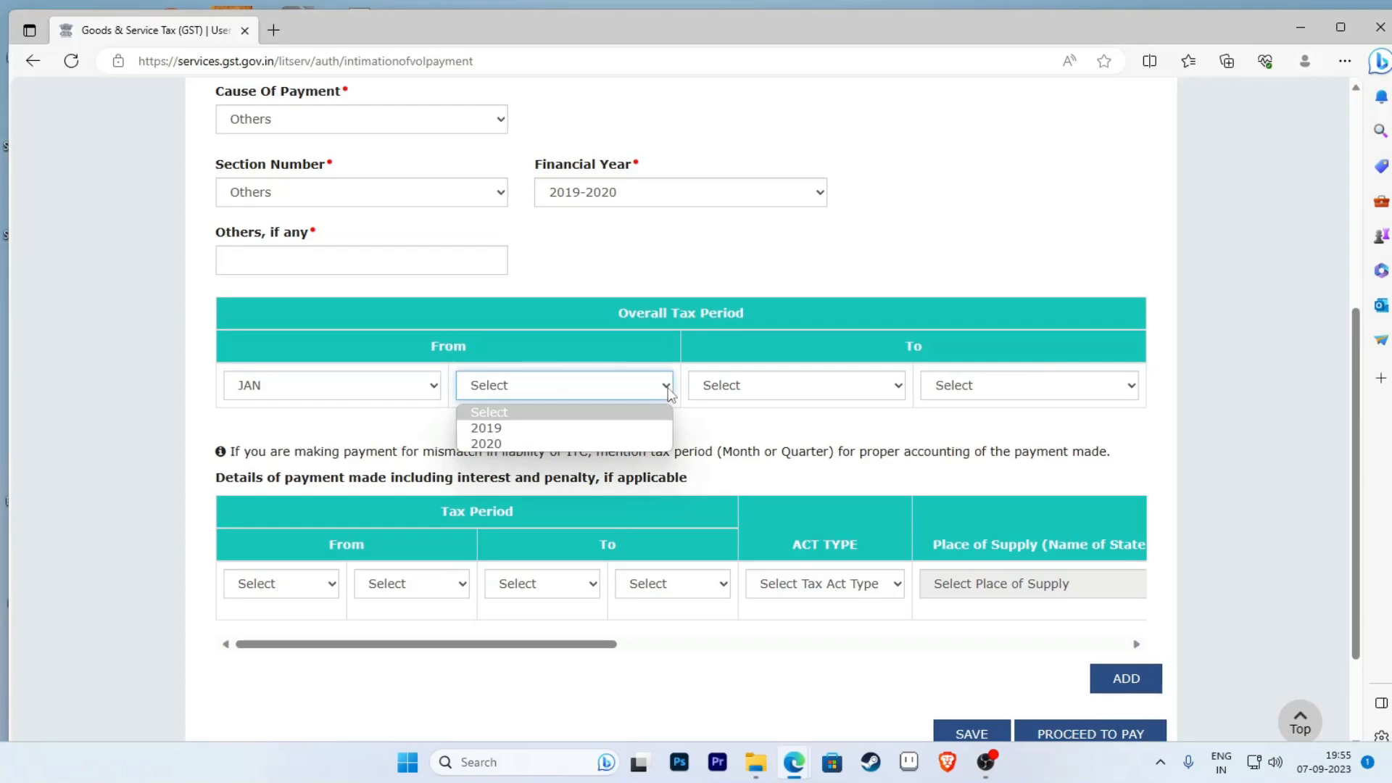
{"action": "left_click", "coordinate": [593, 444]}
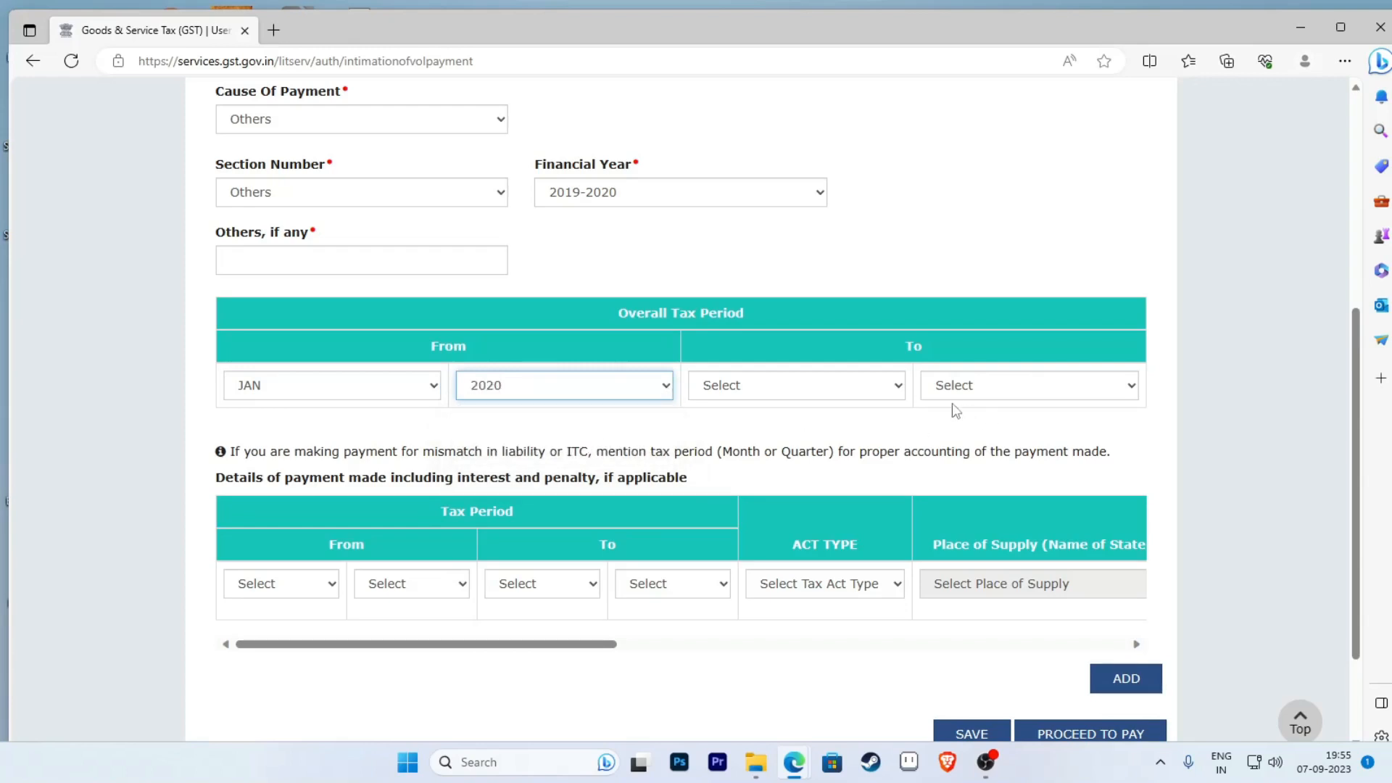
{"action": "left_click", "coordinate": [899, 385]}
{"action": "left_click", "coordinate": [813, 476]}
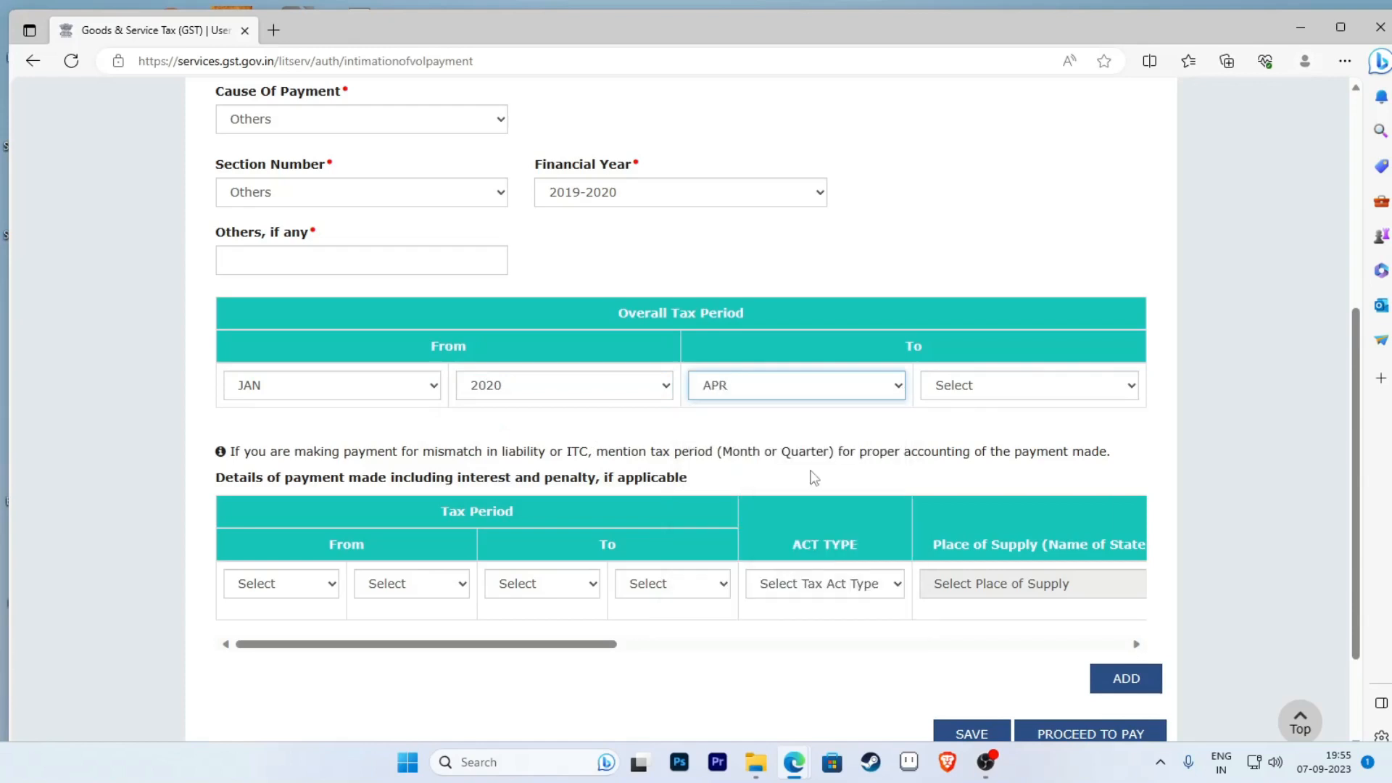
{"action": "left_click", "coordinate": [899, 391]}
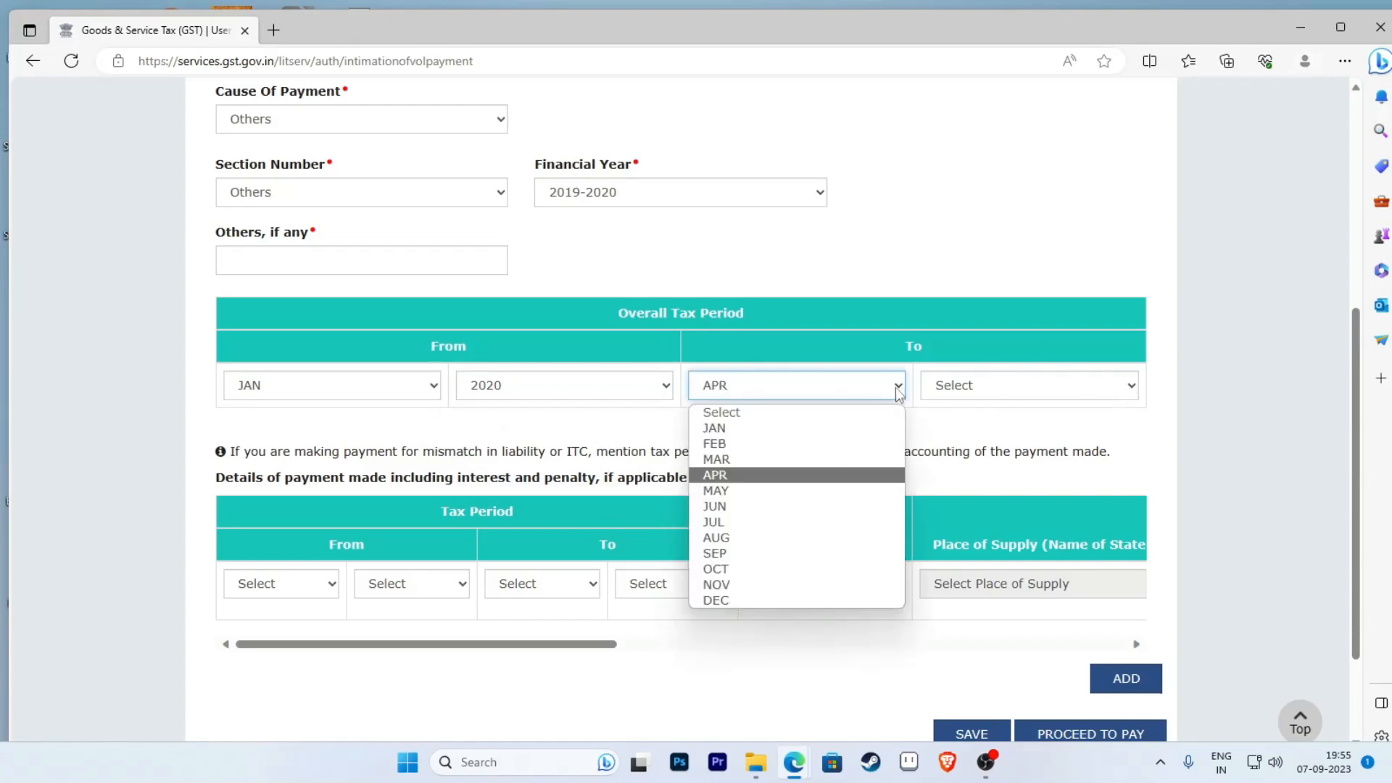
{"action": "left_click", "coordinate": [816, 460]}
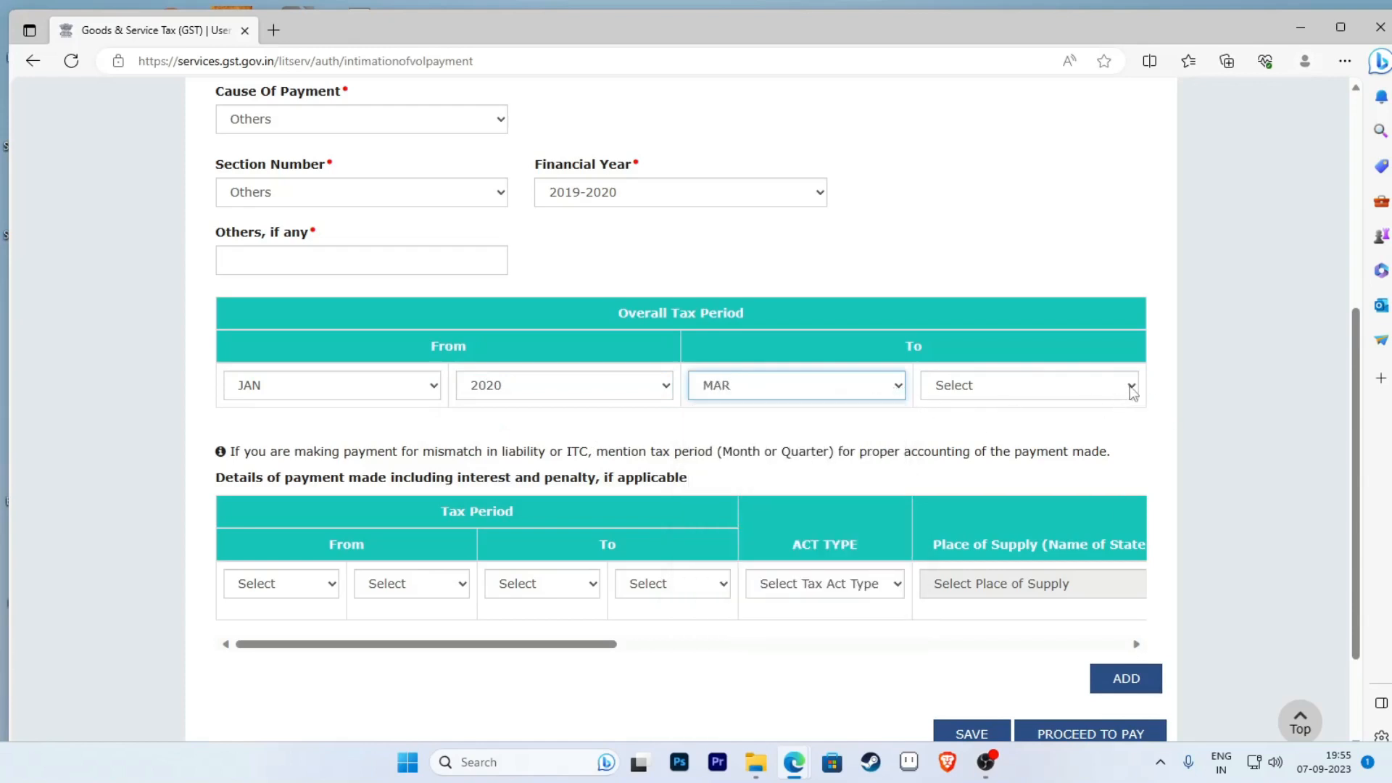
{"action": "left_click", "coordinate": [1133, 392]}
{"action": "left_click", "coordinate": [1007, 443]}
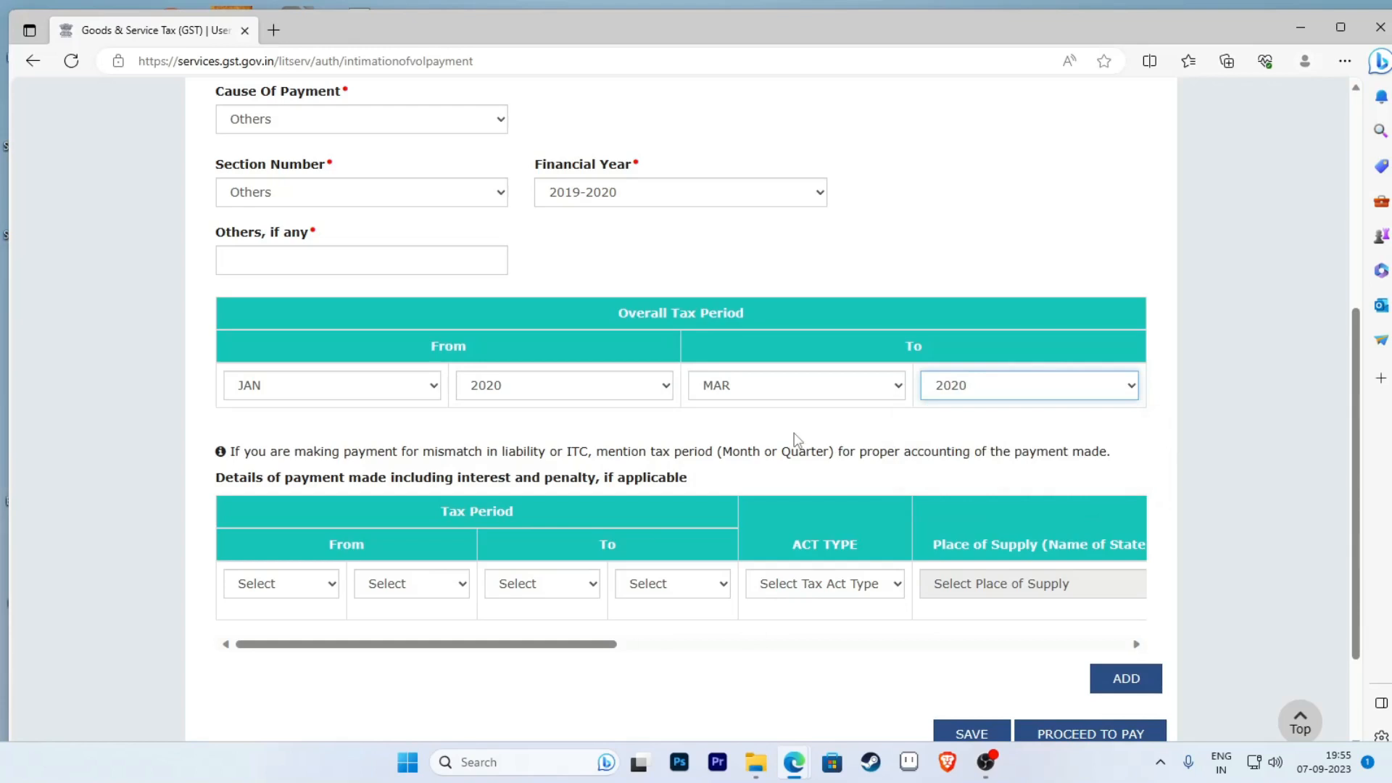
Step: Set the tax period in the payment details row from FEB 2020 to FEB 2020
{"action": "scroll", "coordinate": [796, 438], "scroll_direction": "down", "scroll_amount": 2}
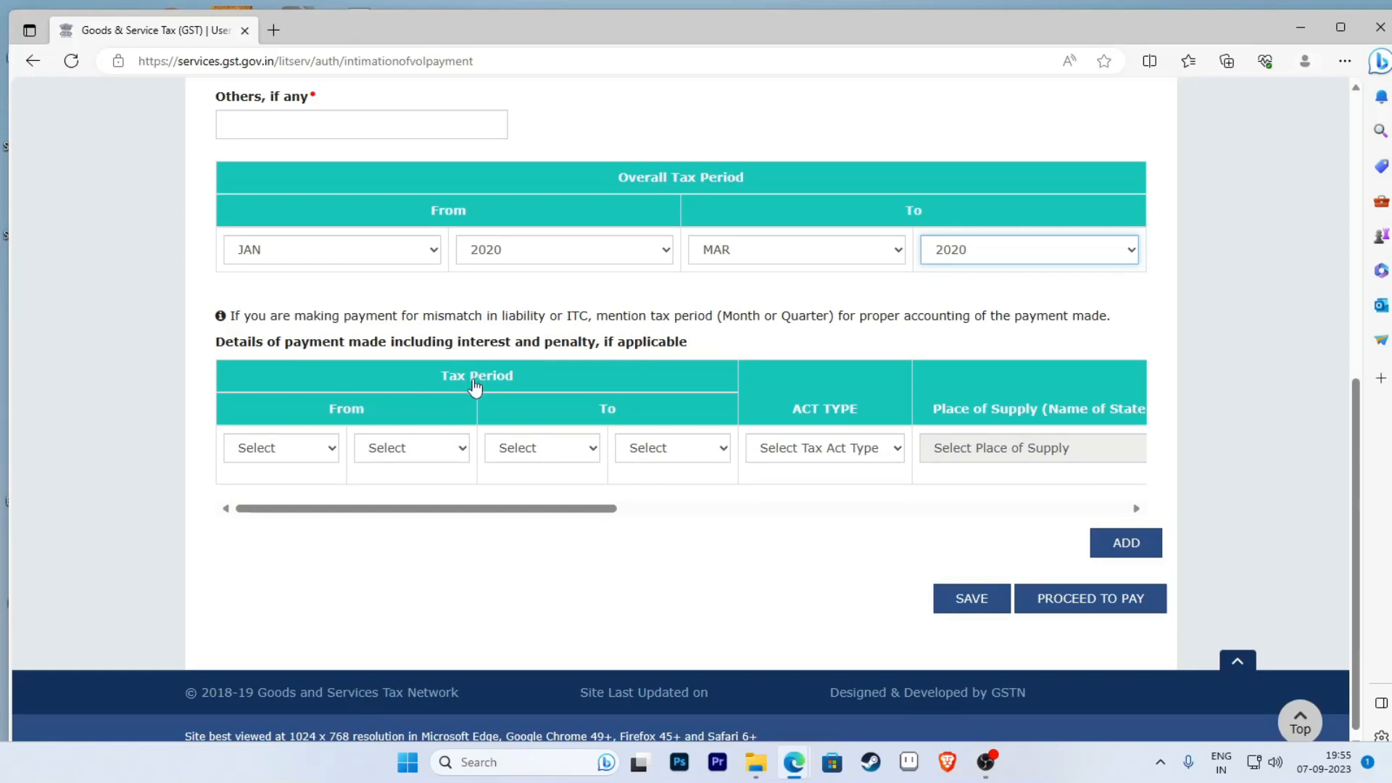
{"action": "left_click", "coordinate": [333, 453]}
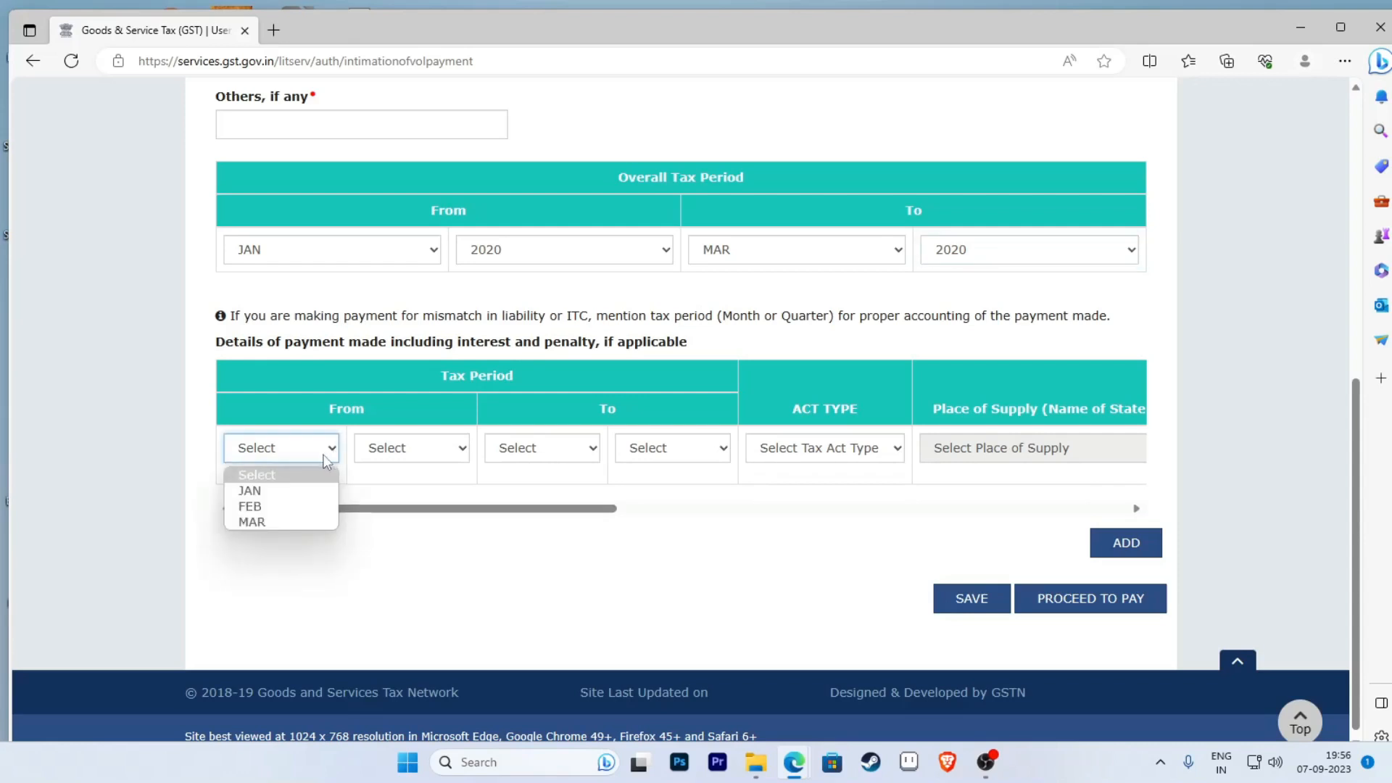
{"action": "left_click", "coordinate": [289, 509]}
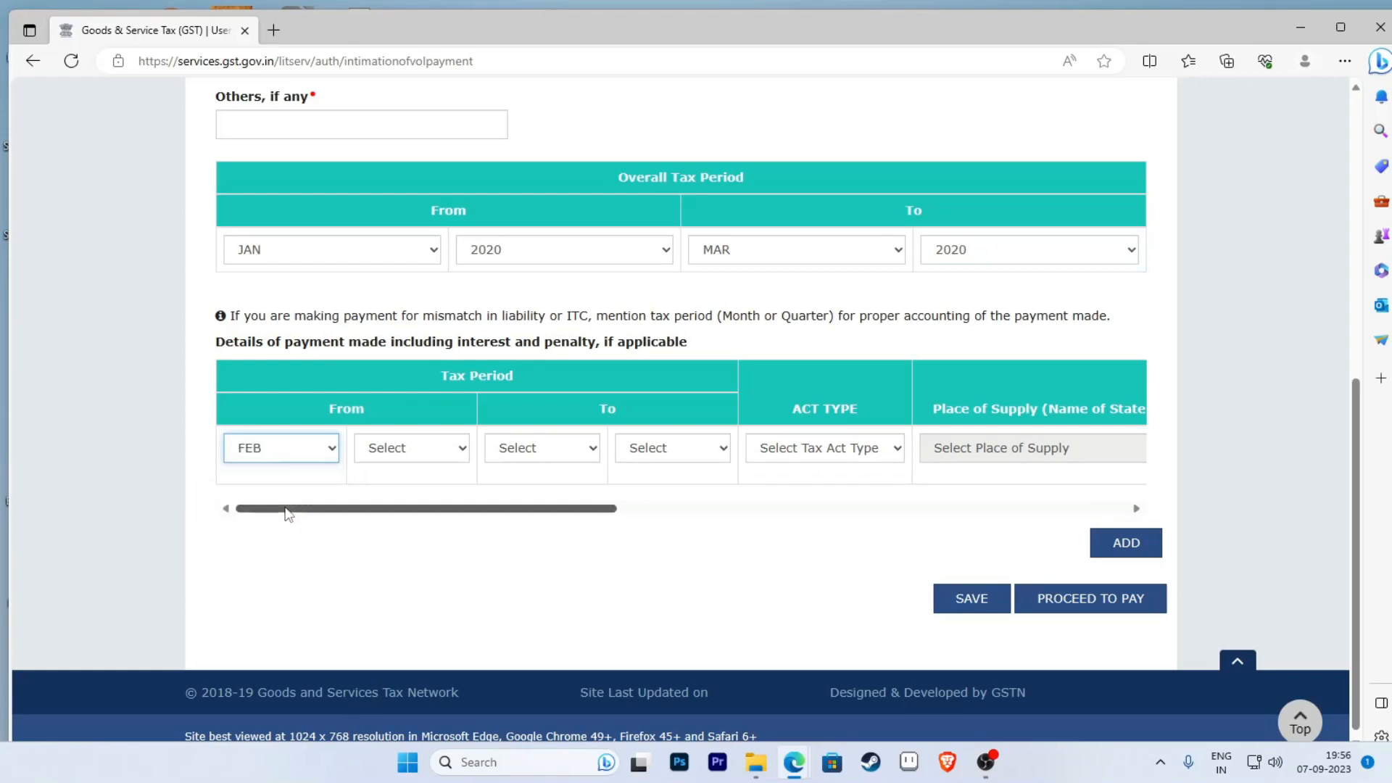
{"action": "left_click", "coordinate": [462, 450]}
{"action": "left_click", "coordinate": [429, 489]}
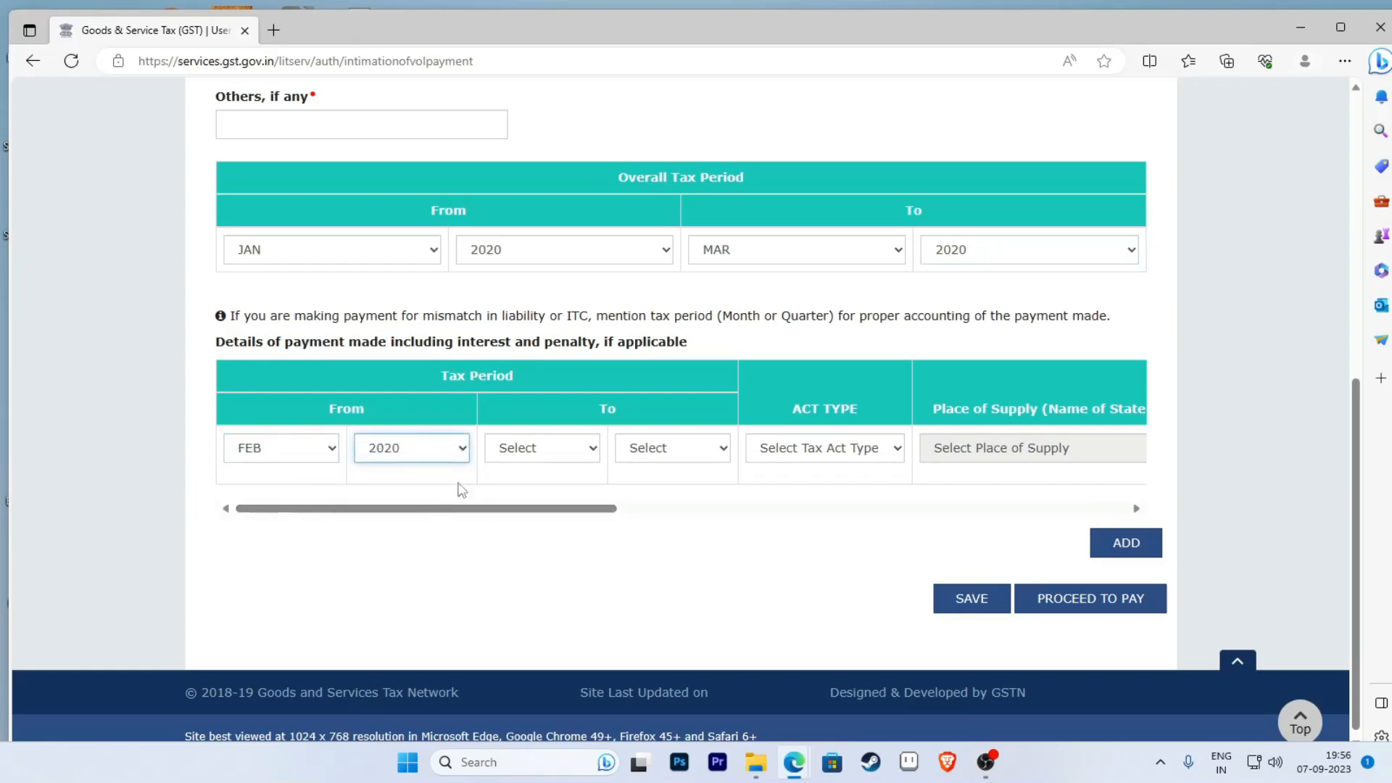
{"action": "left_click", "coordinate": [593, 450]}
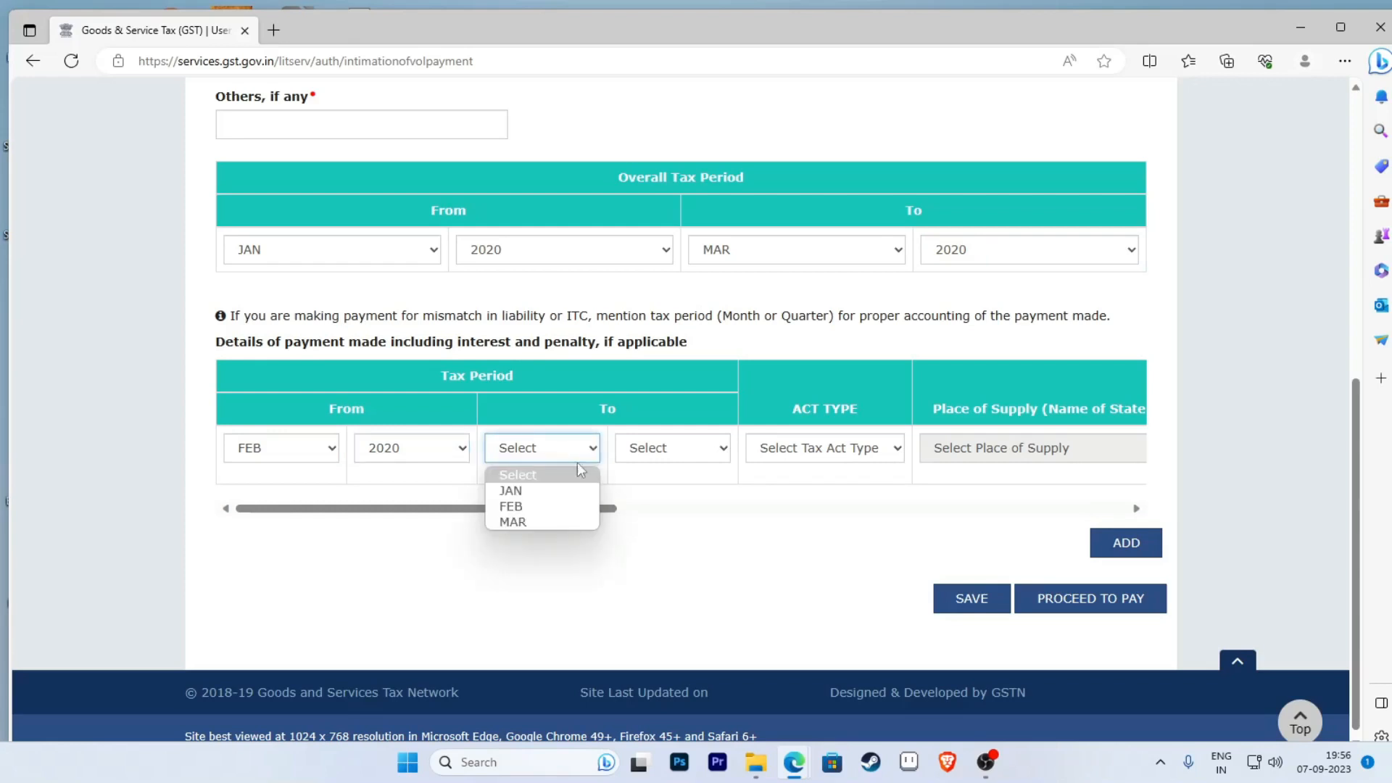
{"action": "left_click", "coordinate": [551, 506]}
{"action": "left_click", "coordinate": [722, 454]}
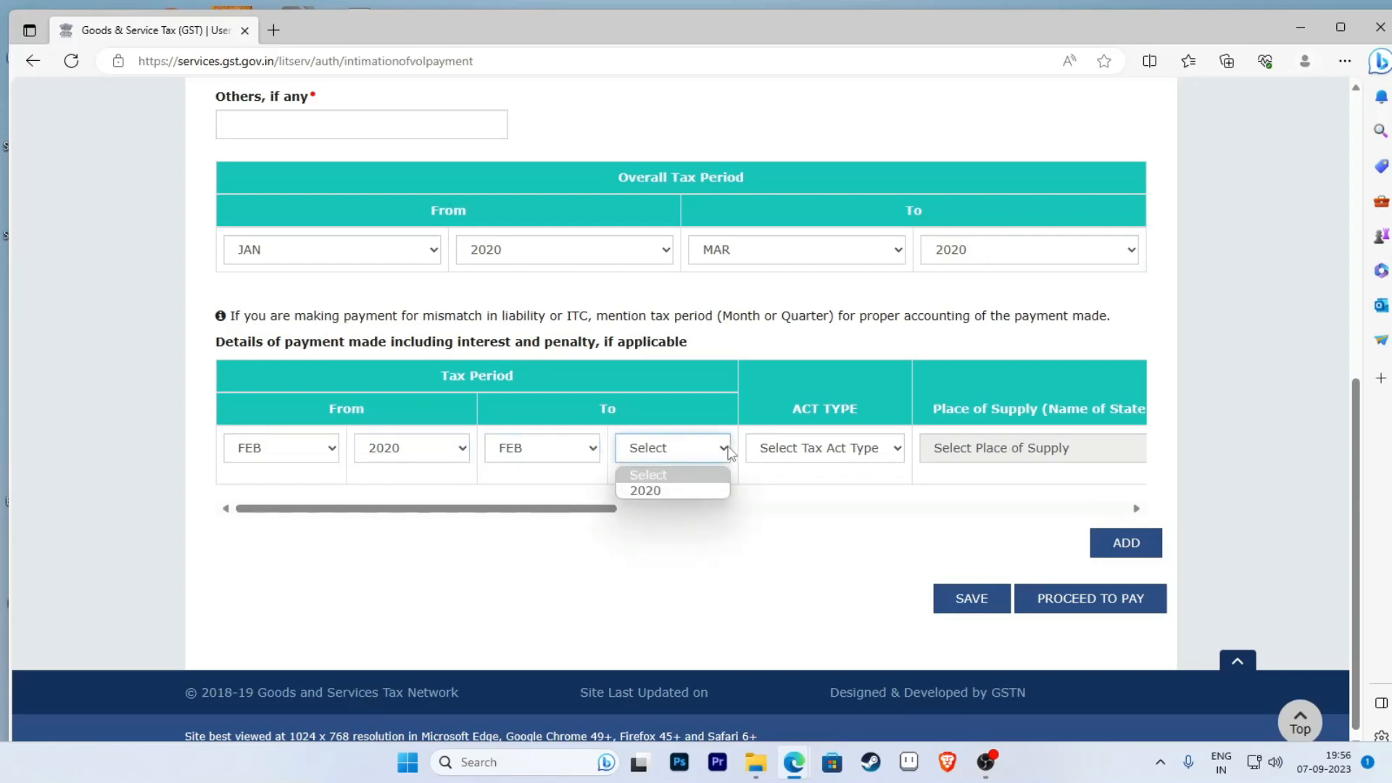
{"action": "left_click", "coordinate": [677, 490]}
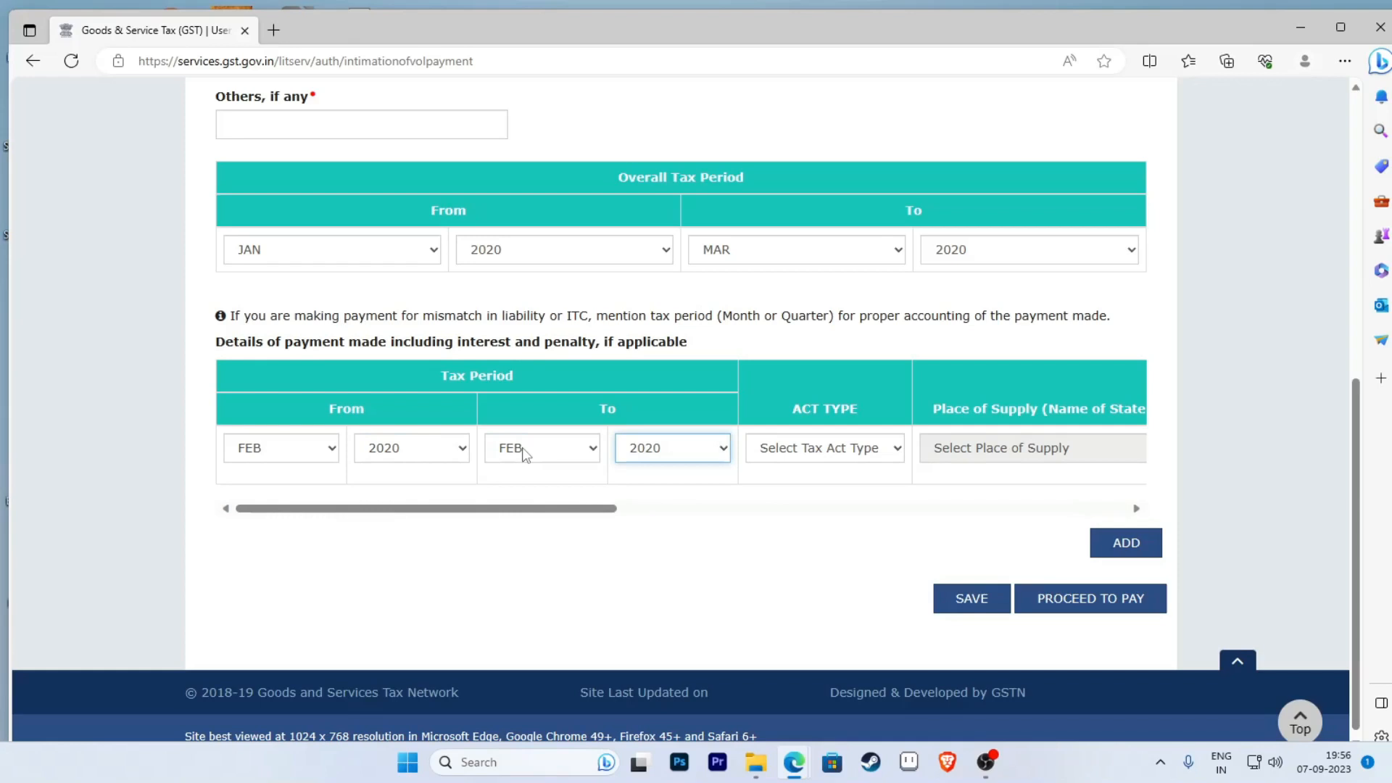
{"action": "left_click", "coordinate": [333, 449]}
{"action": "left_click", "coordinate": [298, 507]}
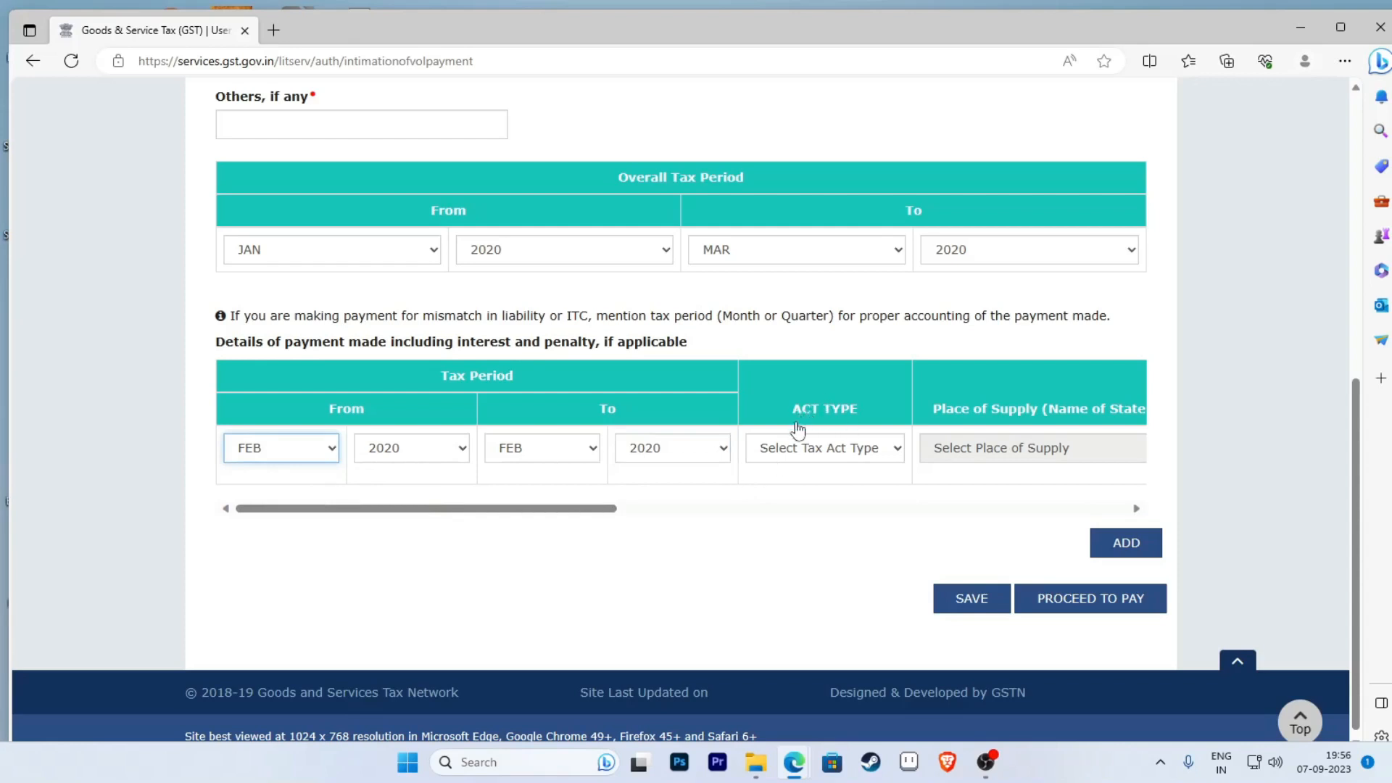
Step: Try CGST as the act type in the payment details row and check the place of supply field
{"action": "left_click", "coordinate": [897, 450]}
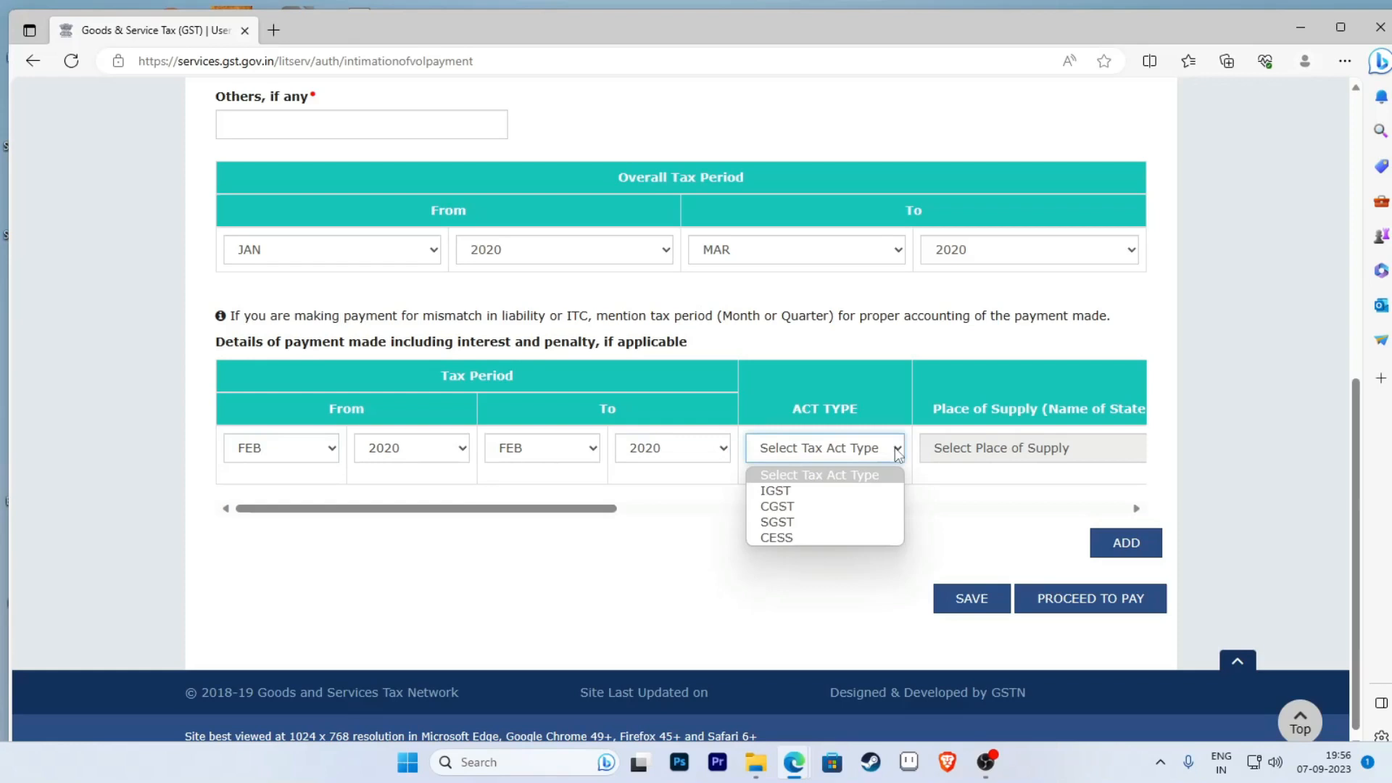
{"action": "left_click", "coordinate": [820, 504]}
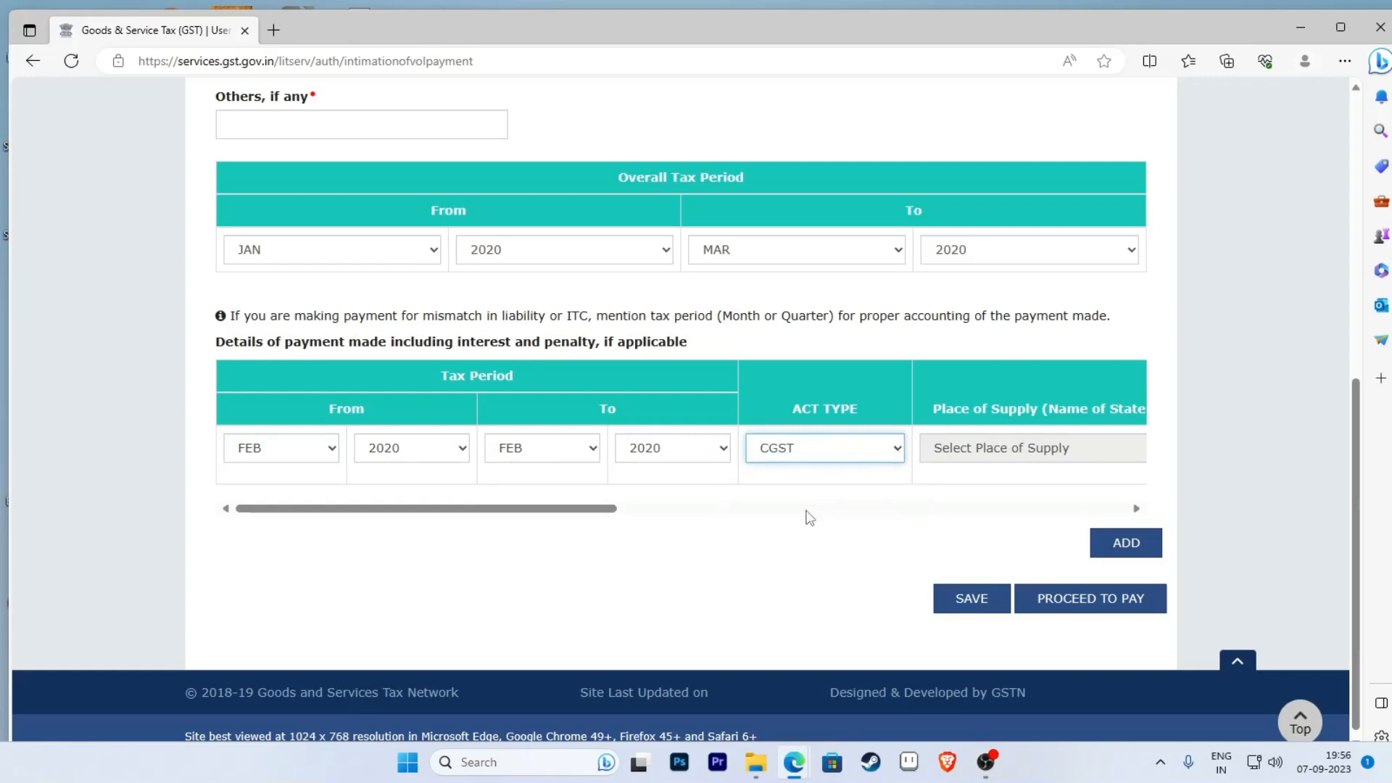
{"action": "left_click_drag", "start_coordinate": [577, 511], "coordinate": [696, 520]}
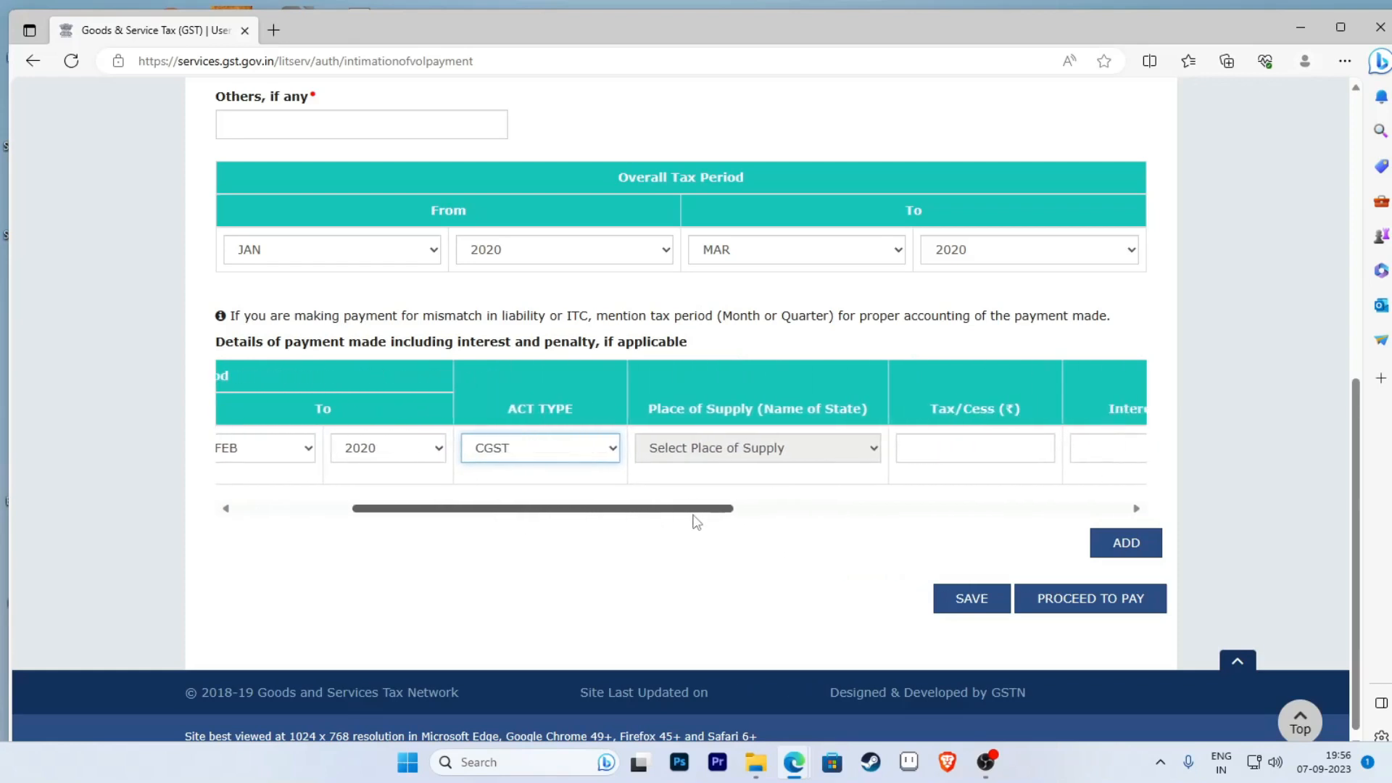
{"action": "left_click", "coordinate": [872, 449]}
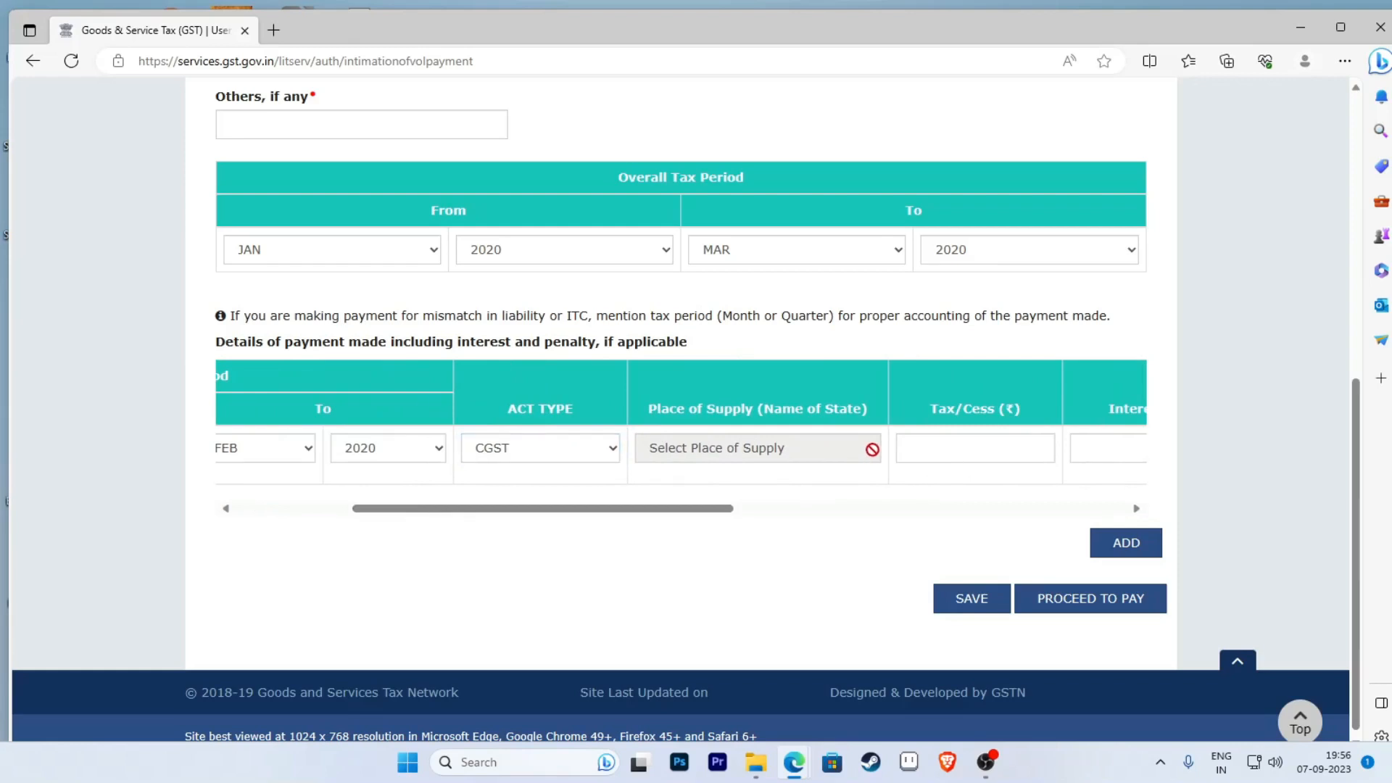
Step: Examine the tax/cess, interest, penalty, fee and others amount fields in the payment details row
{"action": "left_click", "coordinate": [960, 448]}
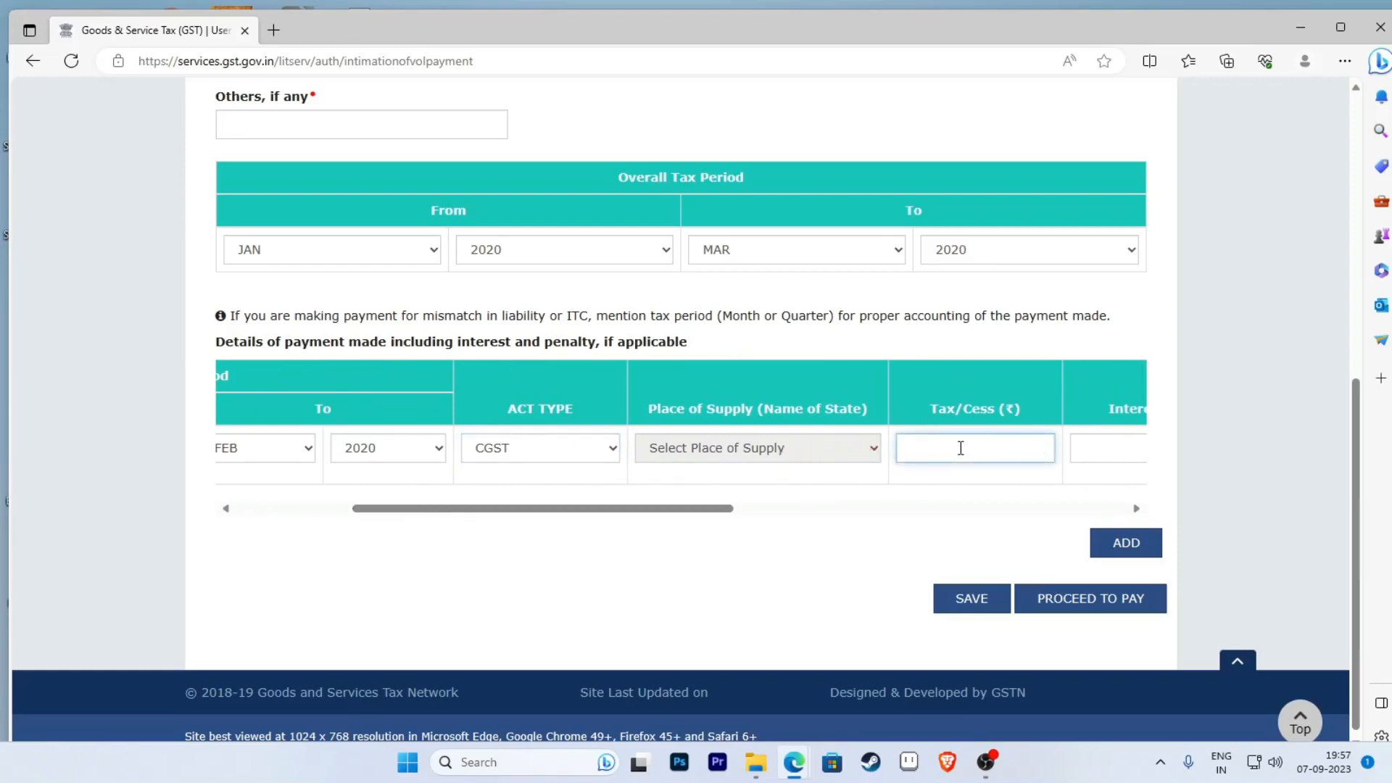
{"action": "key", "text": "alt"}
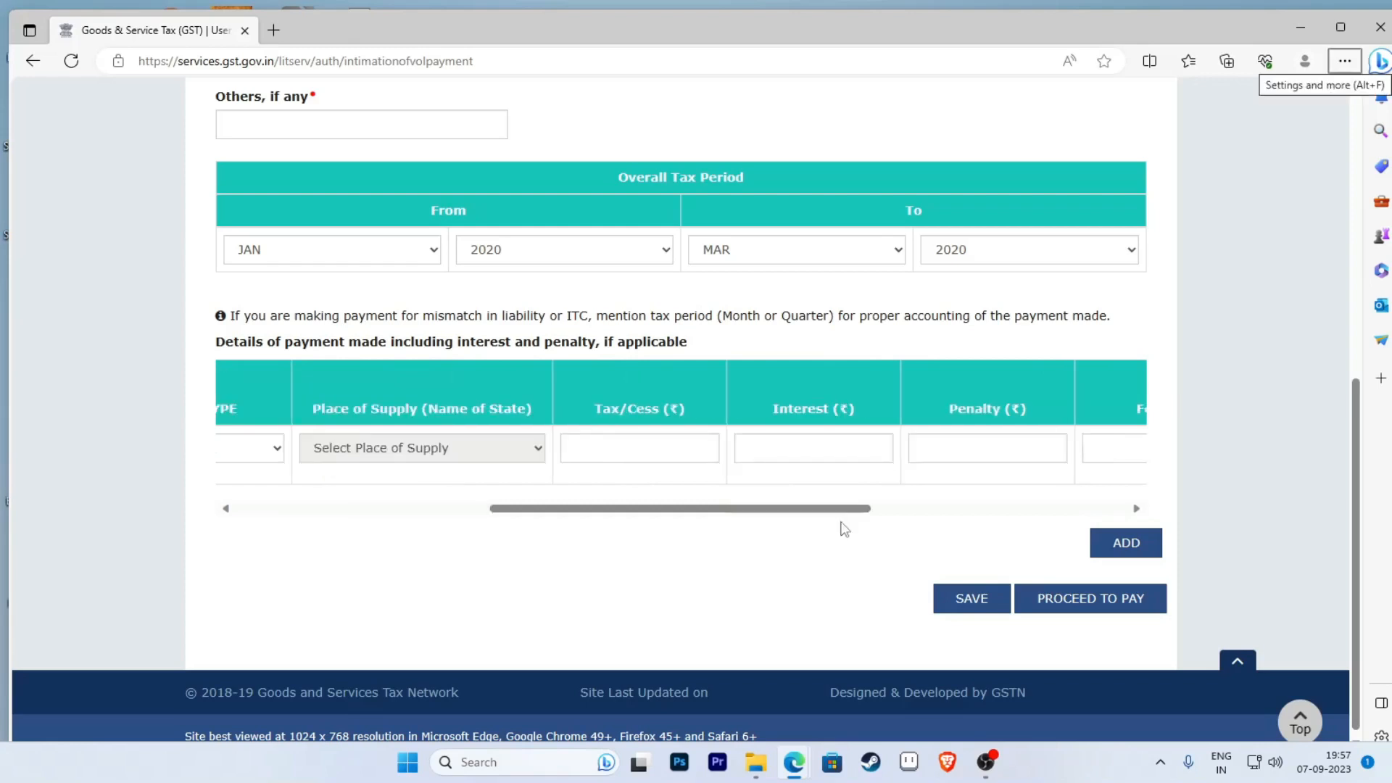
{"action": "left_click", "coordinate": [660, 448]}
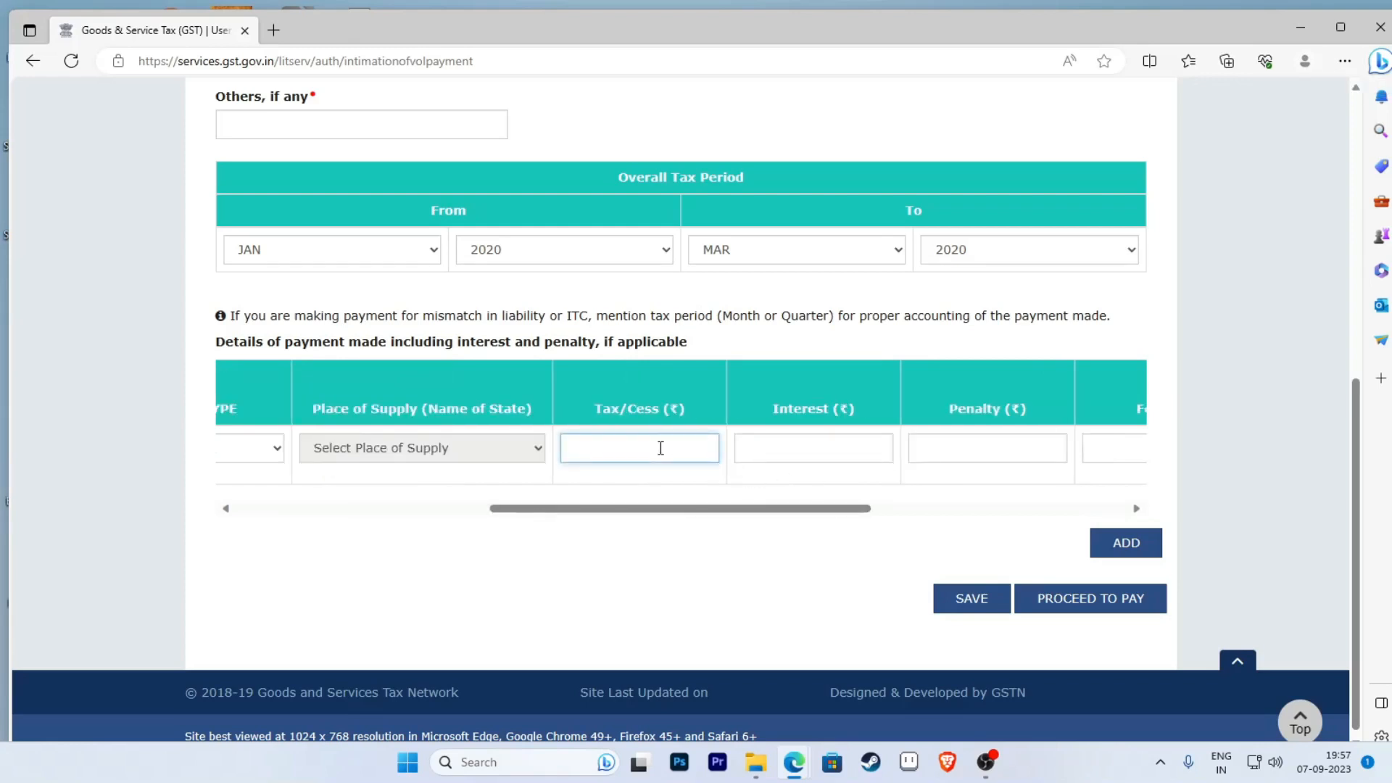
{"action": "left_click", "coordinate": [827, 447]}
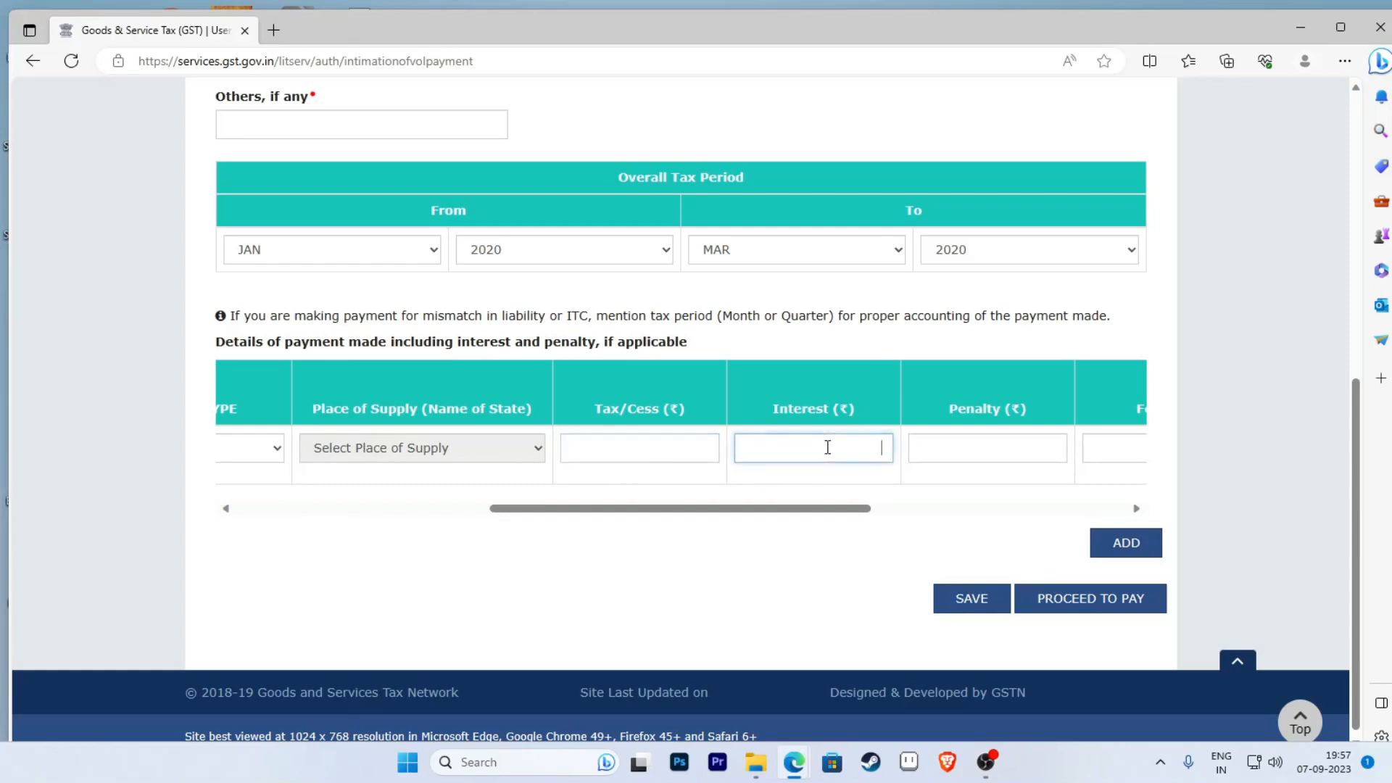
{"action": "left_click_drag", "start_coordinate": [827, 509], "coordinate": [913, 519]}
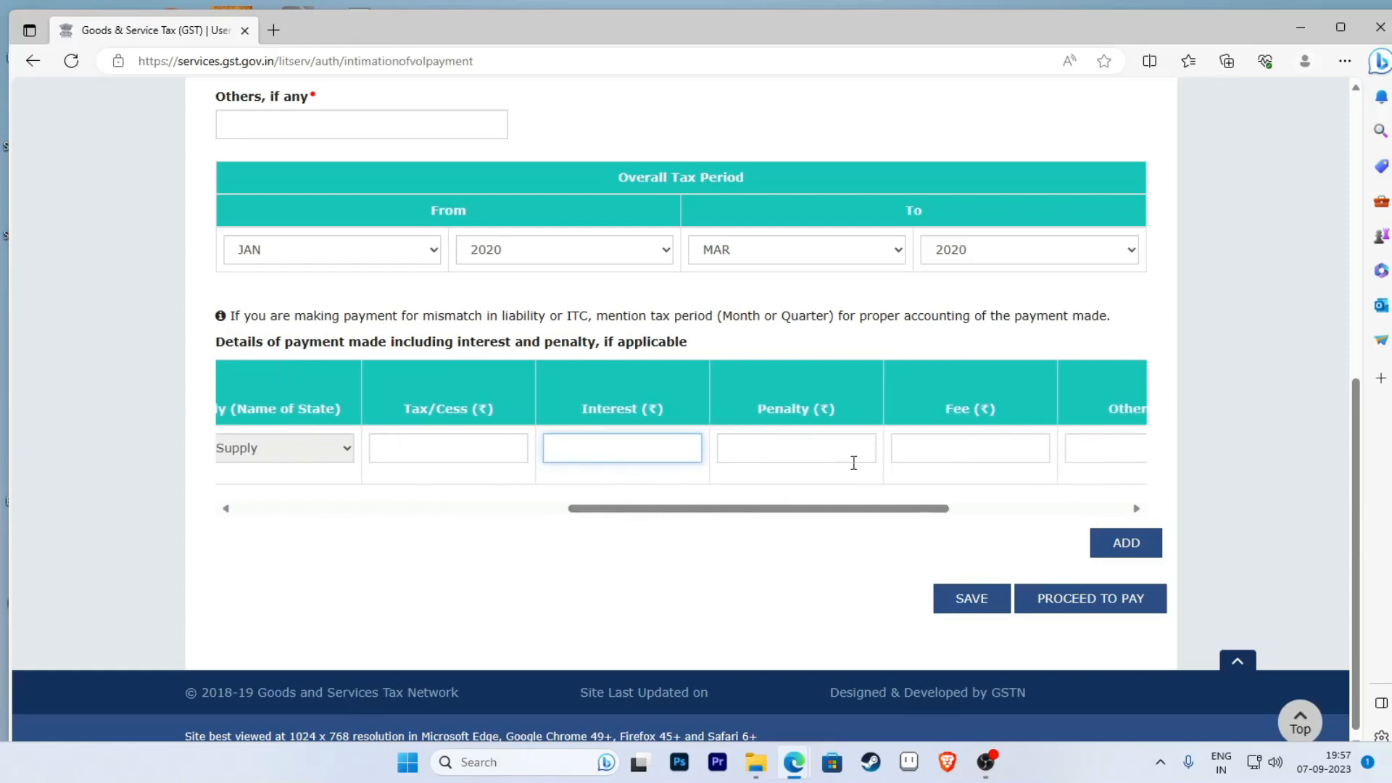
{"action": "left_click", "coordinate": [840, 444]}
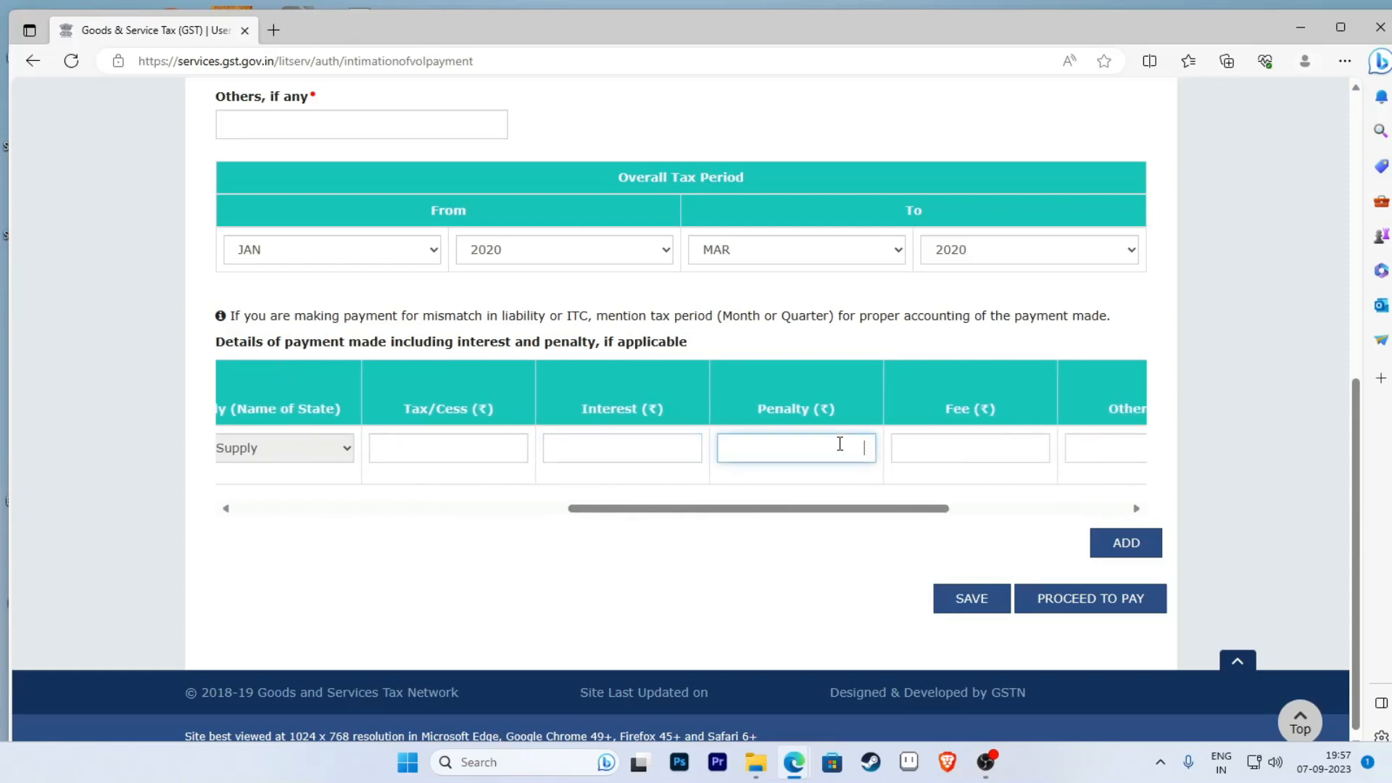
{"action": "left_click", "coordinate": [631, 445]}
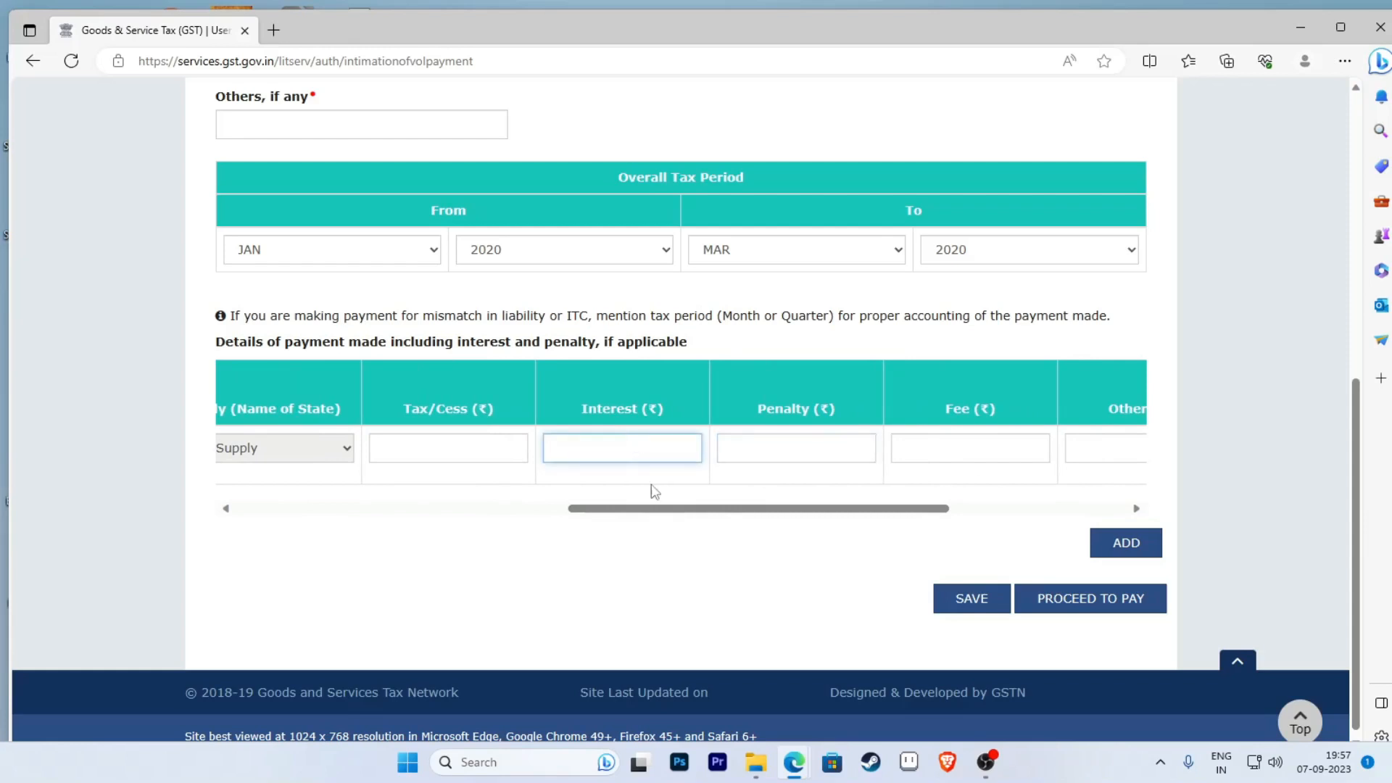
{"action": "left_click_drag", "start_coordinate": [694, 516], "coordinate": [767, 515]}
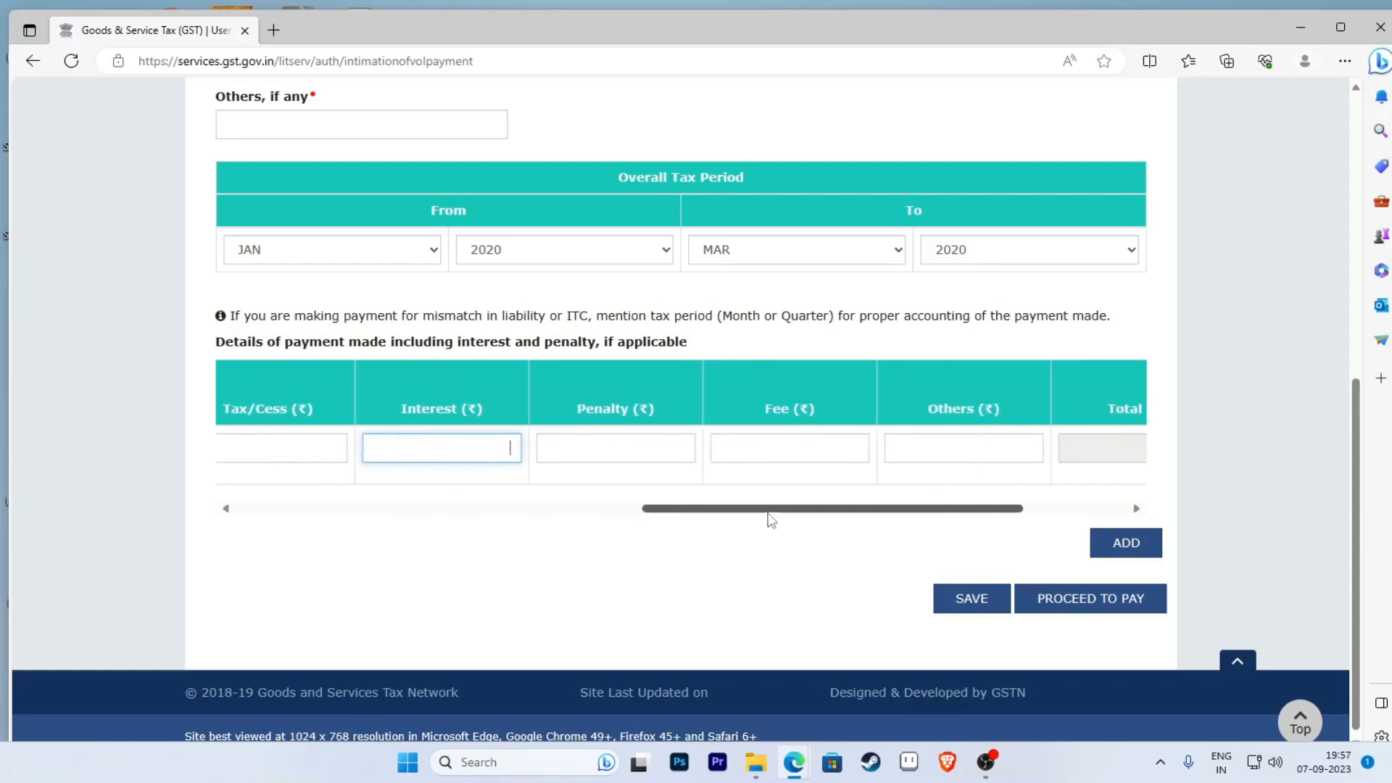
{"action": "left_click", "coordinate": [783, 445]}
{"action": "left_click", "coordinate": [922, 446]}
Step: Set the act type in the payment details row to IGST
{"action": "left_click_drag", "start_coordinate": [896, 517], "coordinate": [568, 522]}
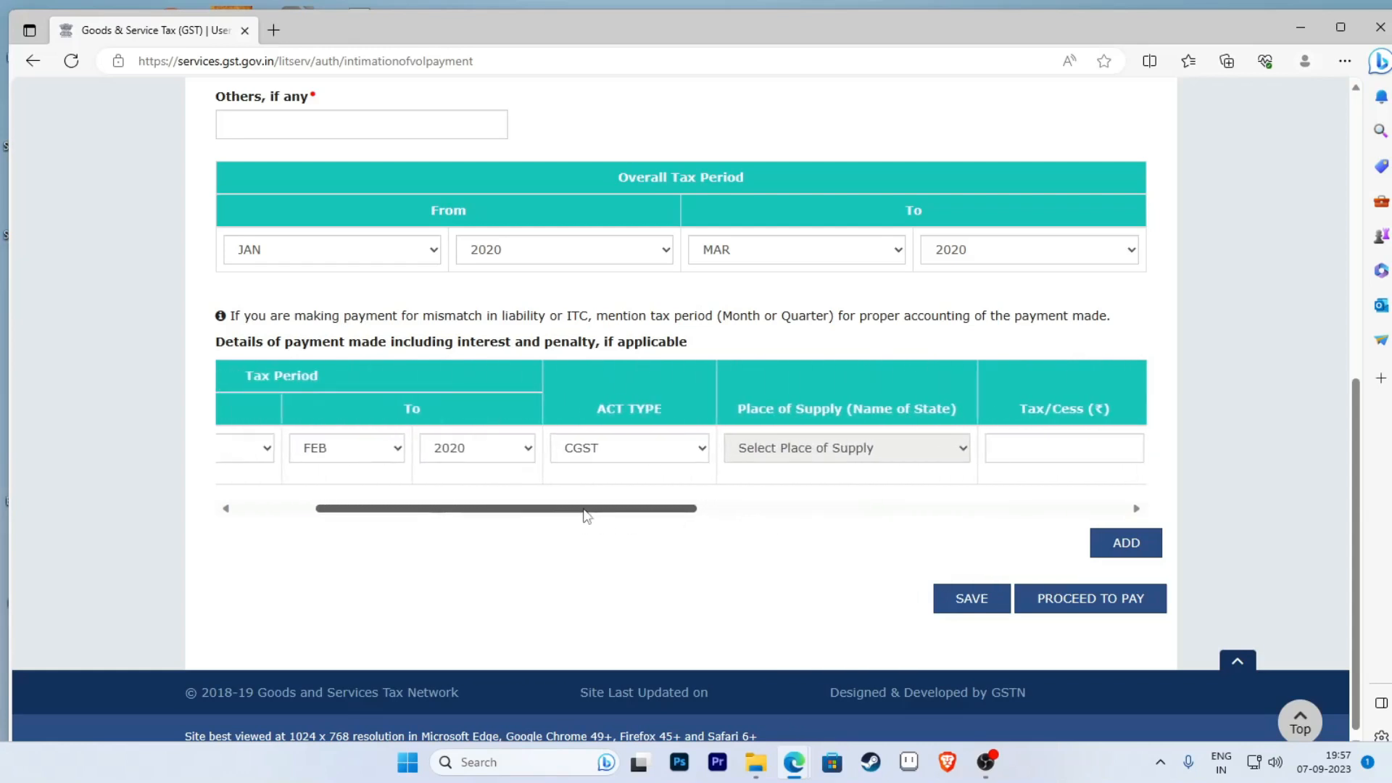
{"action": "left_click", "coordinate": [703, 451]}
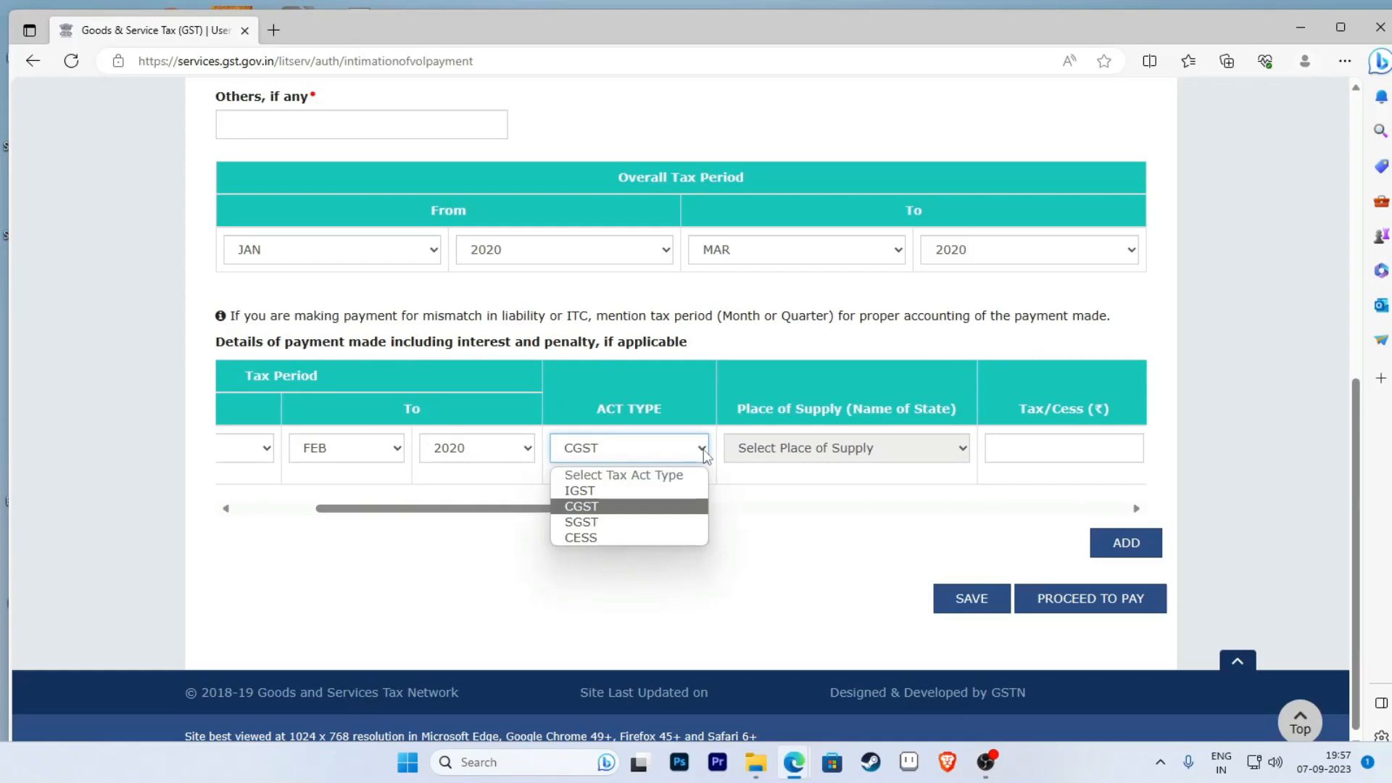
{"action": "left_click", "coordinate": [651, 491]}
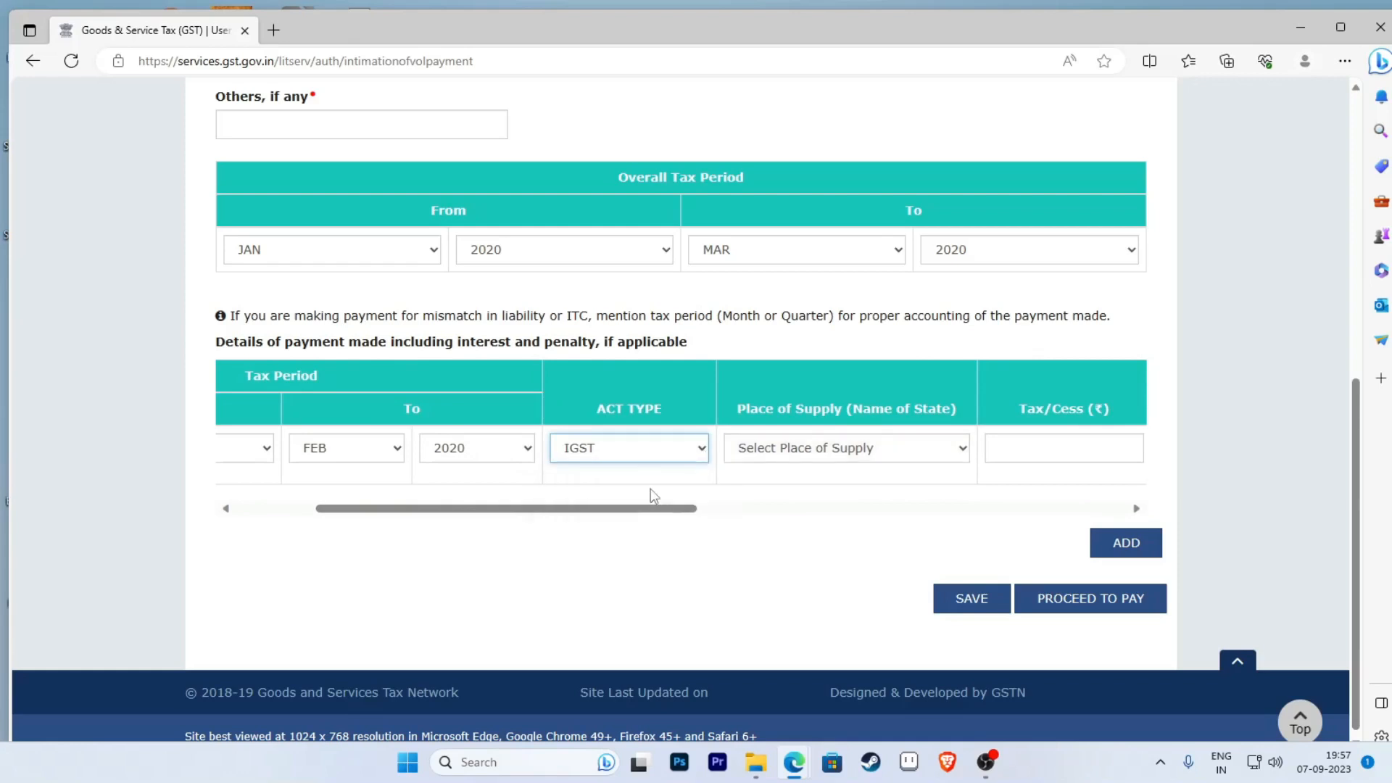
{"action": "left_click", "coordinate": [703, 451]}
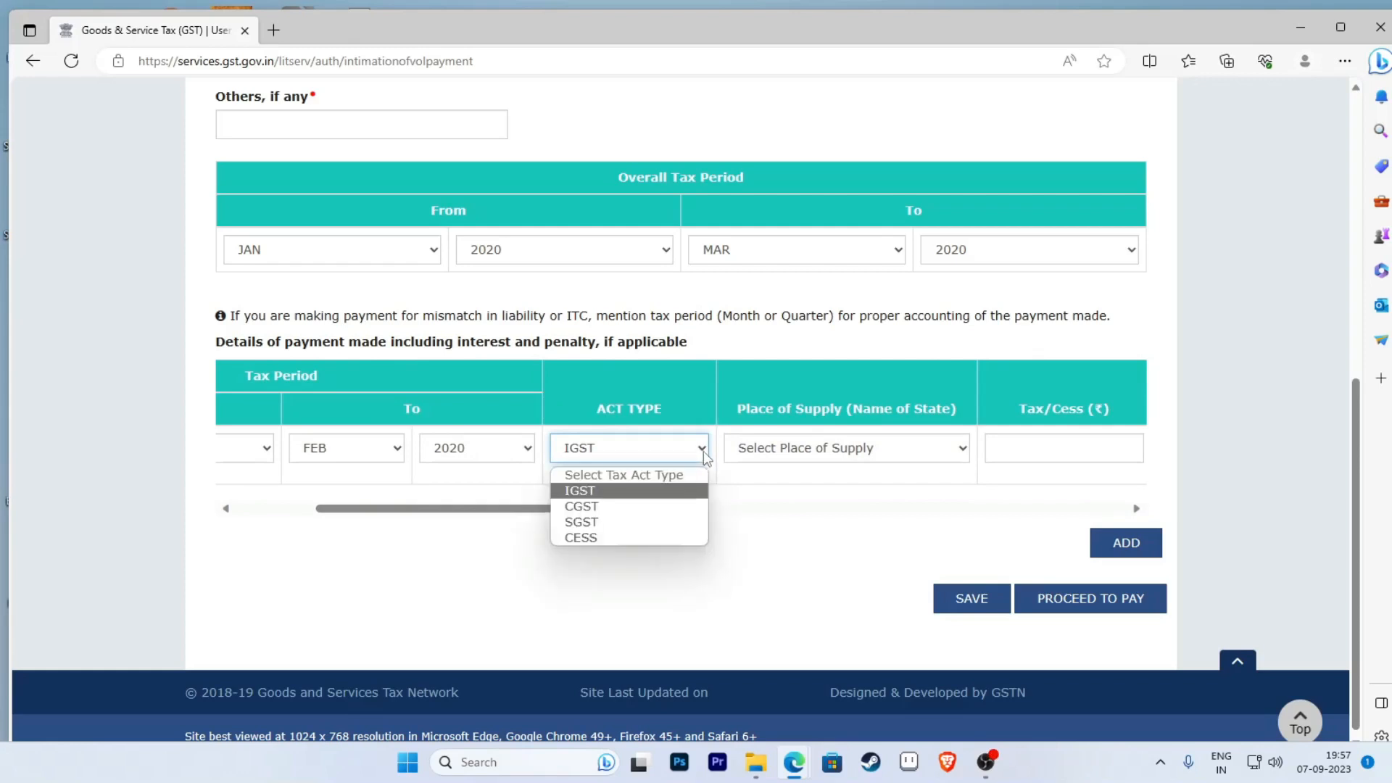
{"action": "left_click", "coordinate": [671, 492]}
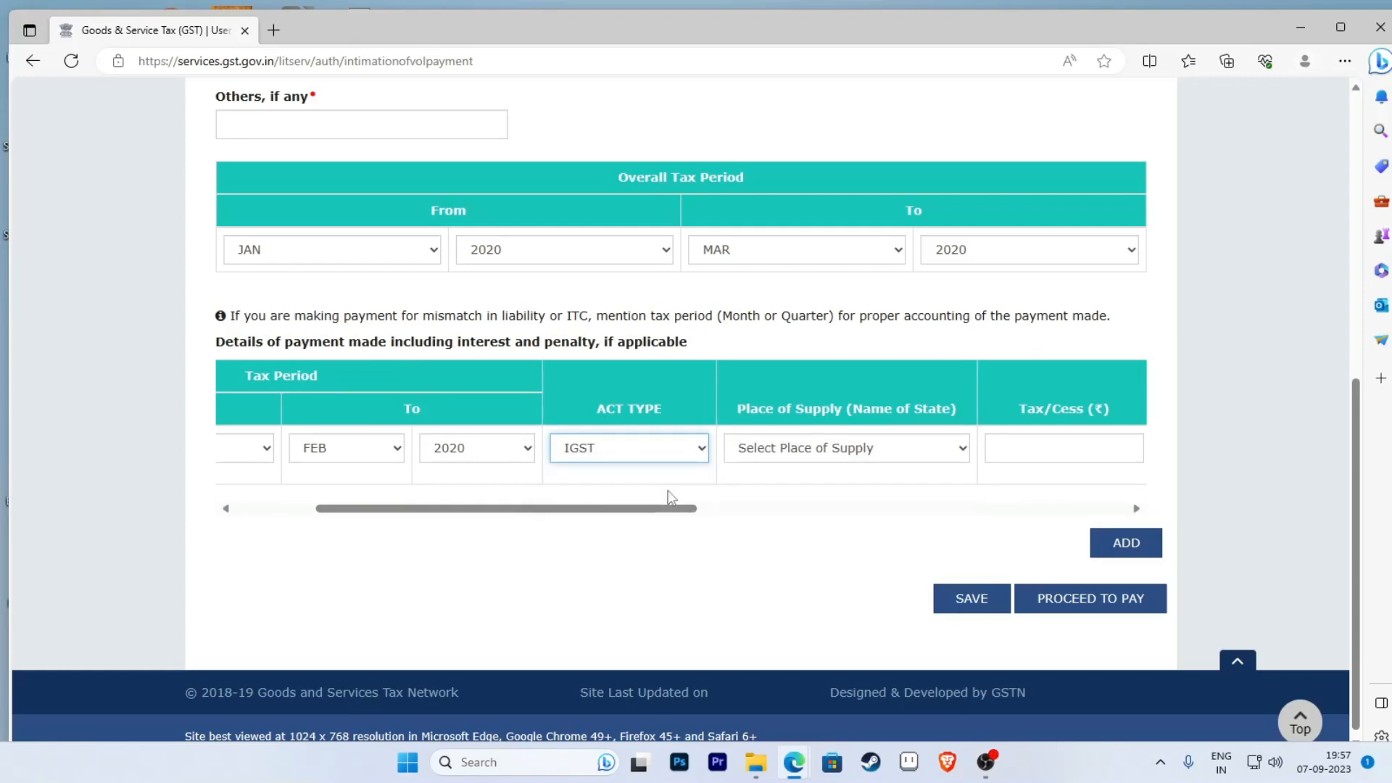
Step: Look through the states available as place of supply and choose Gujarat for the IGST row
{"action": "left_click_drag", "start_coordinate": [671, 509], "coordinate": [754, 511]}
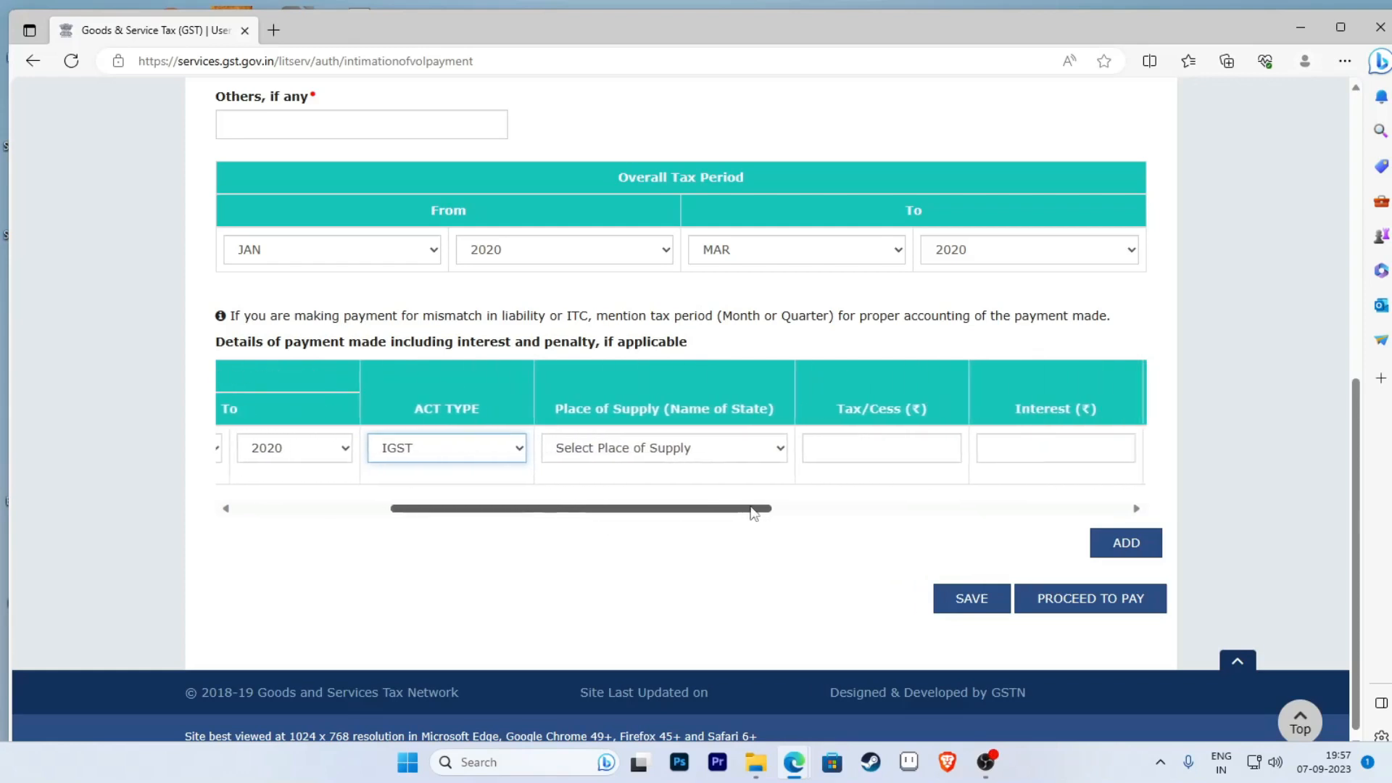
{"action": "left_click", "coordinate": [754, 453]}
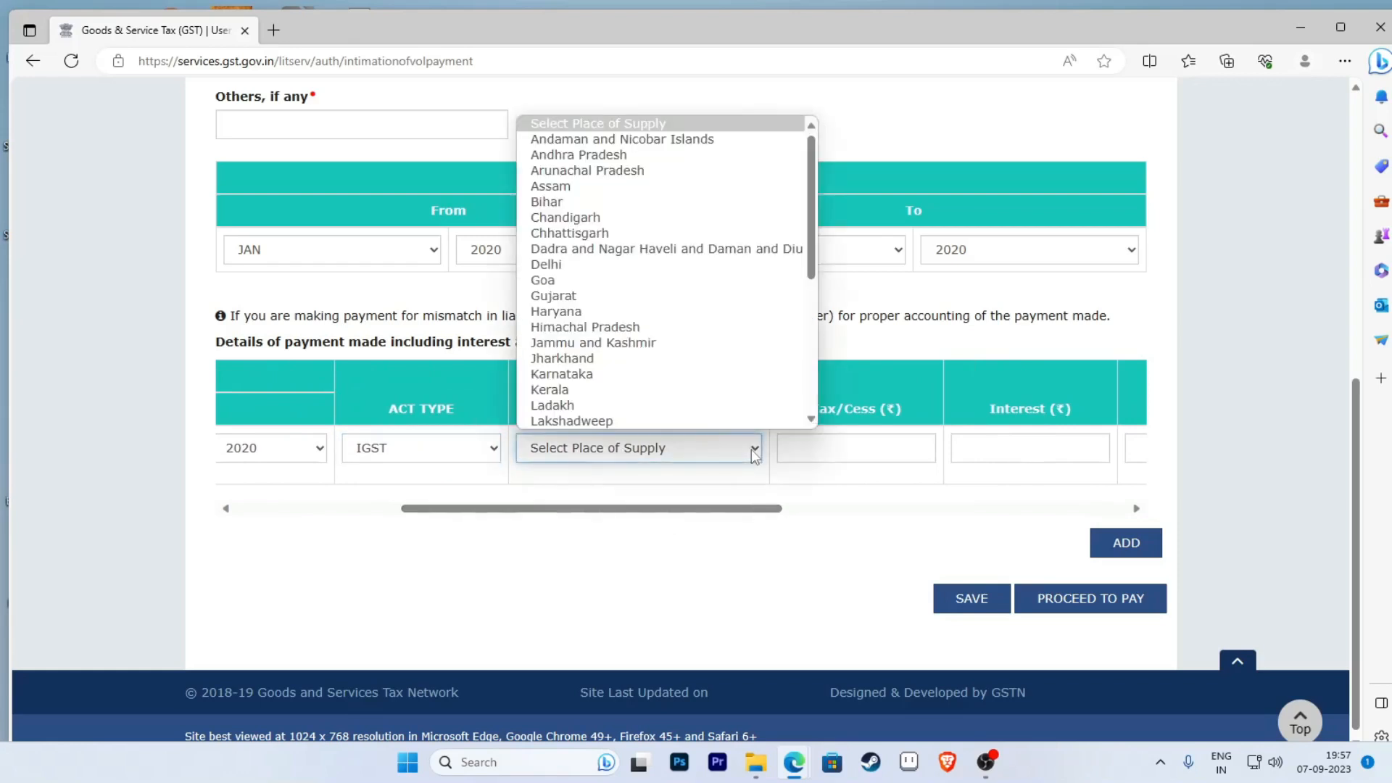
{"action": "left_click", "coordinate": [751, 449]}
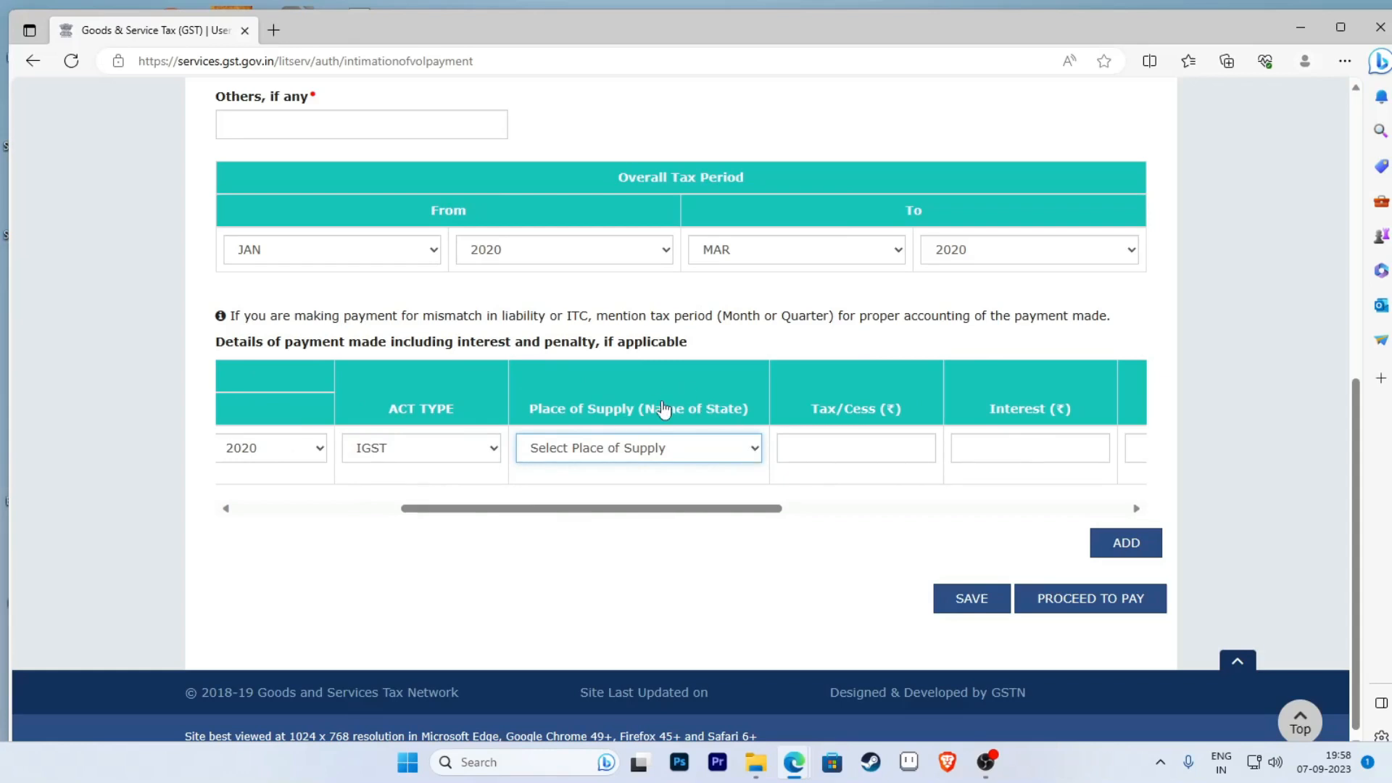
{"action": "left_click", "coordinate": [756, 454]}
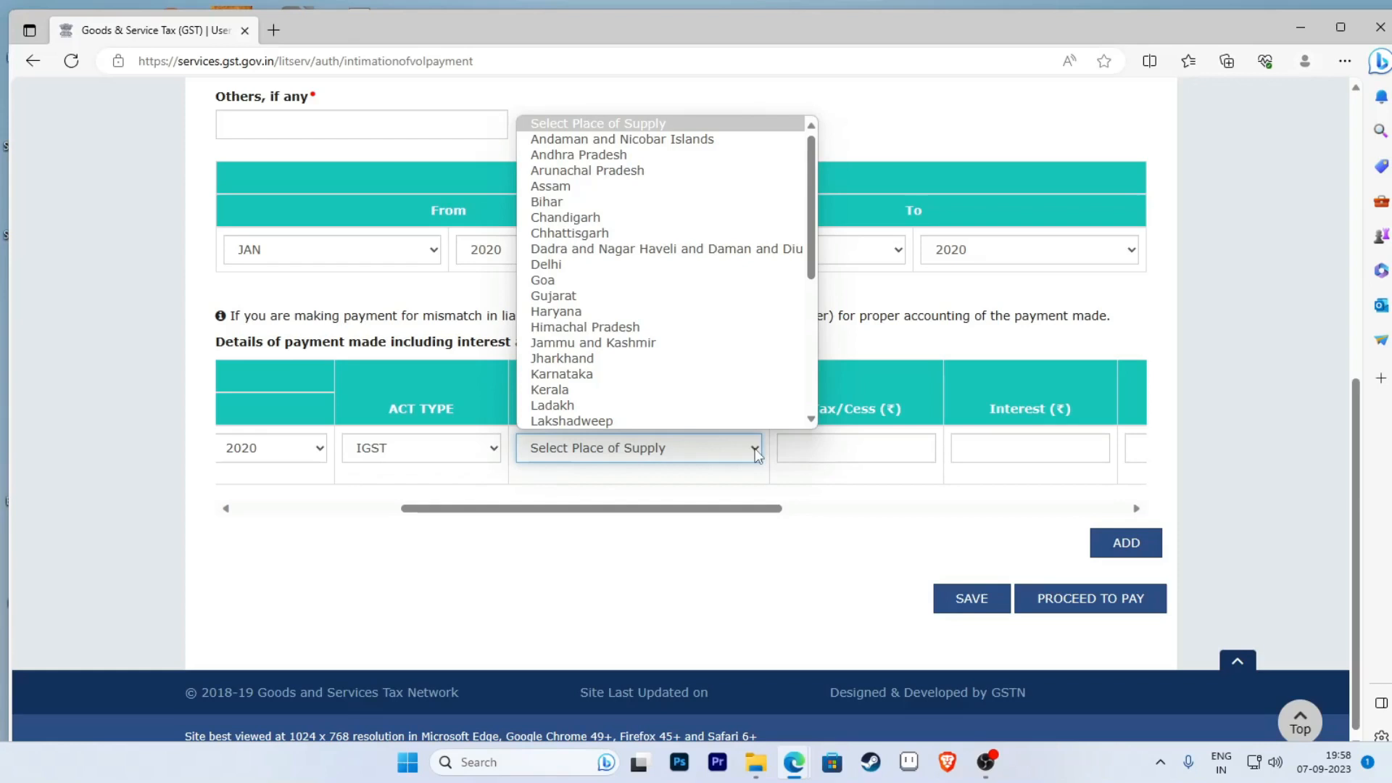
{"action": "left_click", "coordinate": [580, 298]}
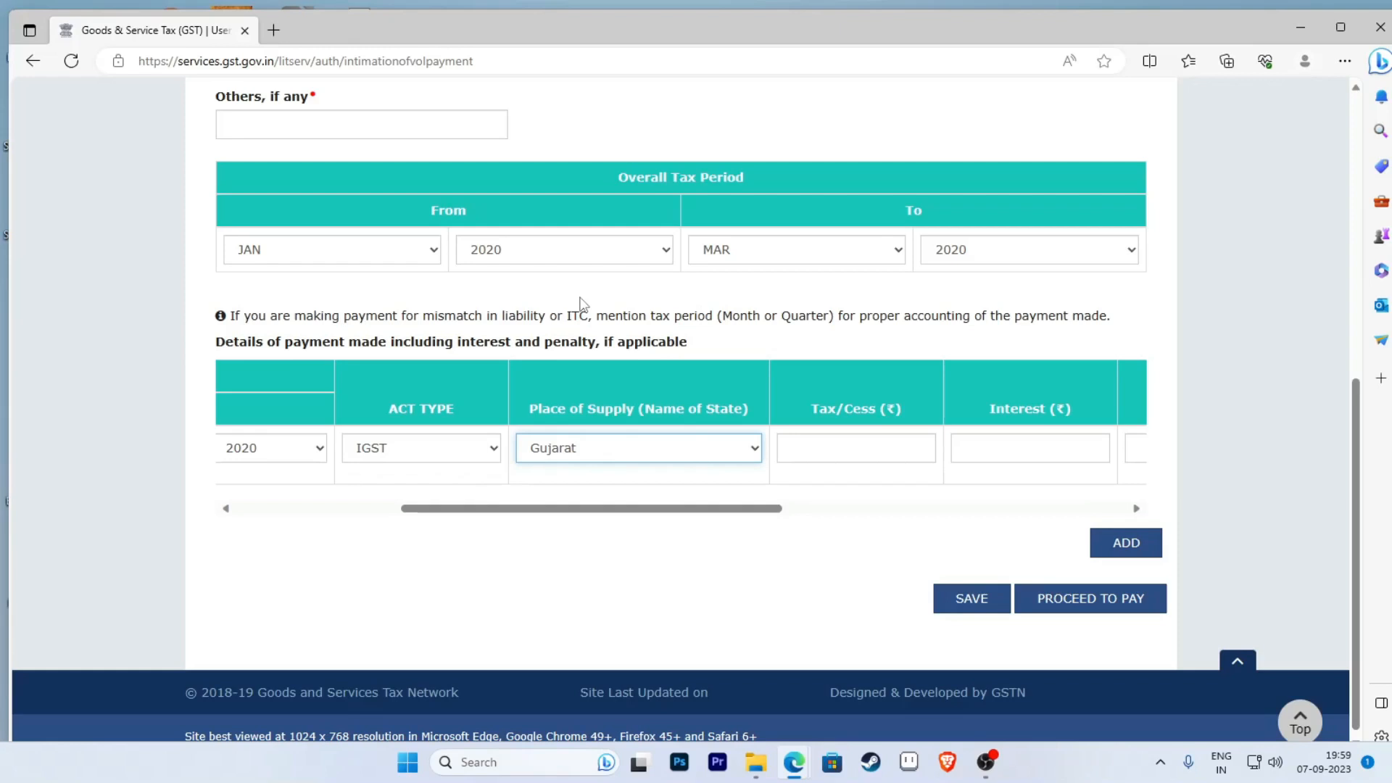
Step: Change the place of supply in the IGST row to Uttarakhand
{"action": "left_click", "coordinate": [754, 450]}
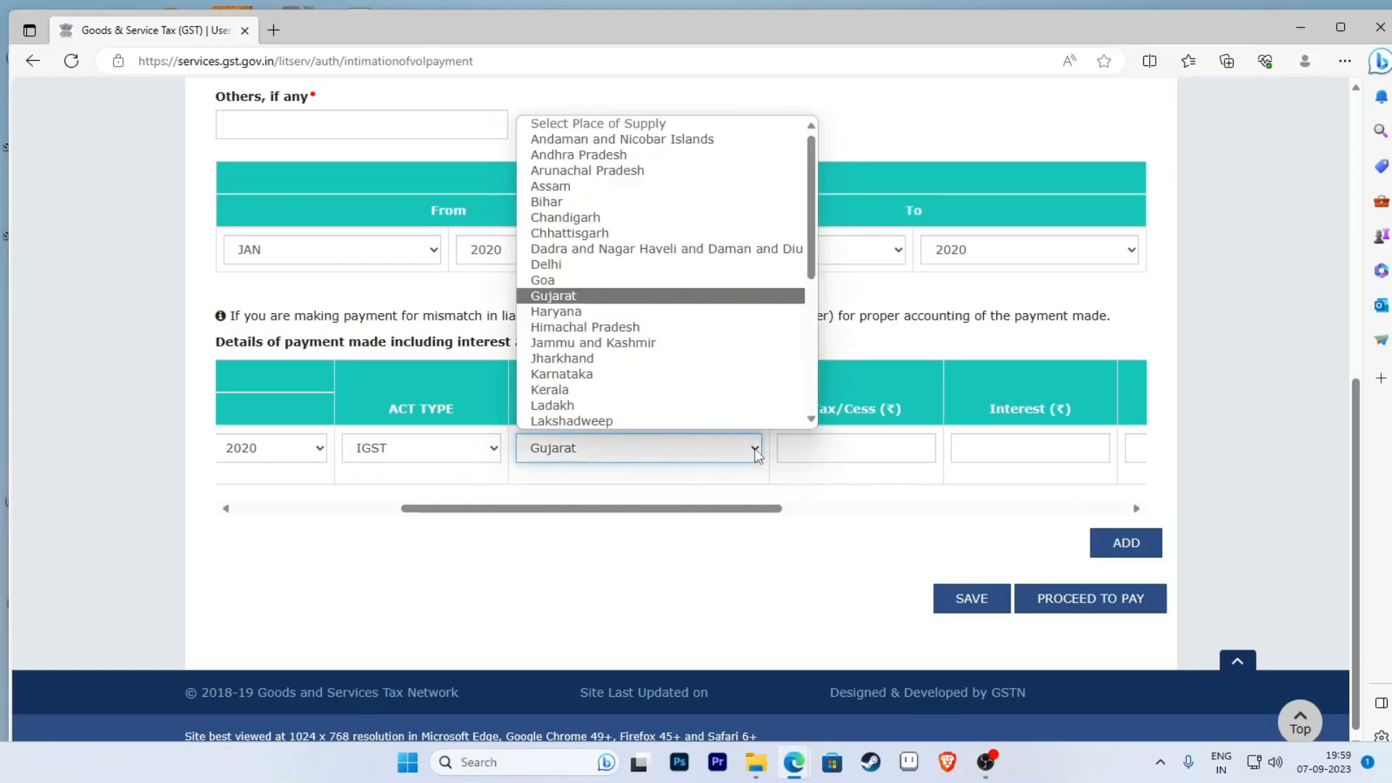
{"action": "key", "text": "u"}
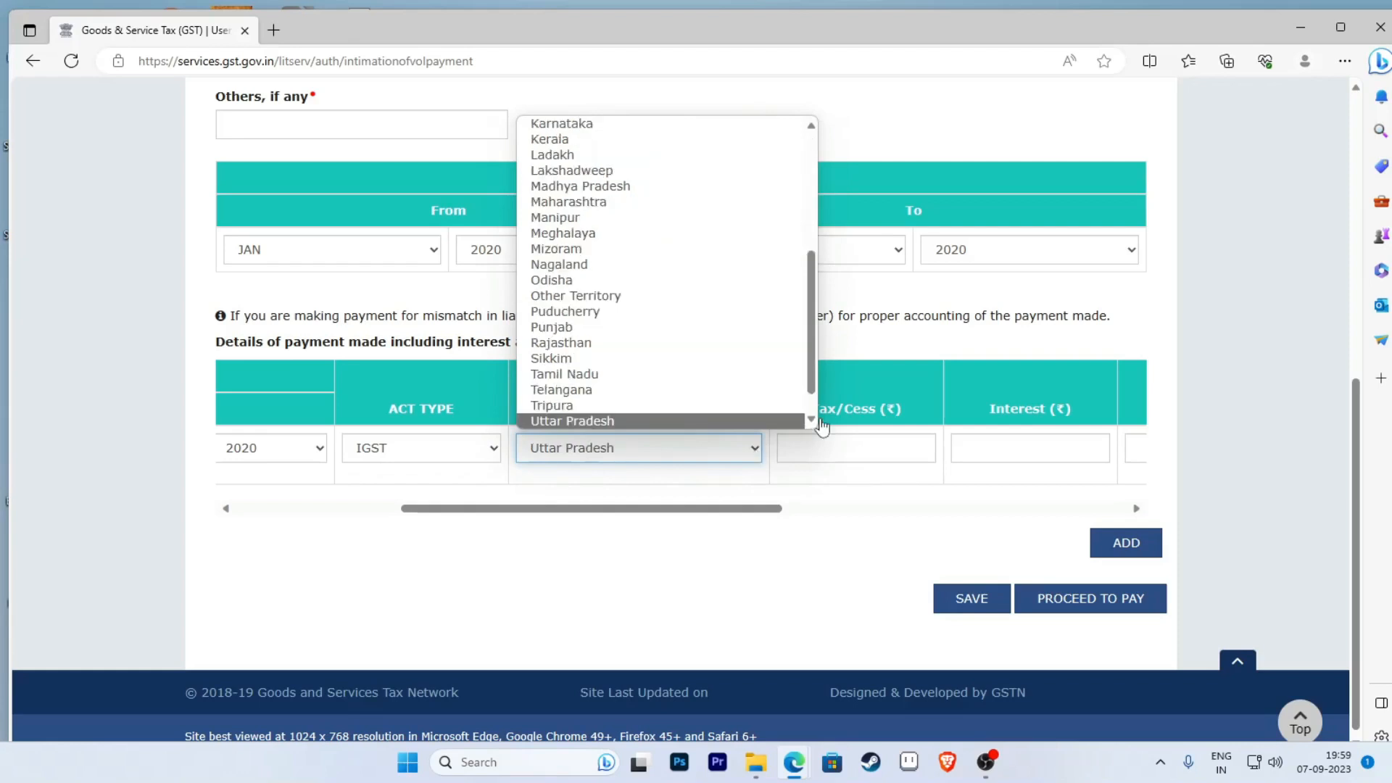
{"action": "scroll", "coordinate": [812, 417], "scroll_direction": "down", "scroll_amount": 1}
{"action": "left_click", "coordinate": [631, 408]}
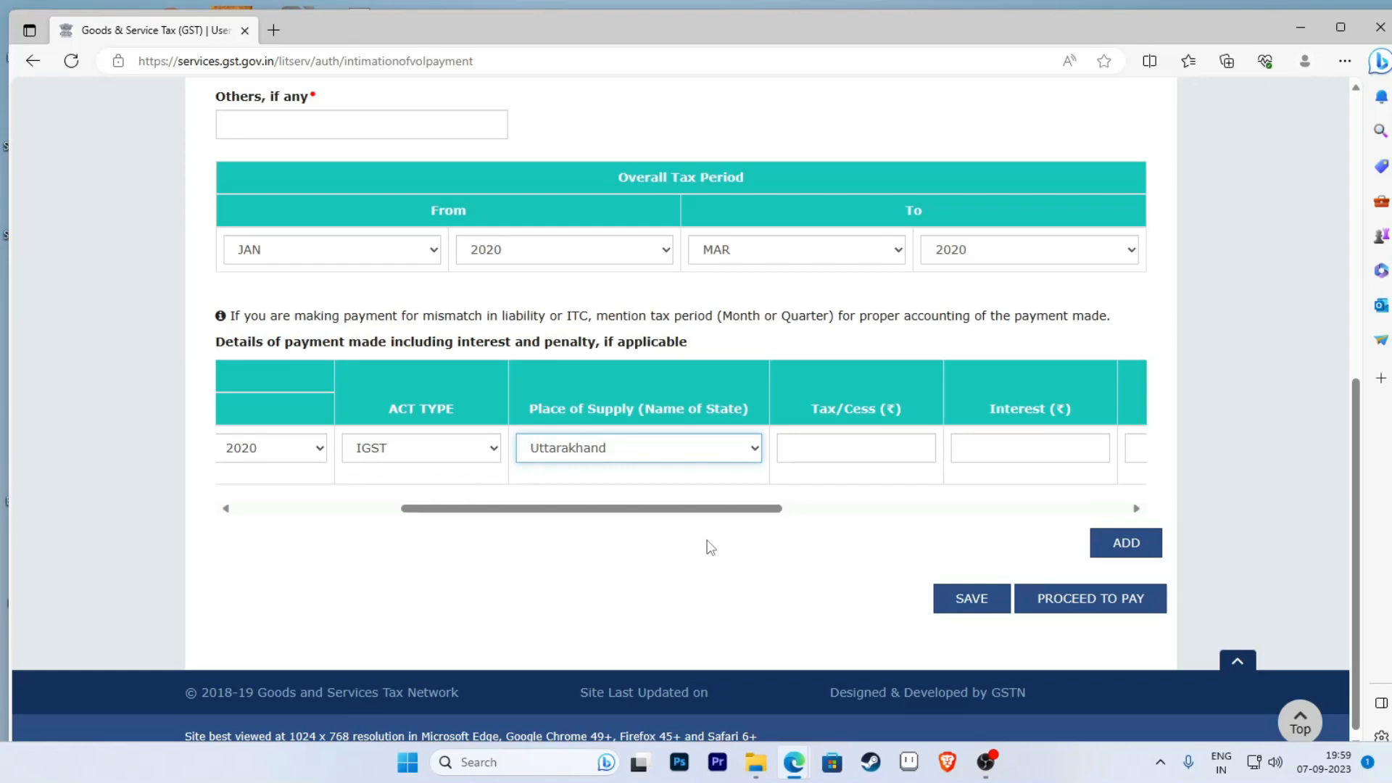
Step: Check the list of place of supply states again and reselect Uttarakhand
{"action": "left_click", "coordinate": [756, 449]}
{"action": "left_click", "coordinate": [658, 422]}
{"action": "left_click", "coordinate": [757, 451]}
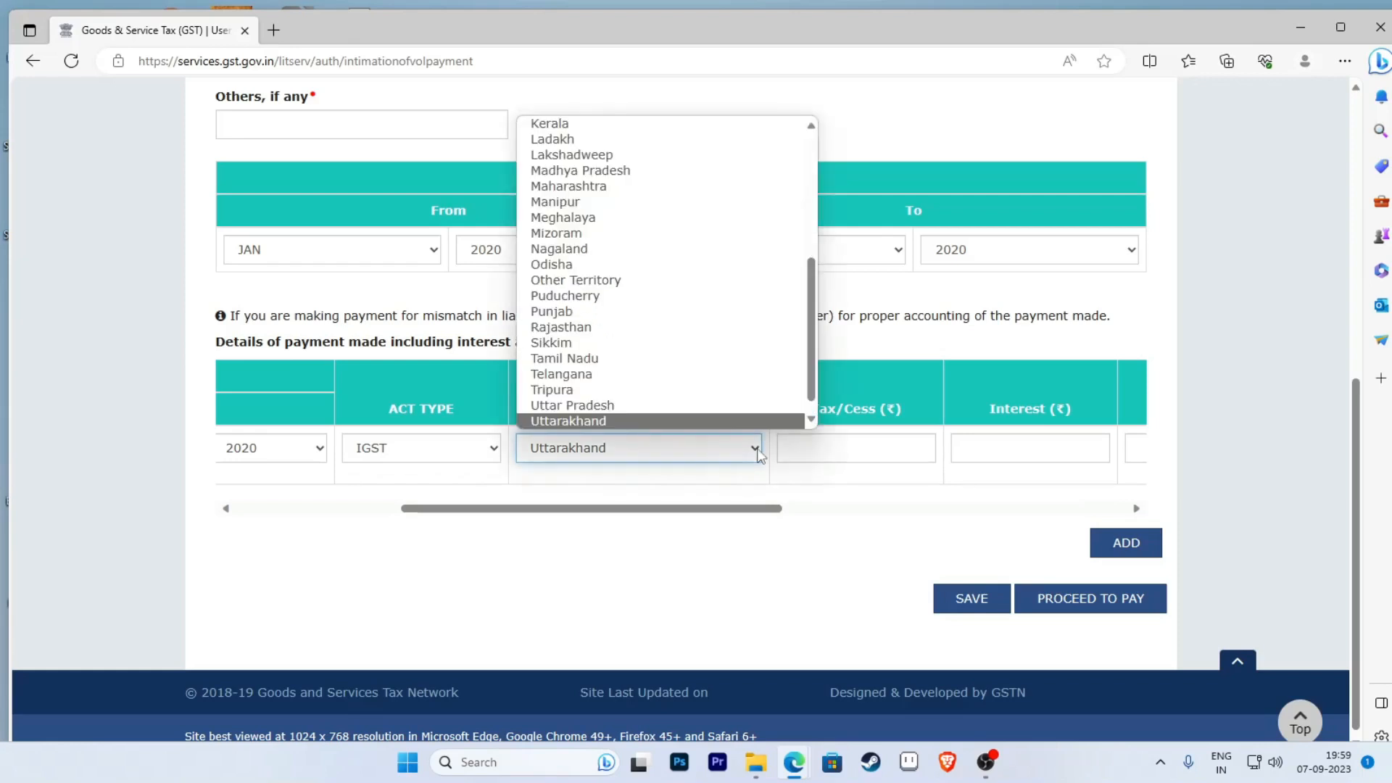
{"action": "left_click", "coordinate": [658, 420]}
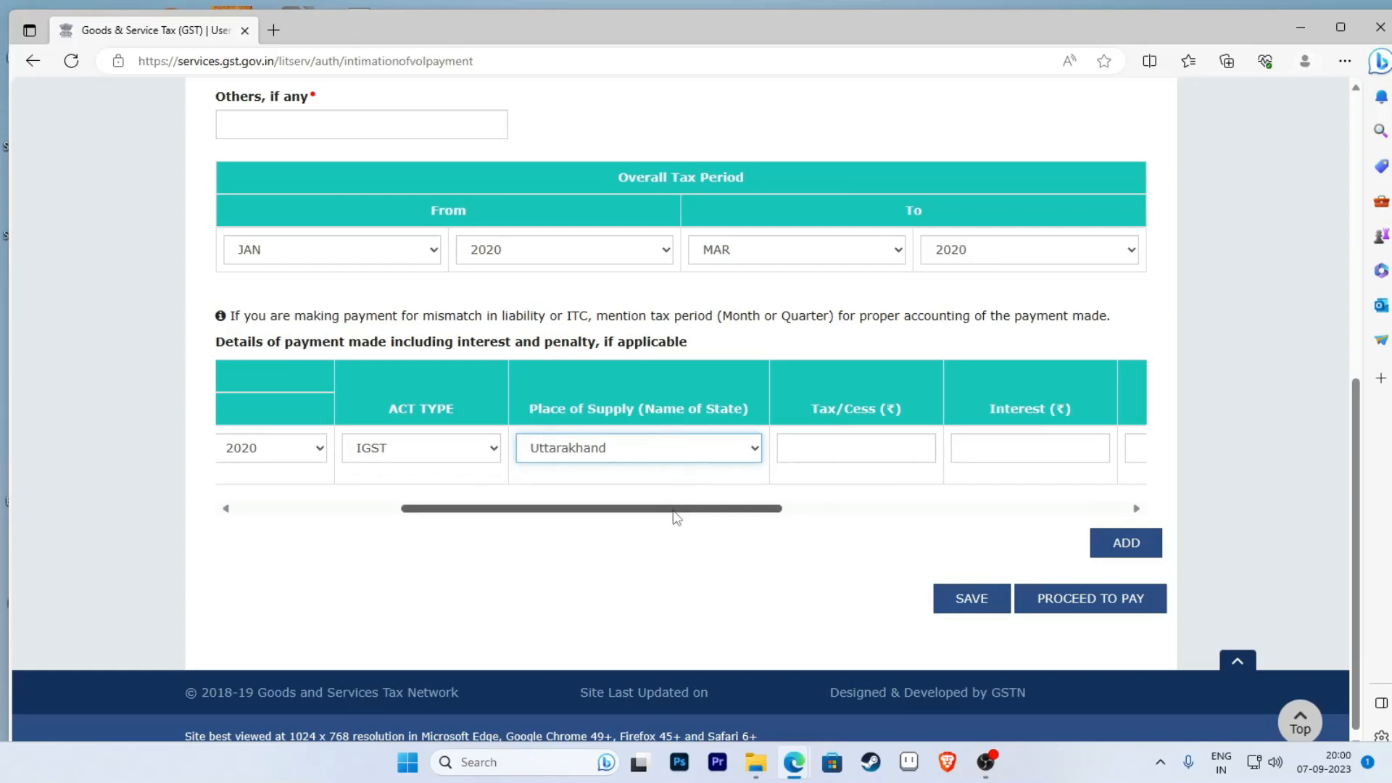
{"action": "mouse_move", "coordinate": [674, 510]}
{"action": "left_mouse_down"}
{"action": "mouse_move", "coordinate": [491, 512]}
{"action": "mouse_move", "coordinate": [668, 520]}
{"action": "left_mouse_up"}
{"action": "left_click", "coordinate": [782, 451]}
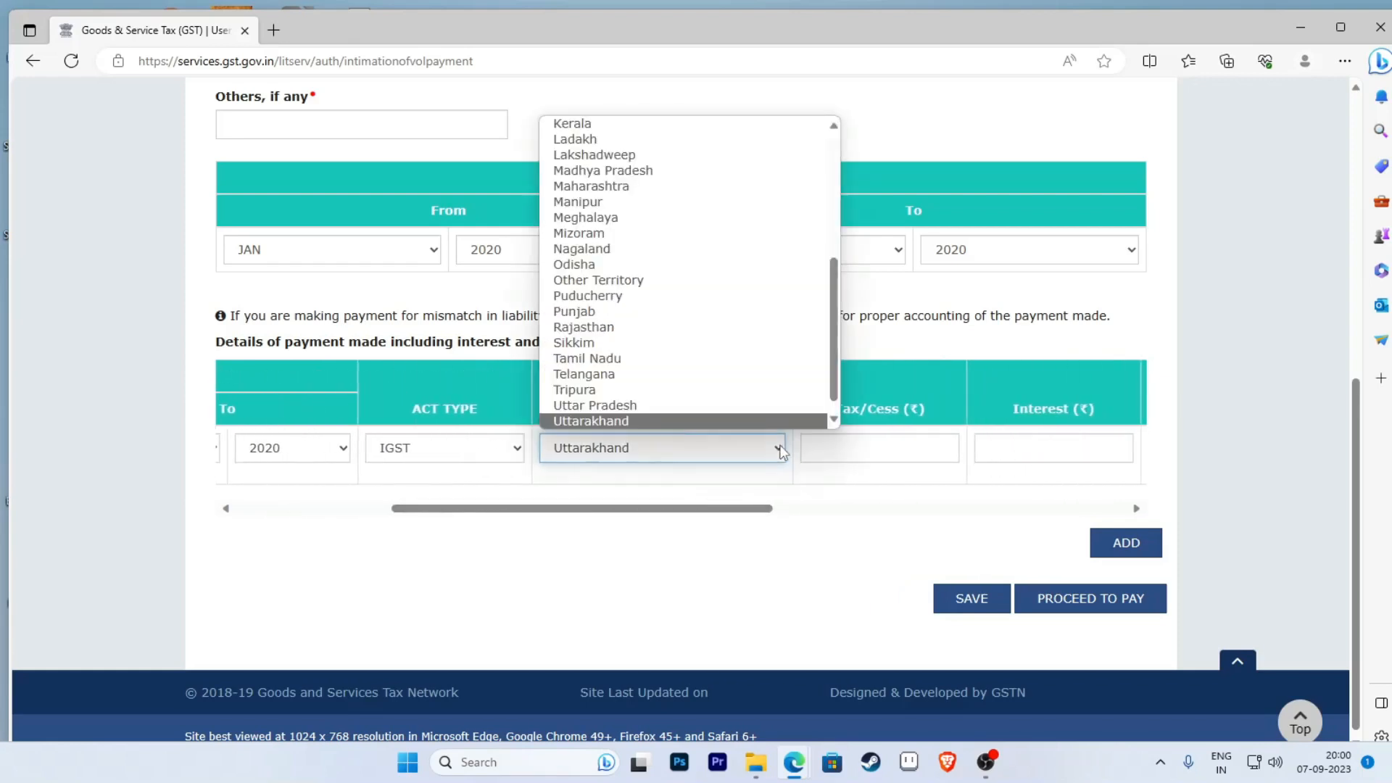
{"action": "left_click", "coordinate": [672, 420]}
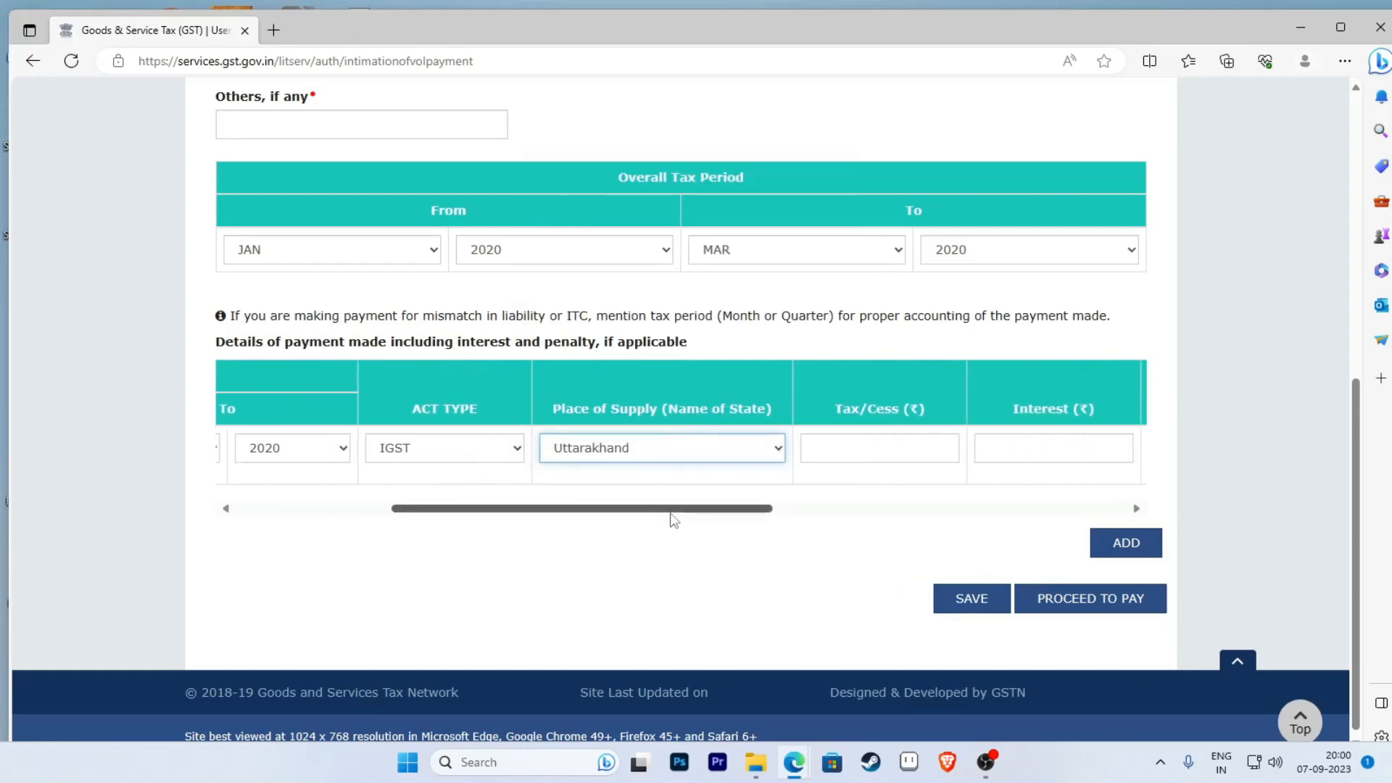
Step: Enter 1000 as the tax/cess amount of the IGST row and check its interest, penalty, others and total columns
{"action": "left_click_drag", "start_coordinate": [668, 515], "coordinate": [795, 513]}
{"action": "left_click", "coordinate": [596, 446]}
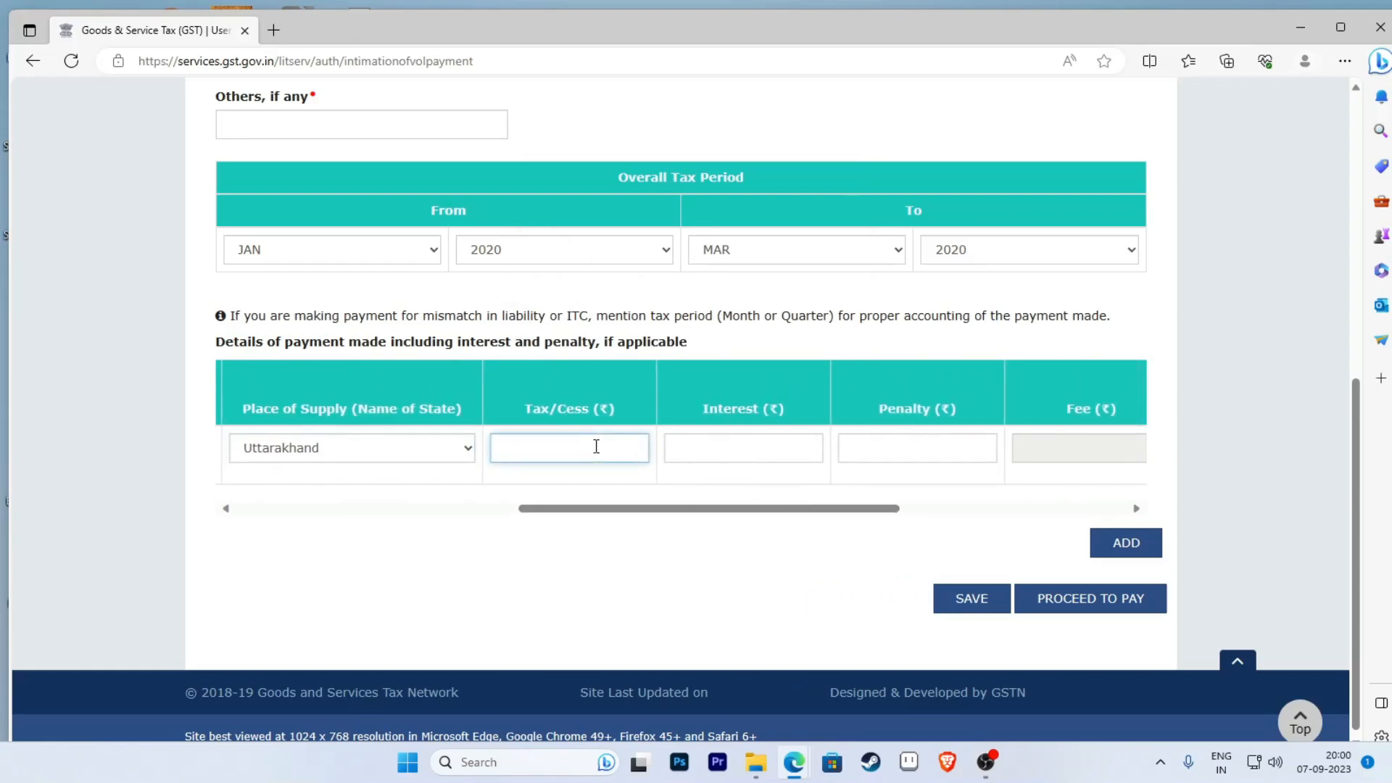
{"action": "type", "text": "1000"}
{"action": "left_click_drag", "start_coordinate": [643, 508], "coordinate": [712, 508]}
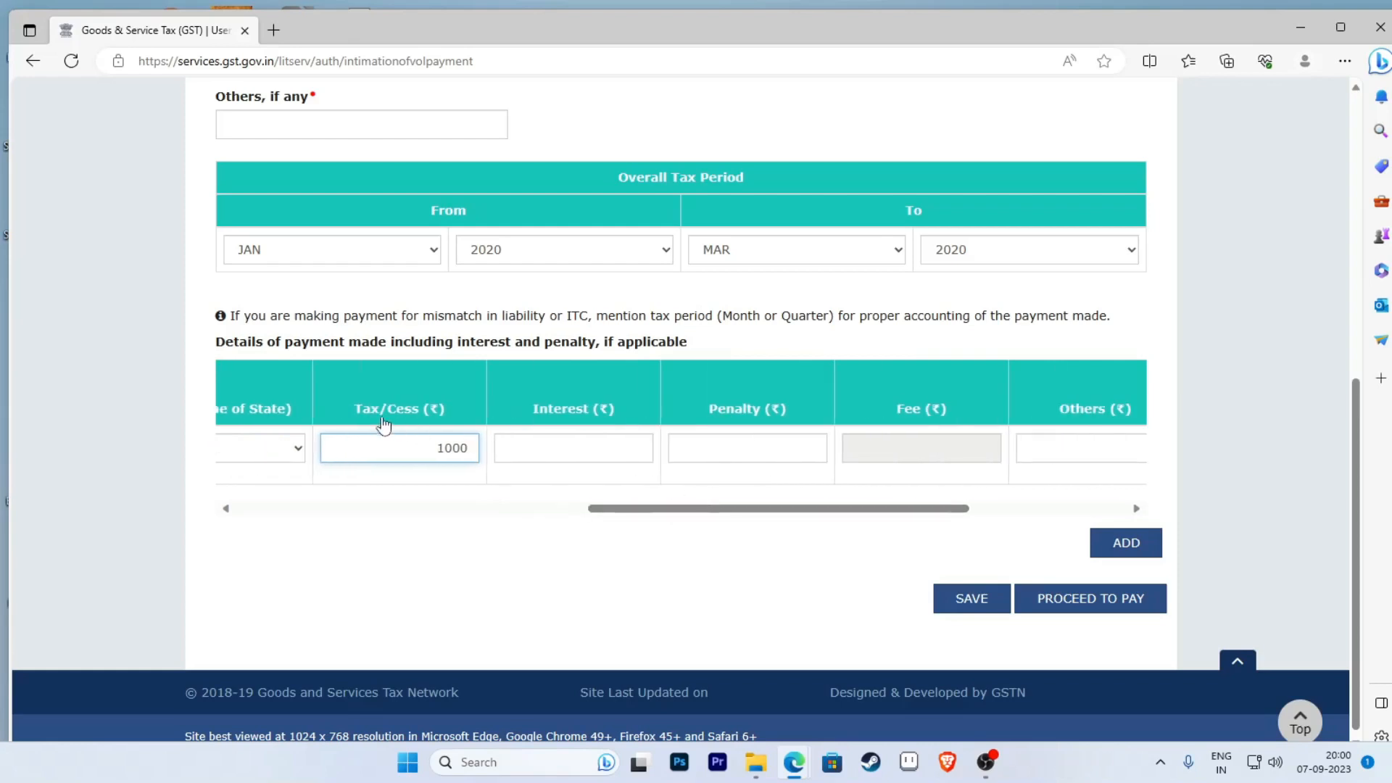
{"action": "left_click", "coordinate": [595, 448]}
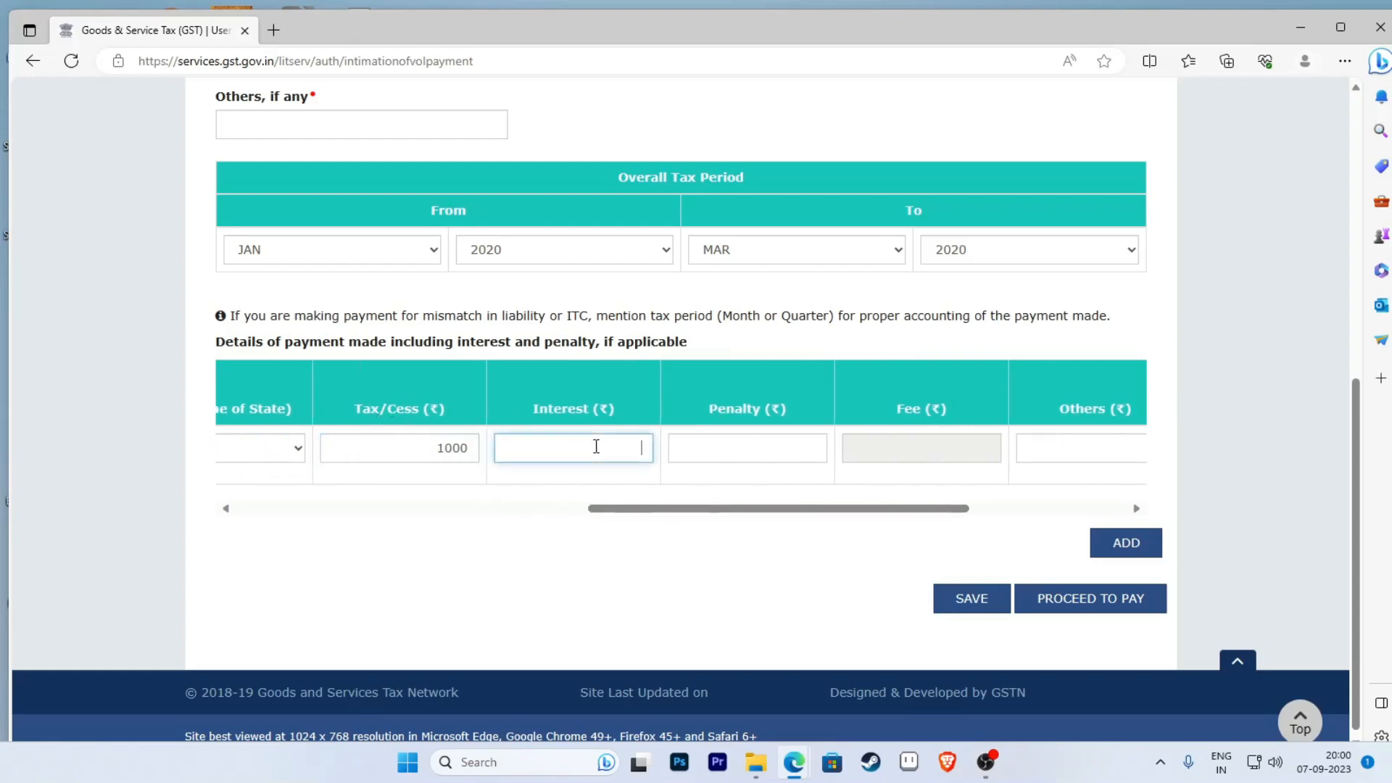
{"action": "left_click_drag", "start_coordinate": [703, 509], "coordinate": [757, 511]}
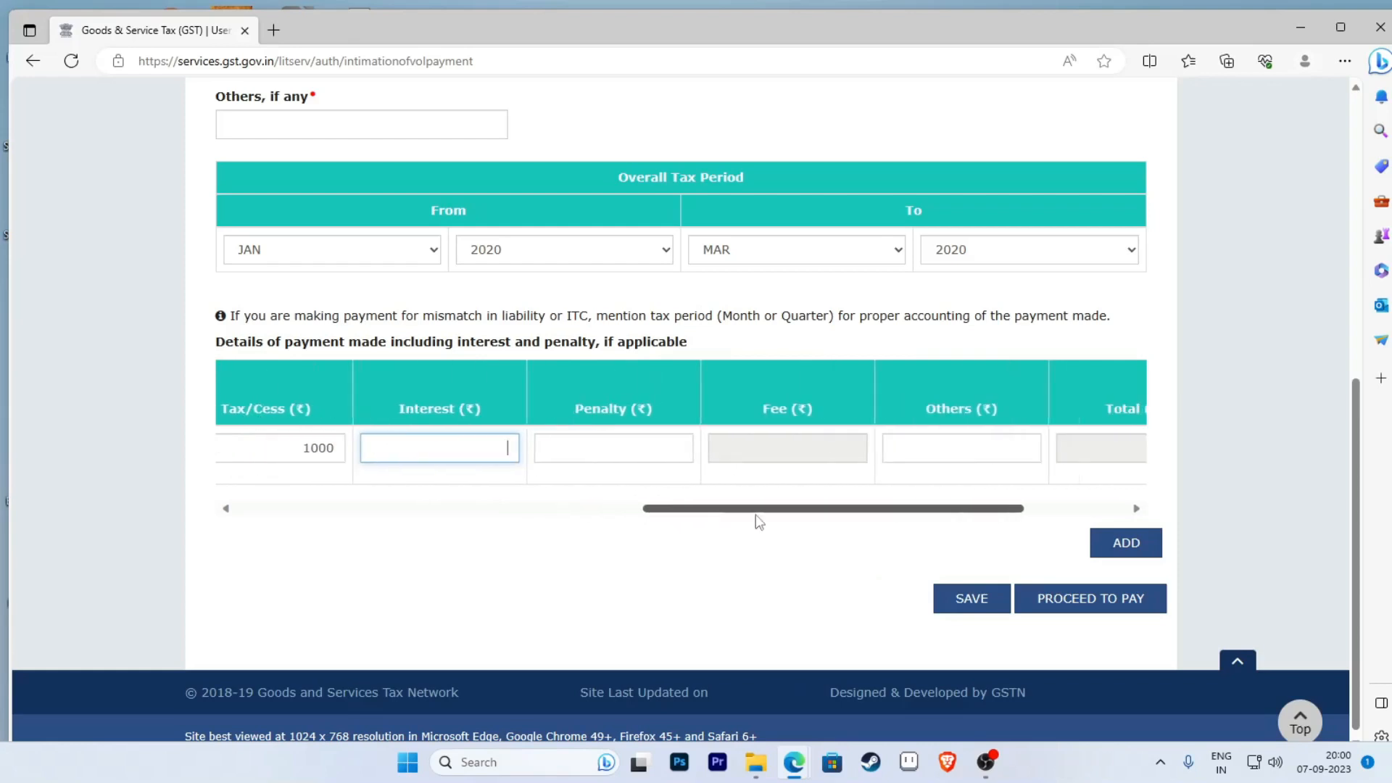
{"action": "left_click", "coordinate": [650, 446]}
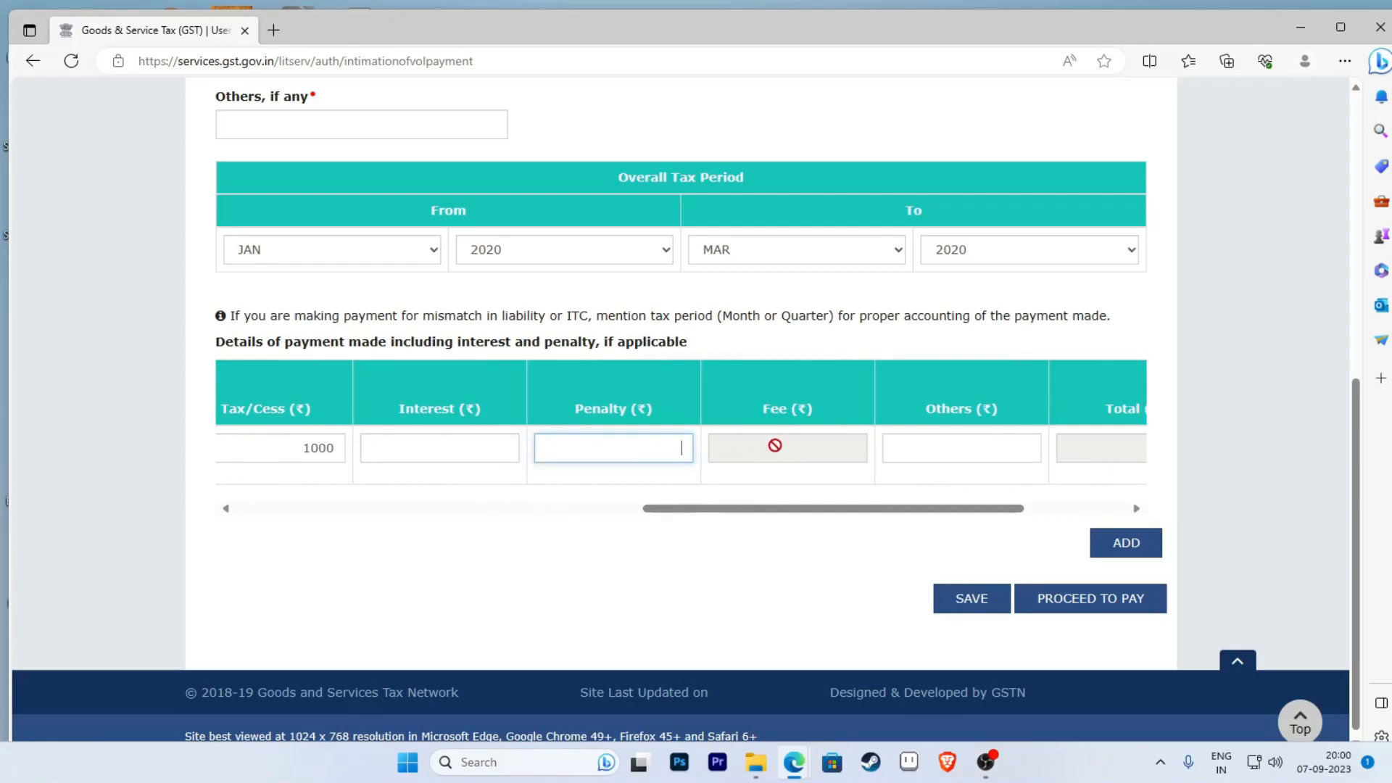
{"action": "left_click_drag", "start_coordinate": [823, 510], "coordinate": [904, 513]}
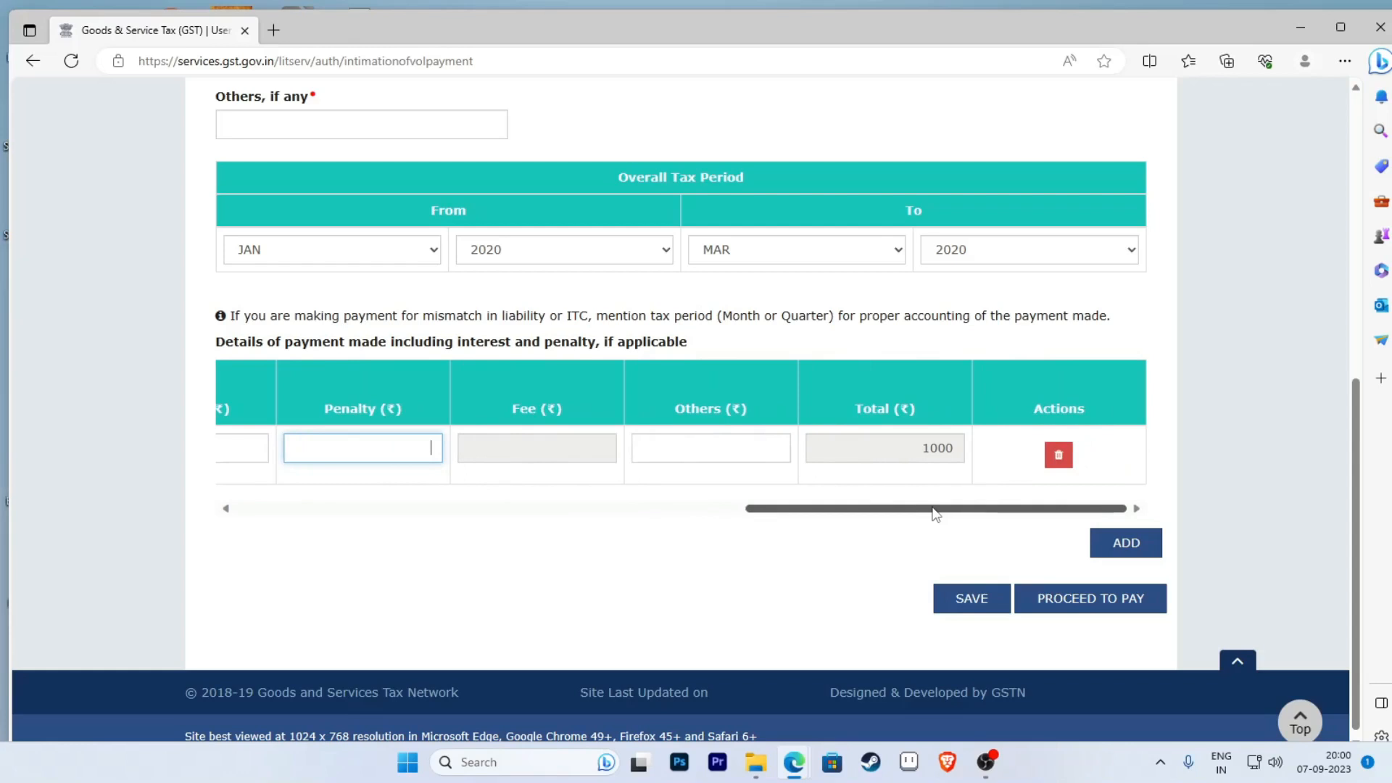
Step: Add a second row to the payment details table below the IGST row
{"action": "left_click_drag", "start_coordinate": [933, 508], "coordinate": [349, 502]}
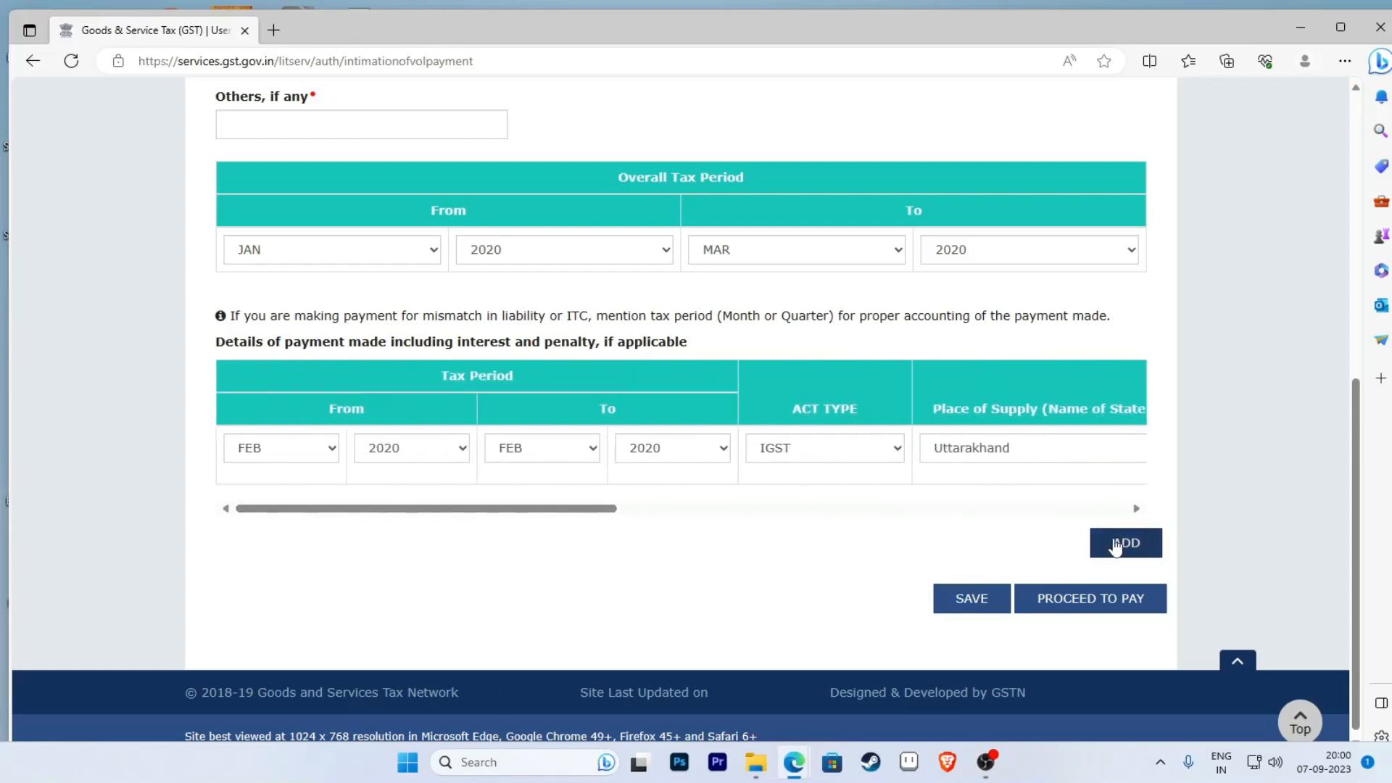
{"action": "left_click", "coordinate": [1115, 545]}
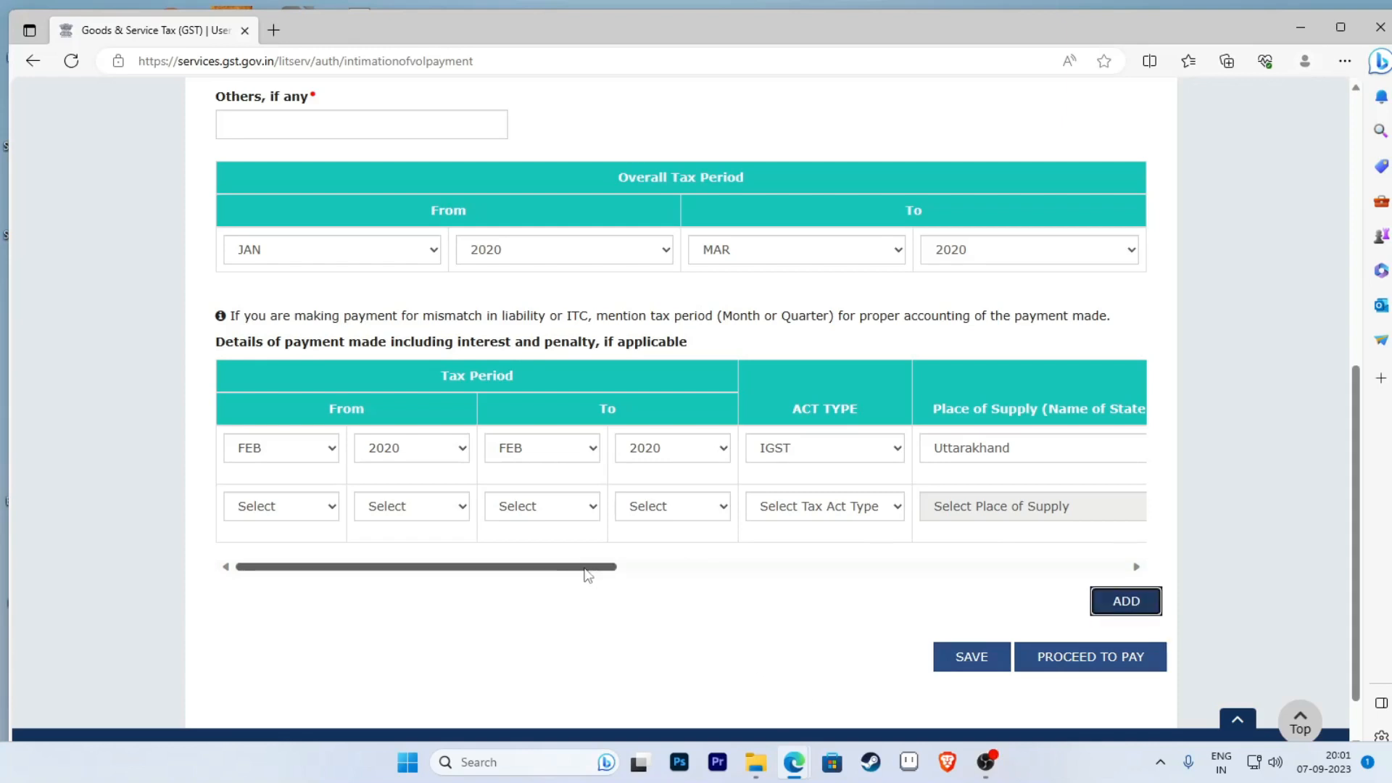
{"action": "left_click_drag", "start_coordinate": [588, 574], "coordinate": [537, 575]}
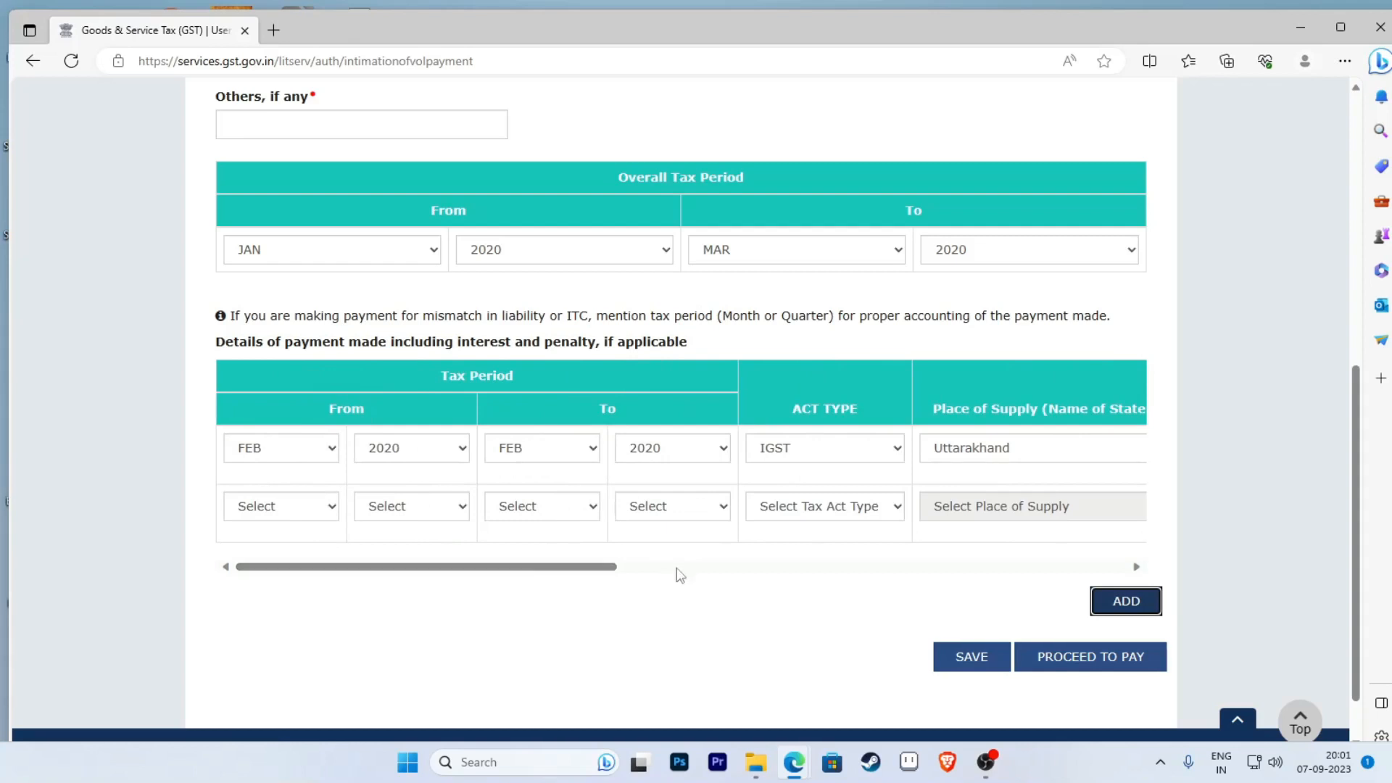
Step: Review the upper form fields and check the starting month options of the first payment row, keeping FEB
{"action": "scroll", "coordinate": [730, 587], "scroll_direction": "up", "scroll_amount": 4}
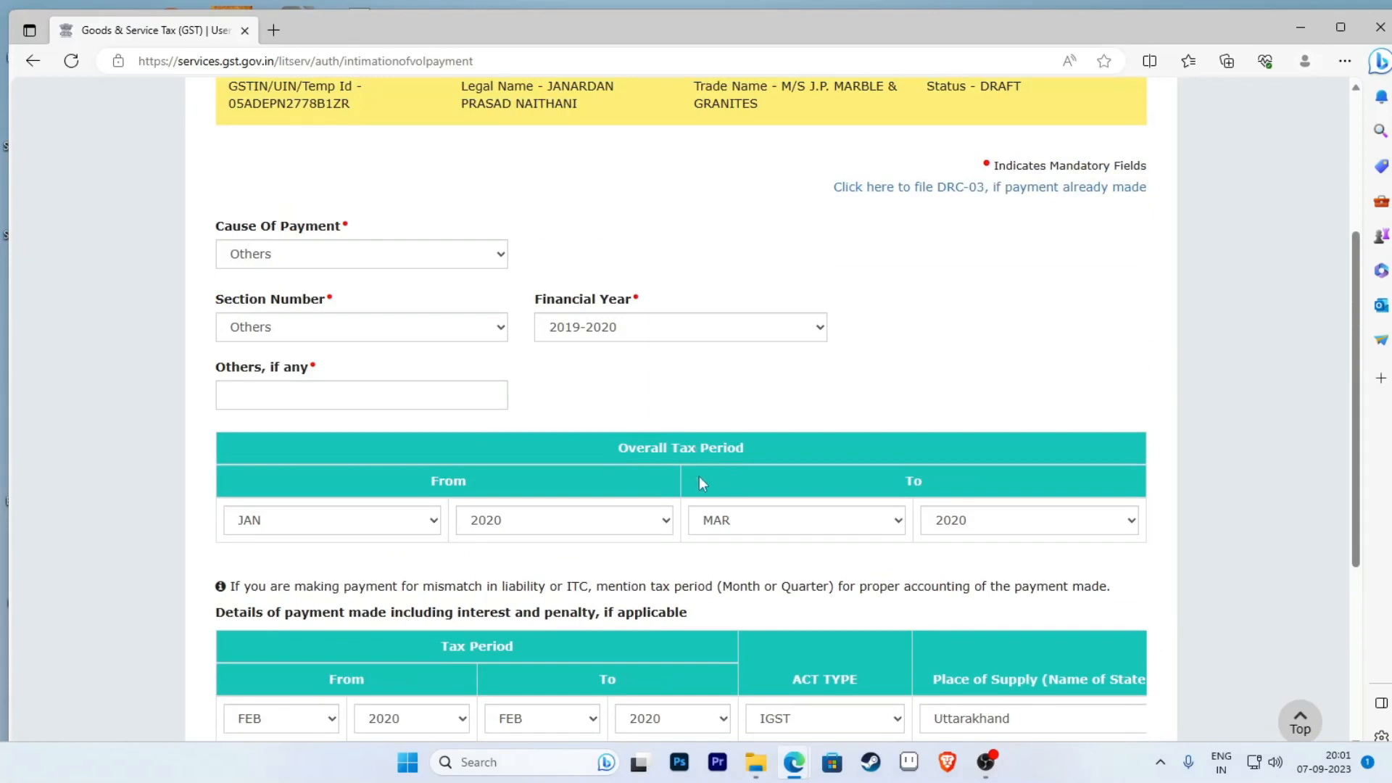
{"action": "scroll", "coordinate": [699, 476], "scroll_direction": "down", "scroll_amount": 3}
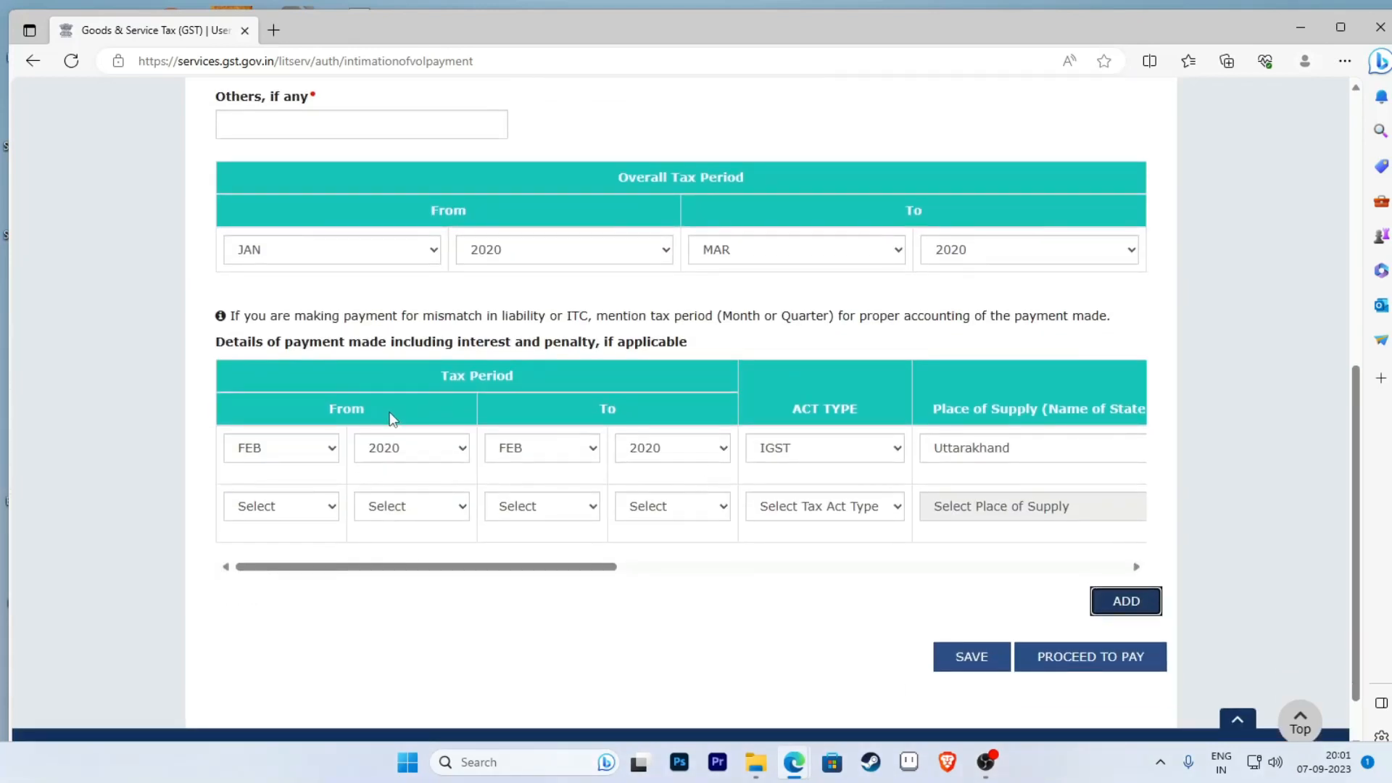
{"action": "left_click", "coordinate": [333, 454]}
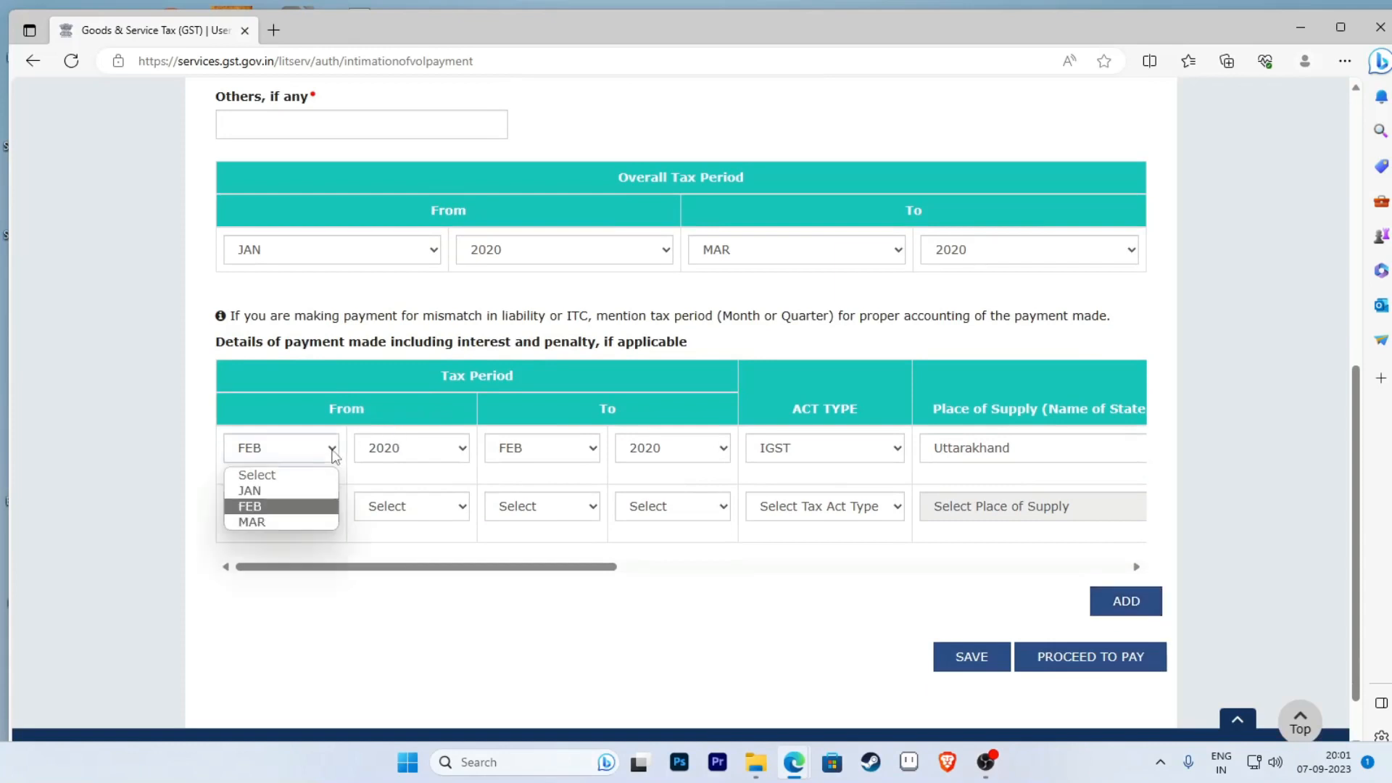
{"action": "left_click", "coordinate": [285, 516]}
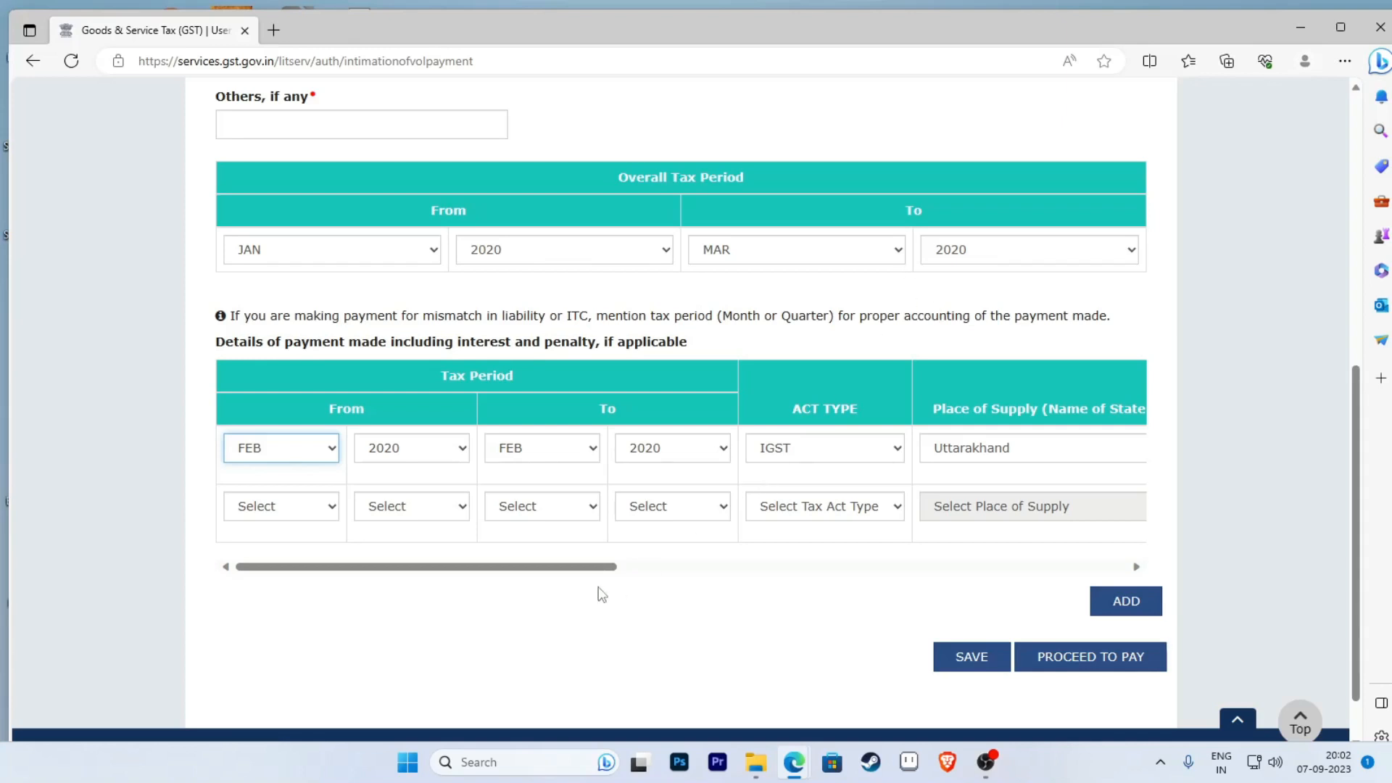
Step: Change the act type of the first payment row to CGST and check its place of supply and tax/cess fields
{"action": "left_click_drag", "start_coordinate": [587, 578], "coordinate": [618, 573]}
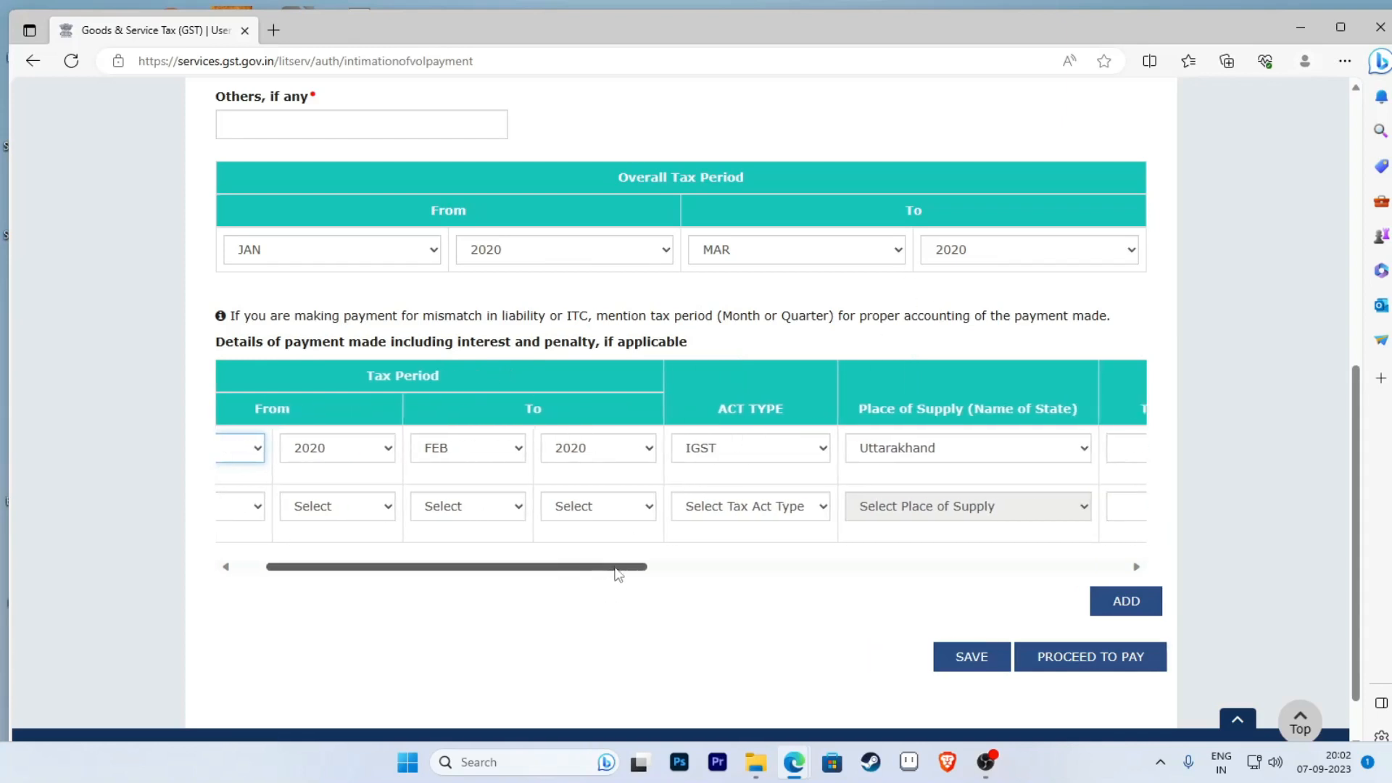
{"action": "left_click", "coordinate": [822, 448]}
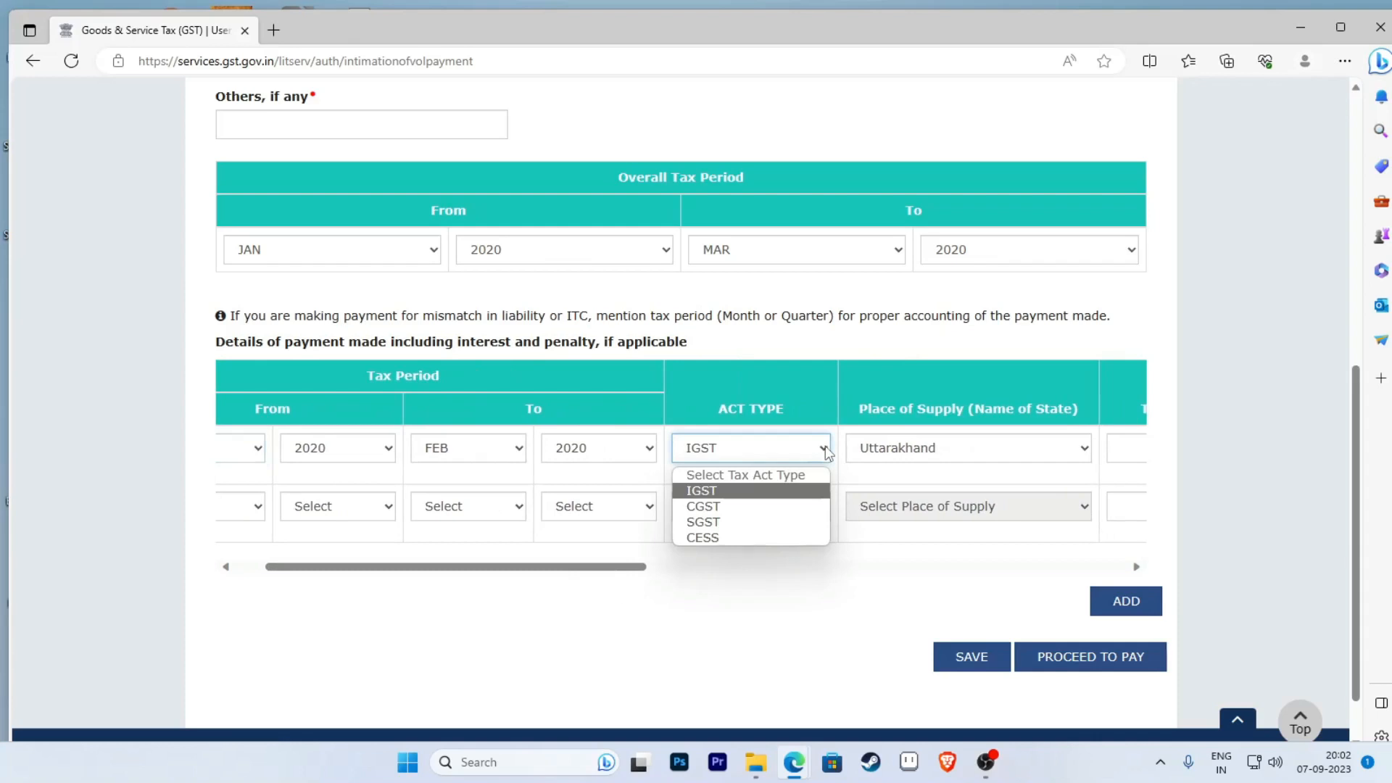
{"action": "left_click", "coordinate": [742, 507]}
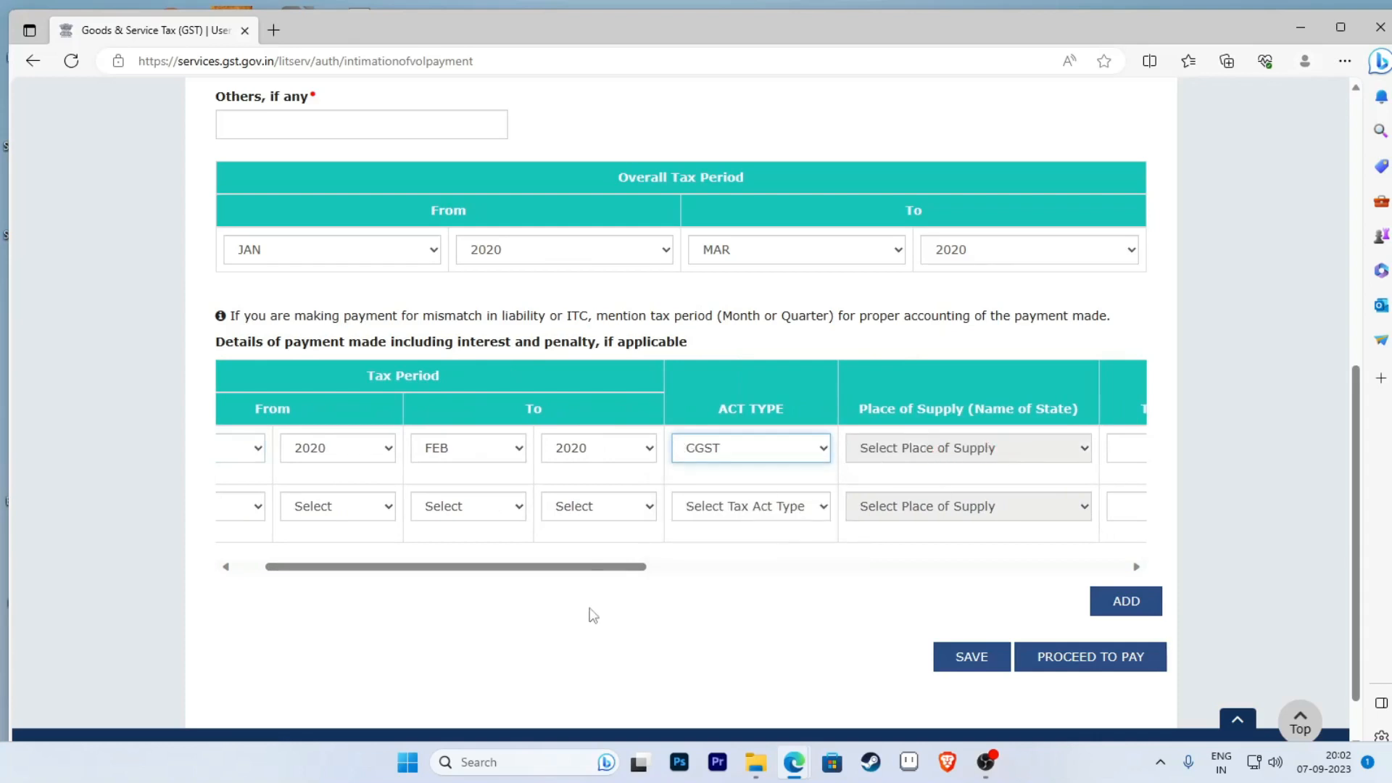
{"action": "left_click_drag", "start_coordinate": [616, 574], "coordinate": [710, 574]}
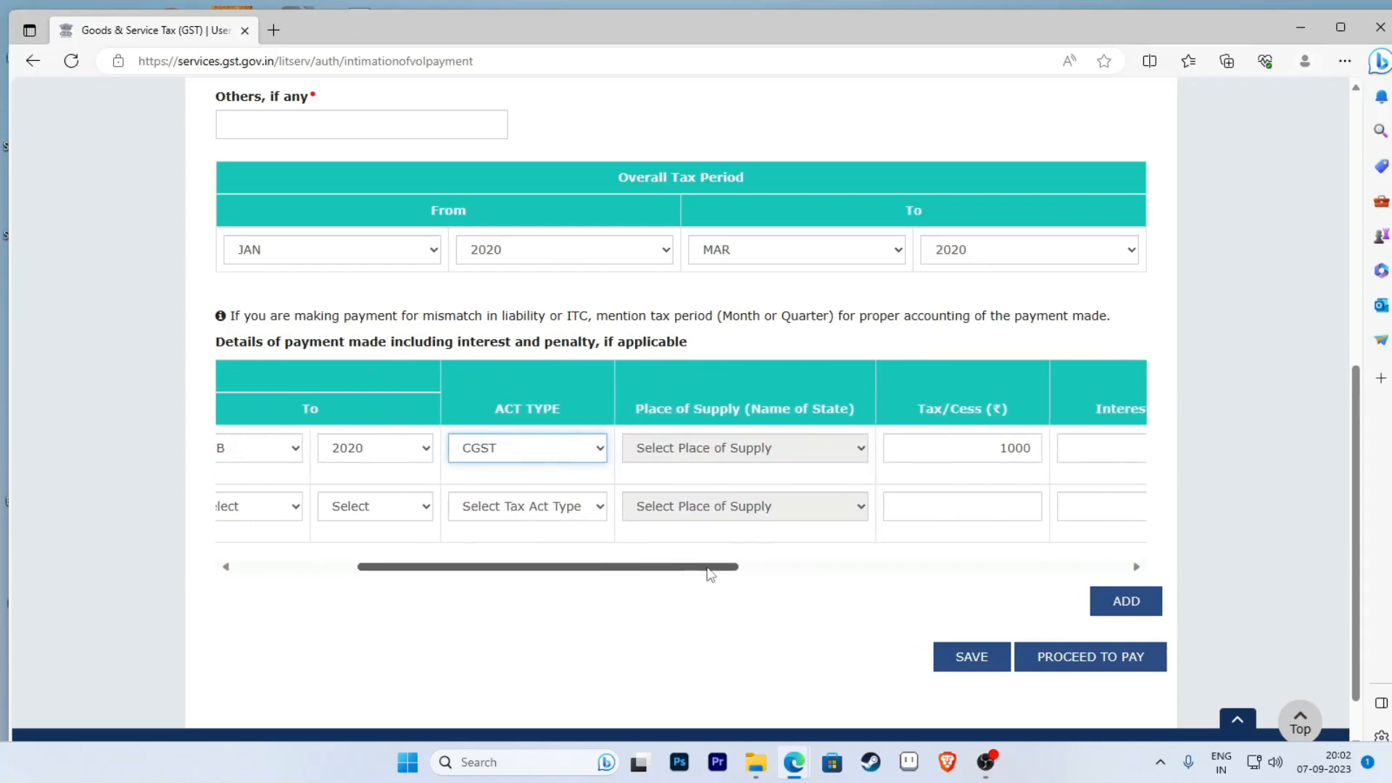
Step: Set the first payment row's act type to IGST and choose Uttarakhand as its place of supply
{"action": "left_click", "coordinate": [600, 450]}
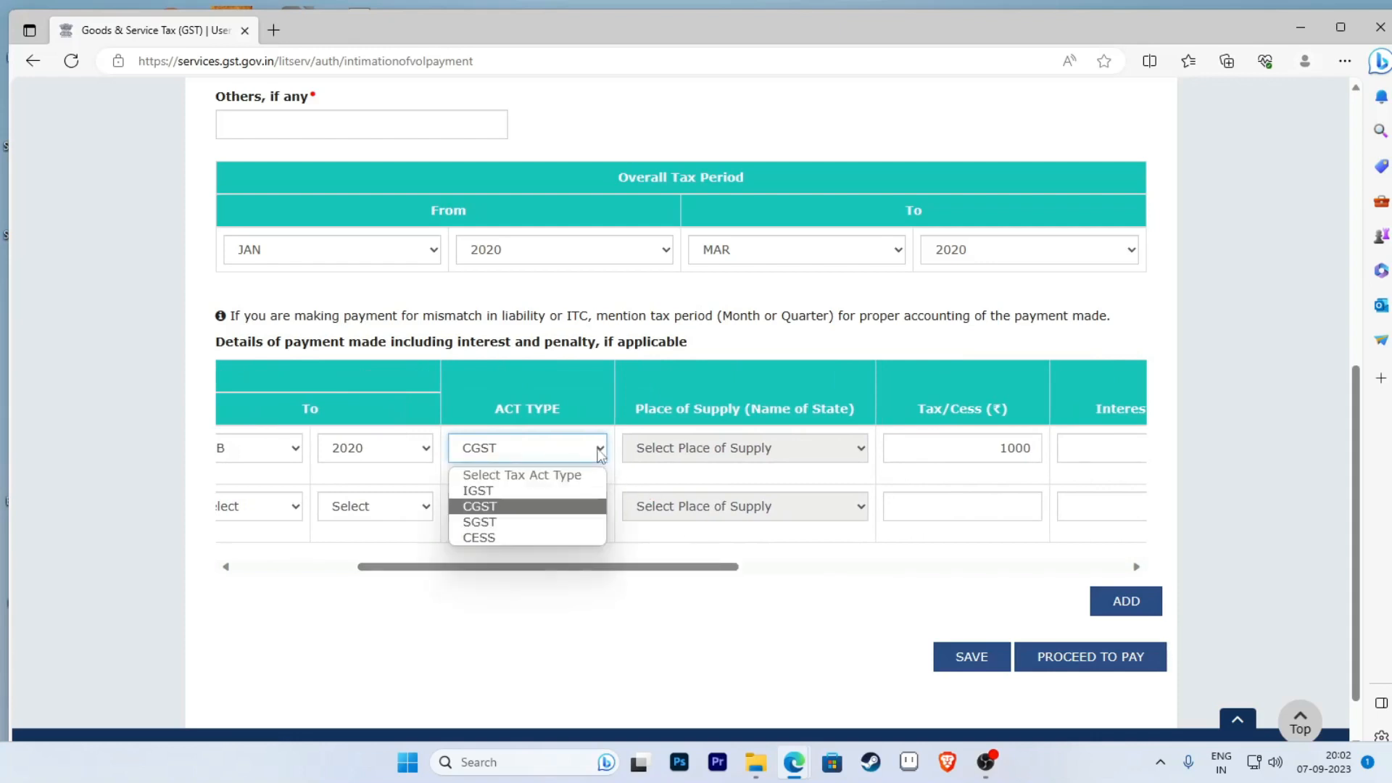
{"action": "left_click", "coordinate": [539, 492]}
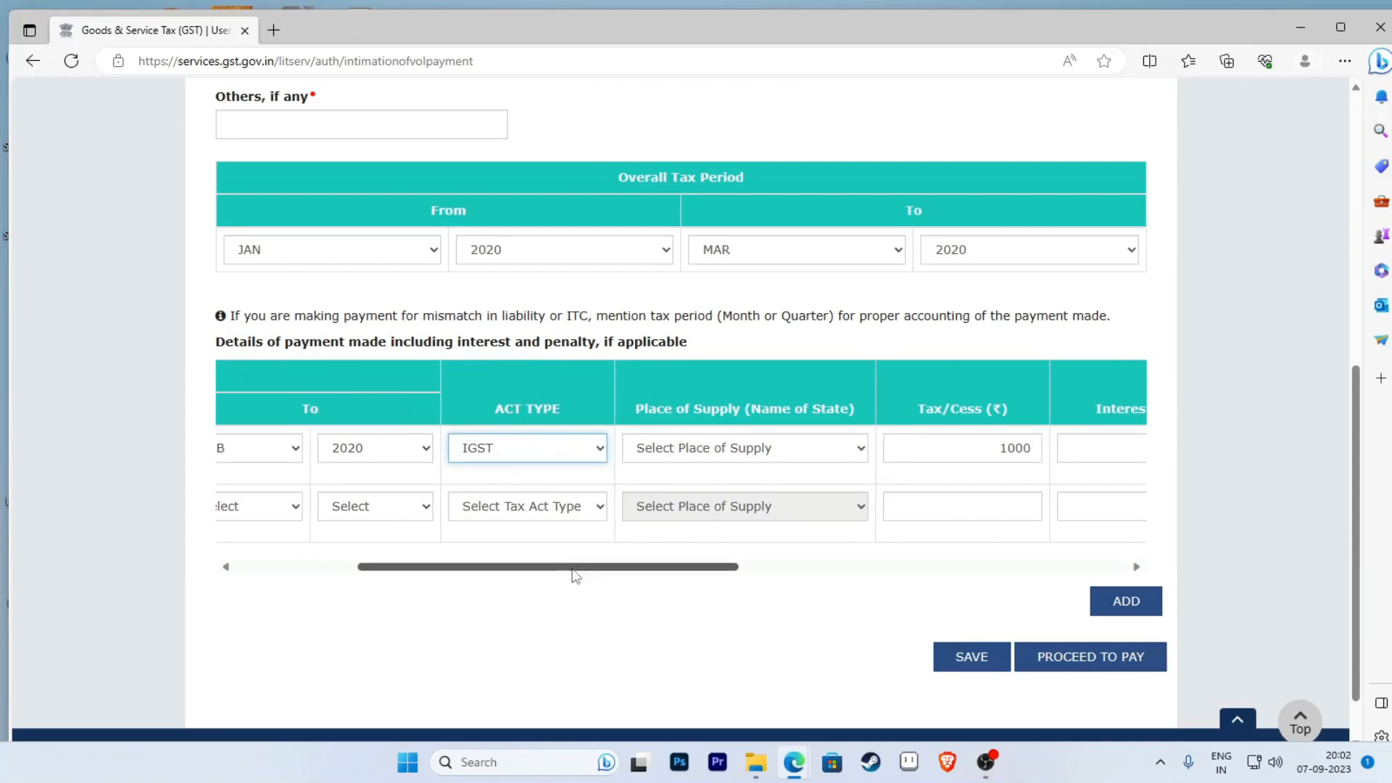
{"action": "left_click_drag", "start_coordinate": [571, 567], "coordinate": [670, 566]}
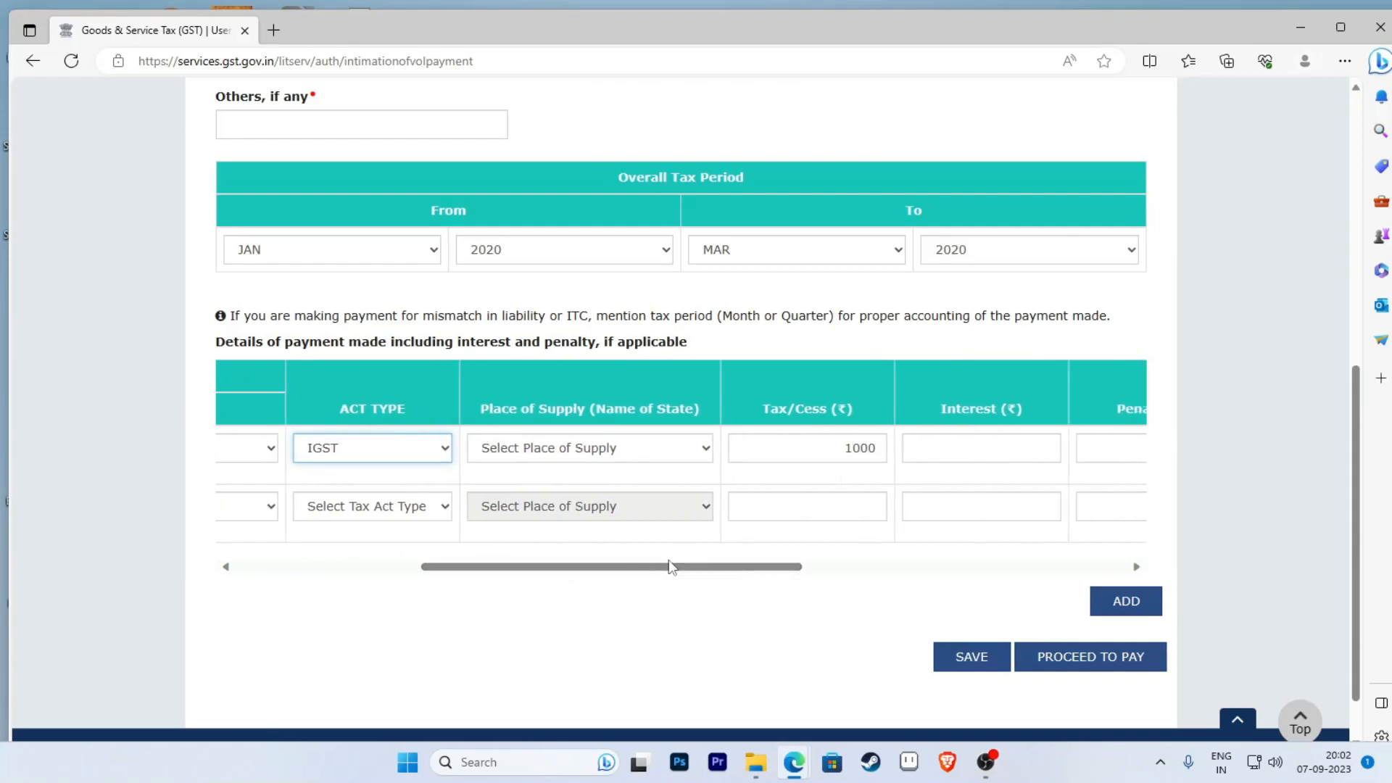
{"action": "left_click", "coordinate": [703, 450]}
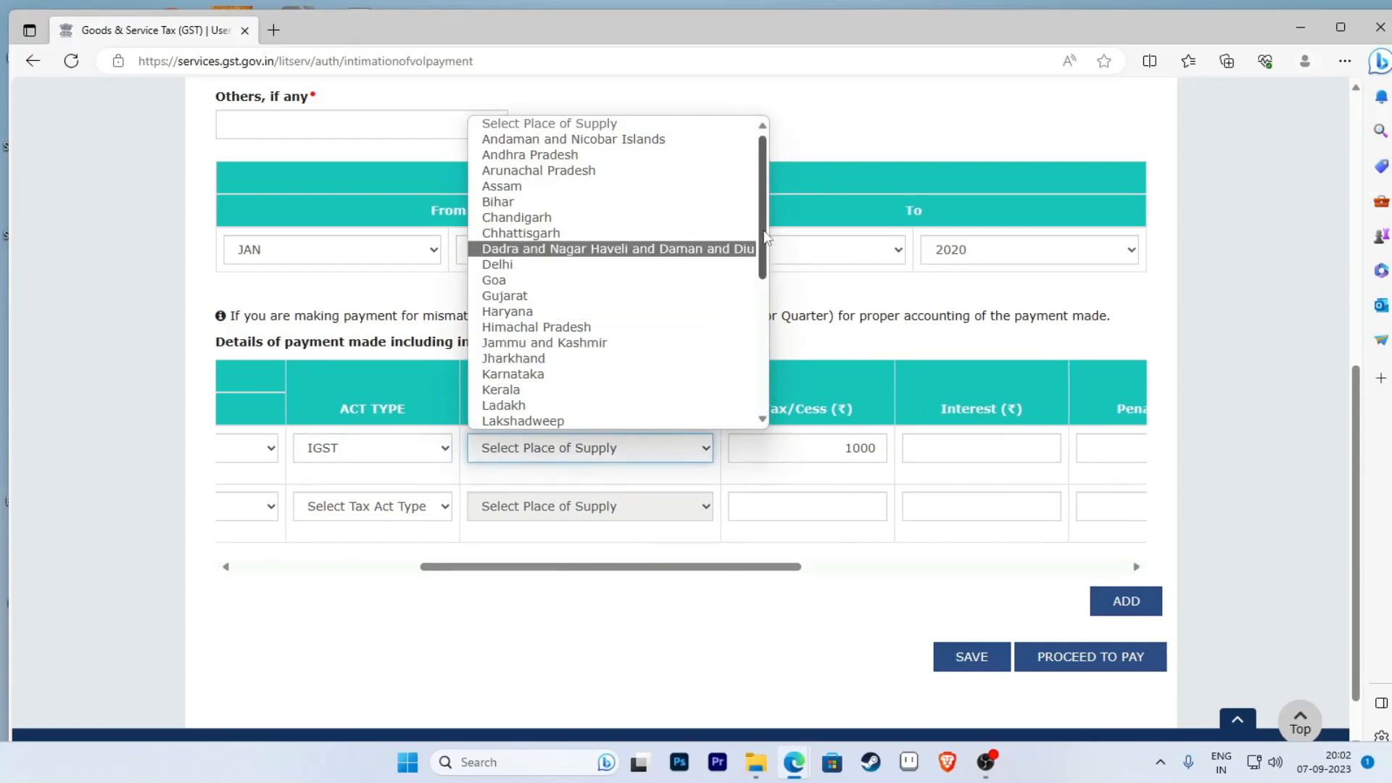
{"action": "left_click_drag", "start_coordinate": [765, 237], "coordinate": [777, 390]}
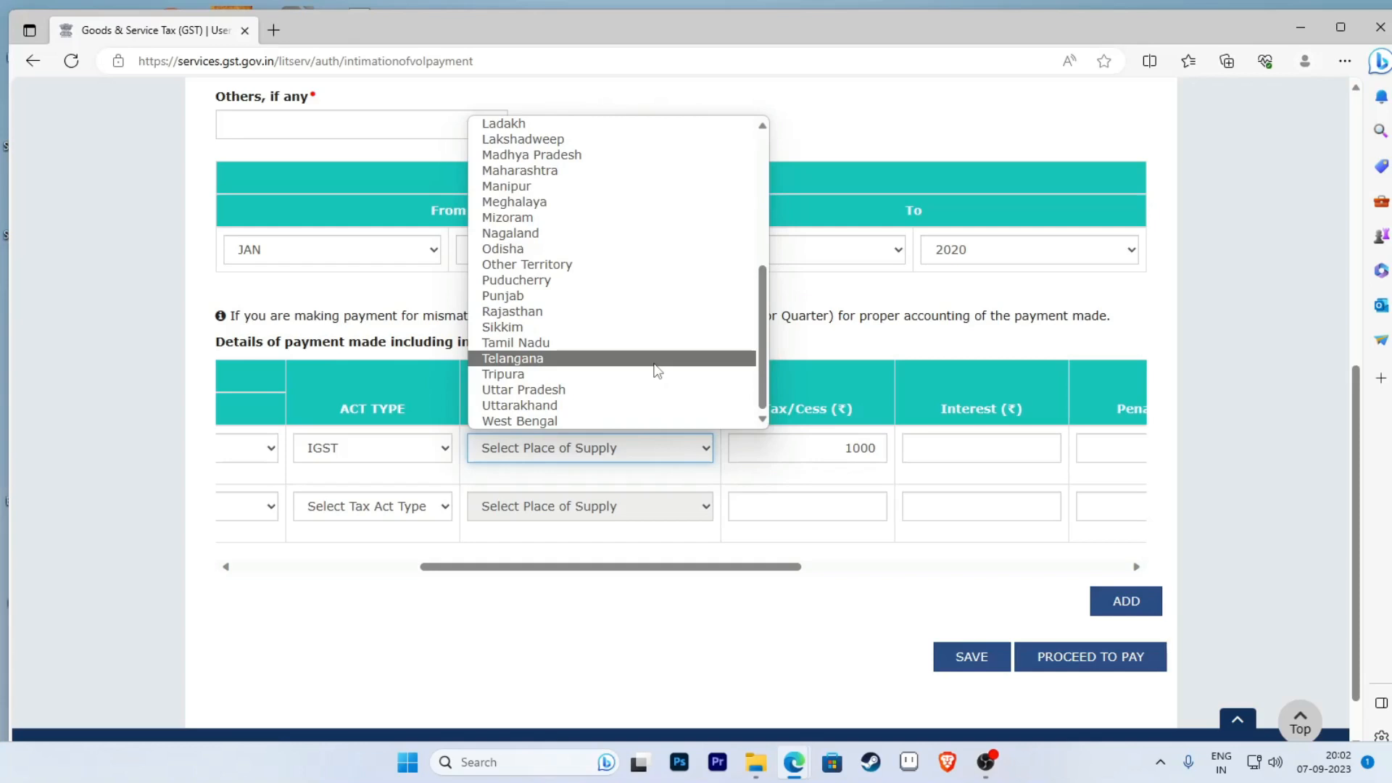
{"action": "left_click", "coordinate": [579, 413]}
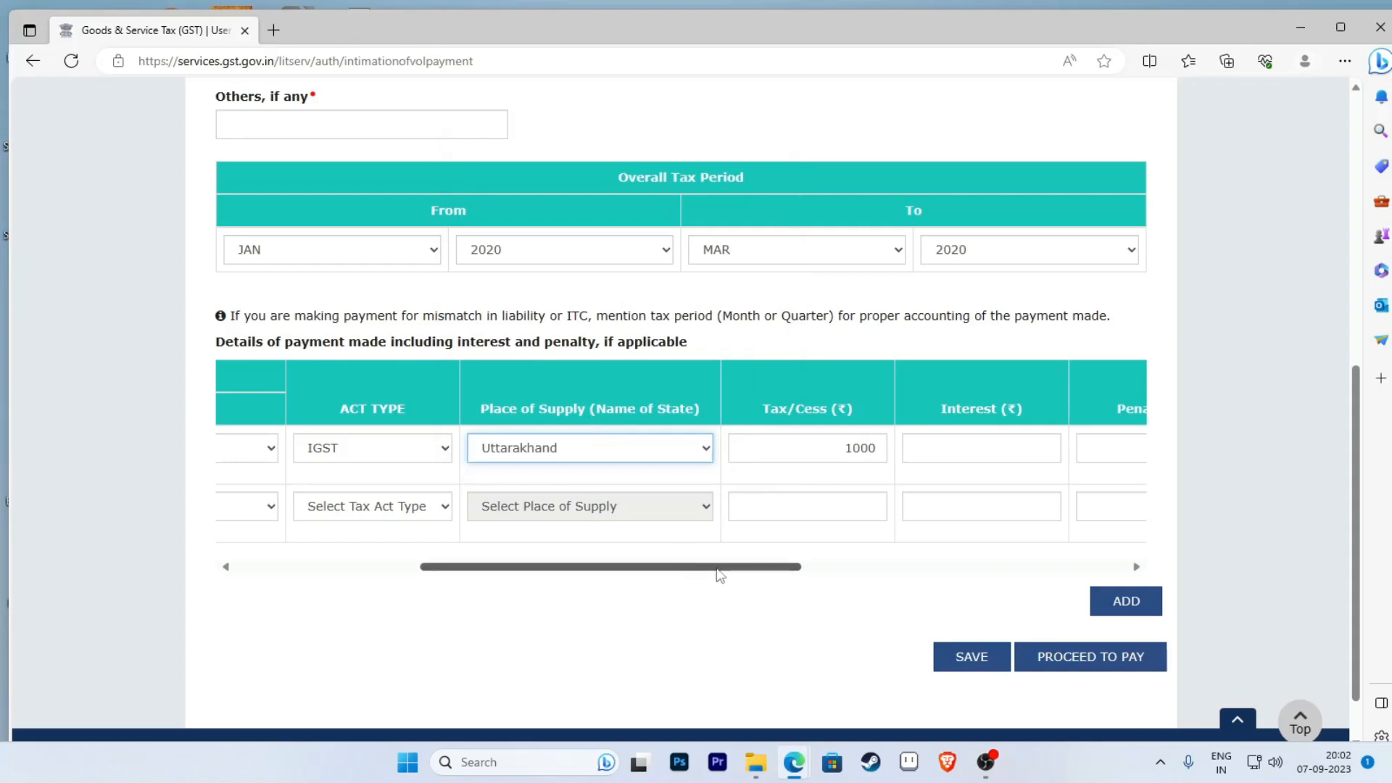
{"action": "left_click_drag", "start_coordinate": [717, 575], "coordinate": [453, 577]}
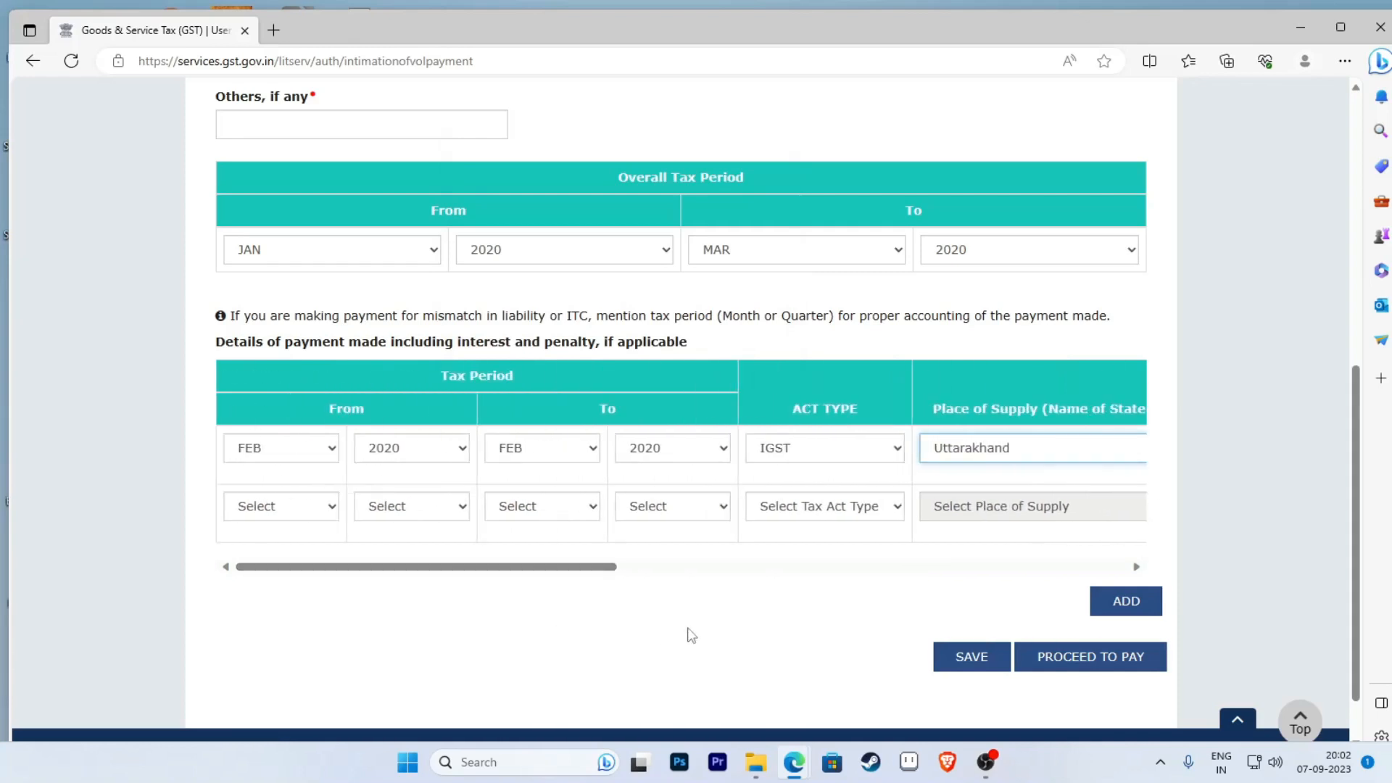